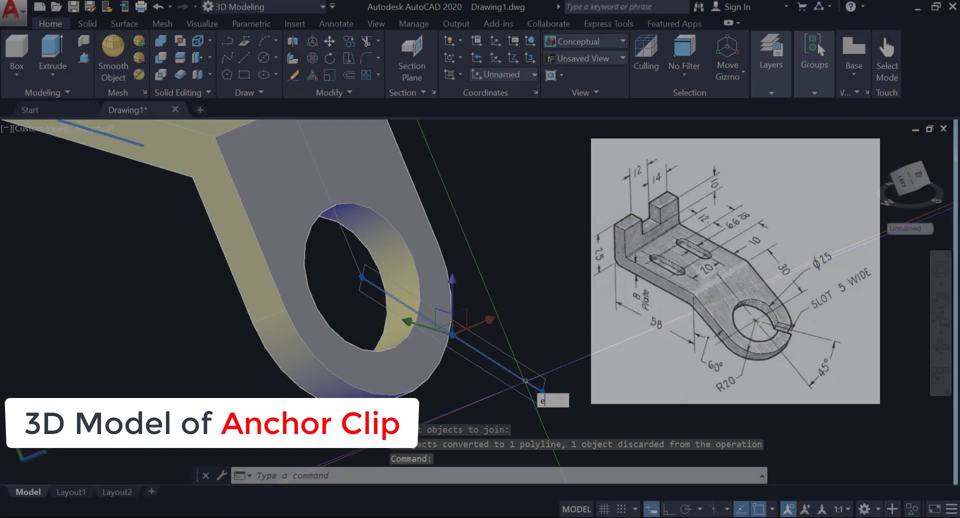
Erase the stray line and join the three profile segments into one polyline
text(E)
key(Return)
click(350, 92)
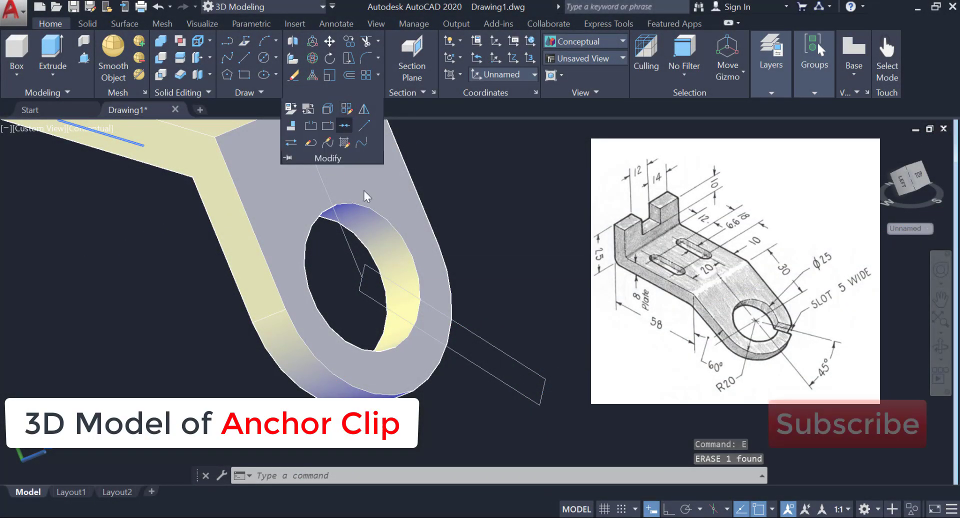
click(344, 126)
click(360, 279)
click(372, 267)
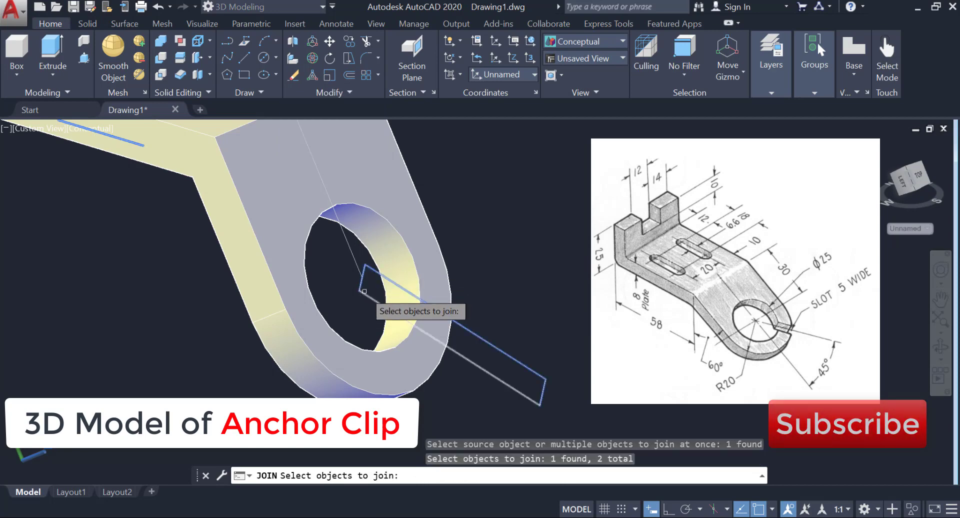
click(361, 289)
key(Return)
Extrude the joined profile to a height of 8
click(53, 55)
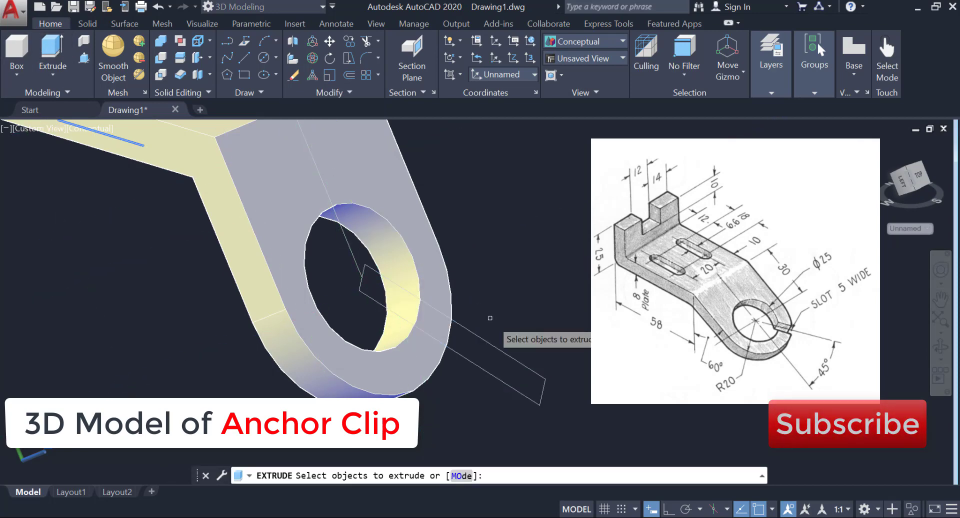
click(499, 349)
scroll(475, 354, down, 3)
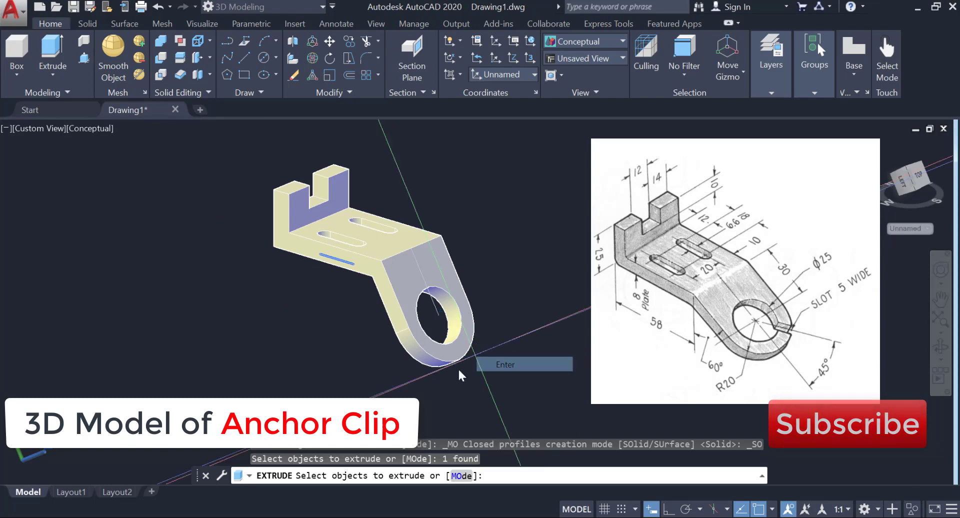
key(Return)
text(8)
key(Return)
Subtract the cutting solid from the part to cut the slot
click(180, 41)
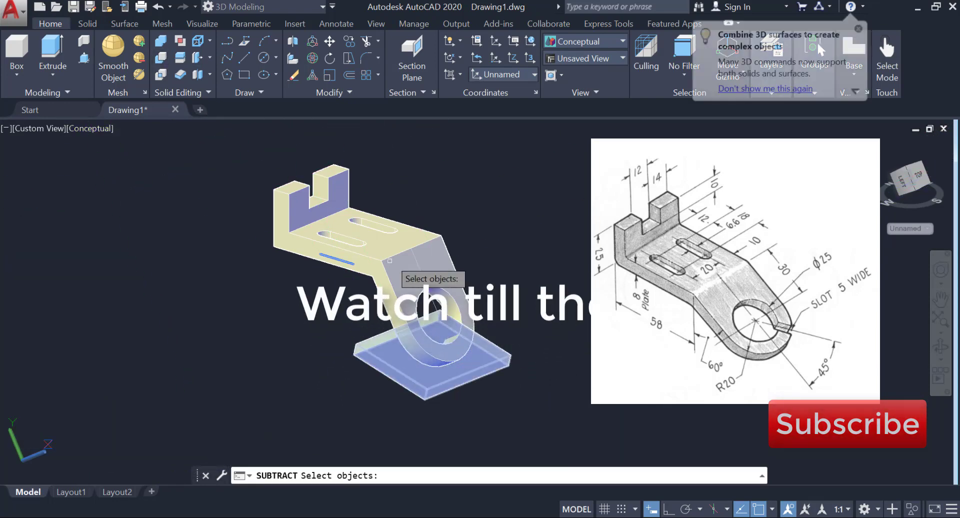
click(386, 267)
key(Return)
click(373, 352)
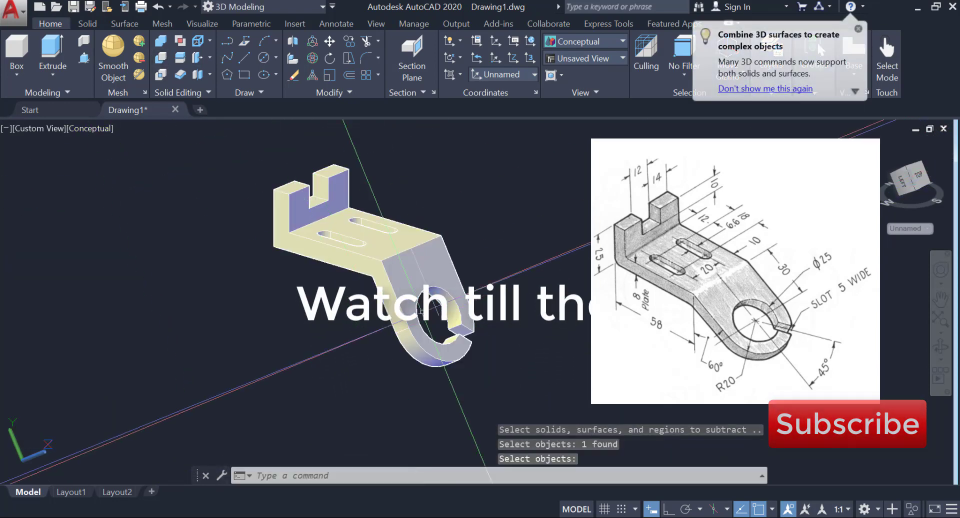
key(Return)
Orbit the part to view it from the front, then leave orbit mode
click(940, 345)
drag(900, 325, 717, 136)
right_click(544, 178)
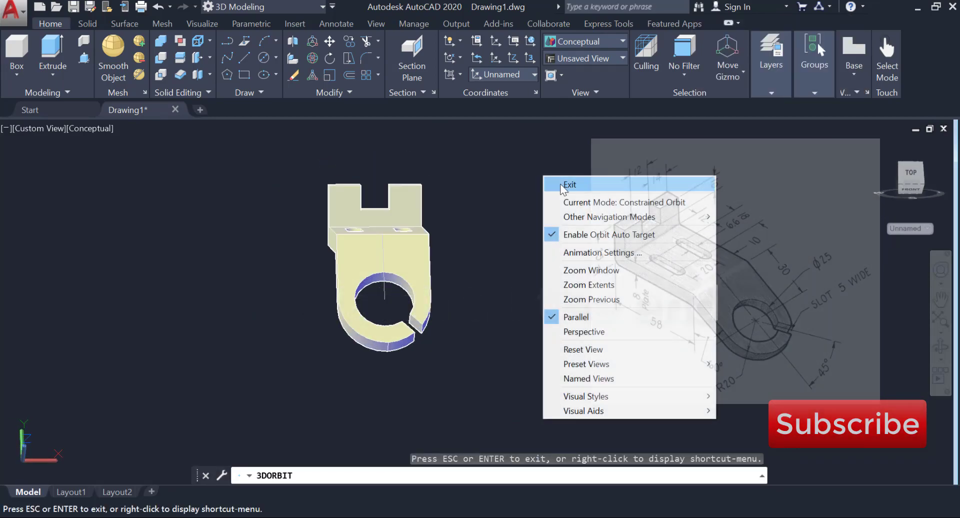
click(557, 183)
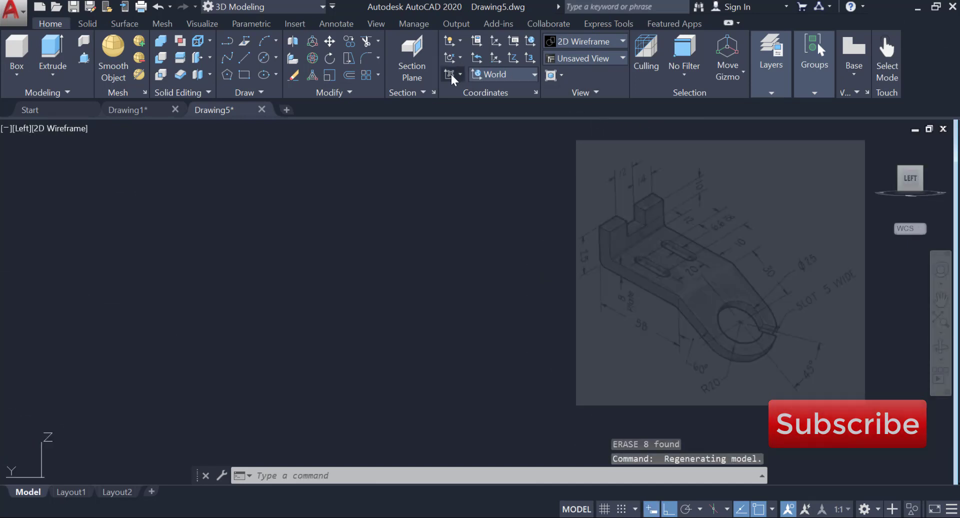
Align the UCS to the view, set SW Isometric, and draw a 25-unit line
click(513, 41)
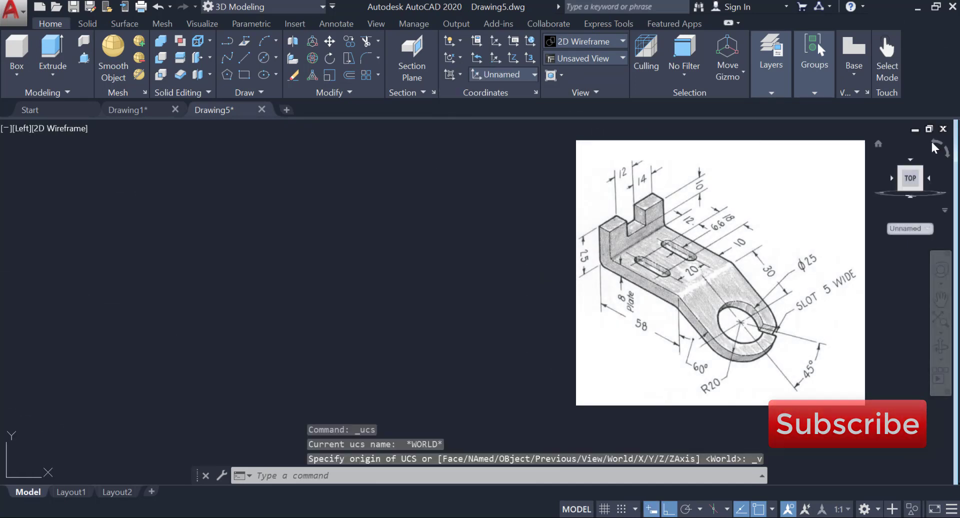
click(878, 145)
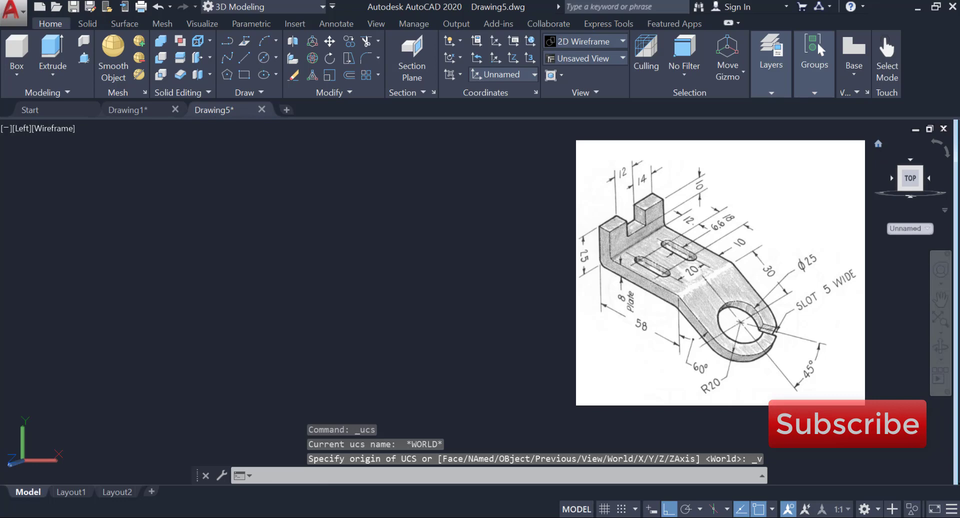
click(242, 59)
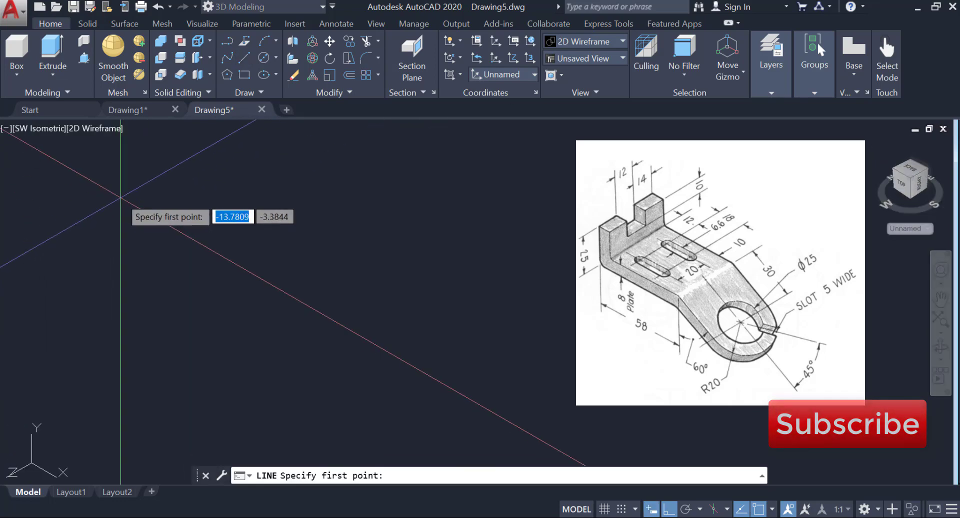
click(121, 198)
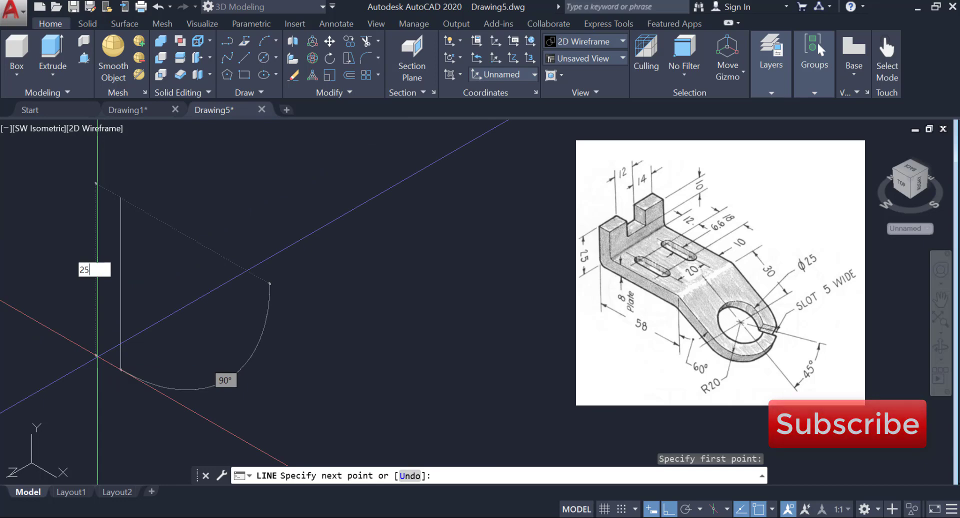
text(25)
key(Return)
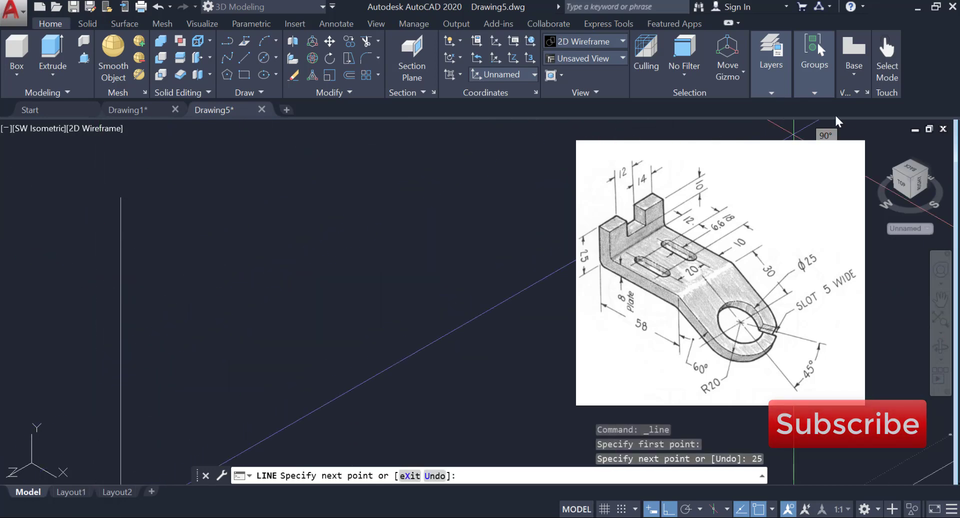
Switch to the Left view, end the line, and regenerate the drawing with REA
click(906, 189)
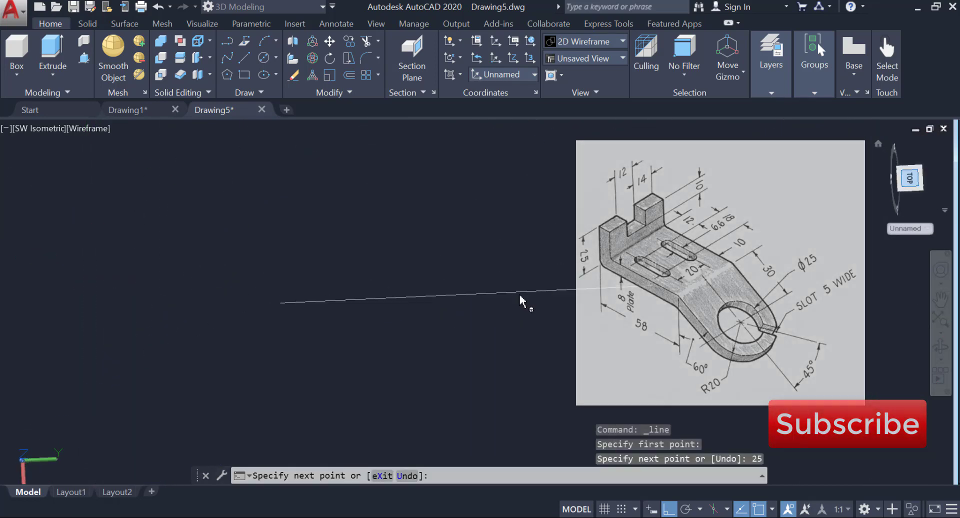
click(932, 142)
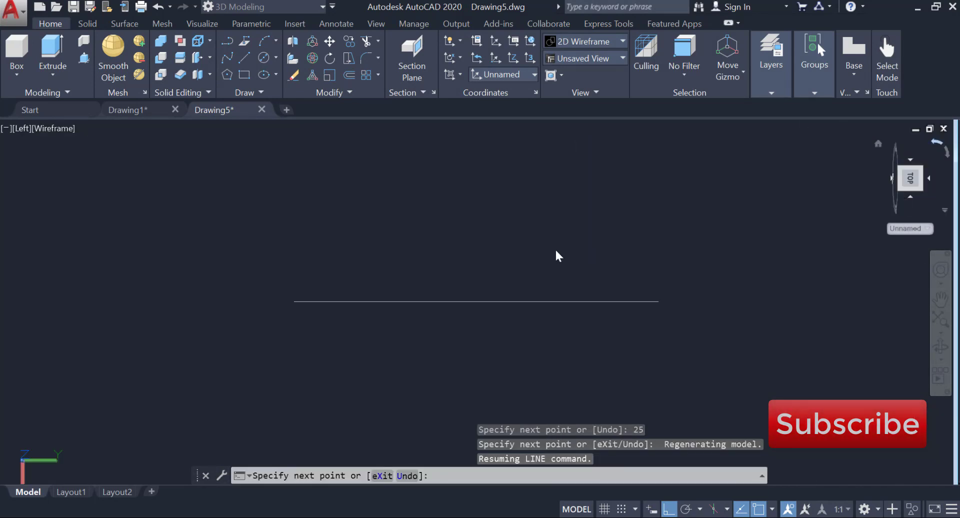
scroll(494, 298, down, 3)
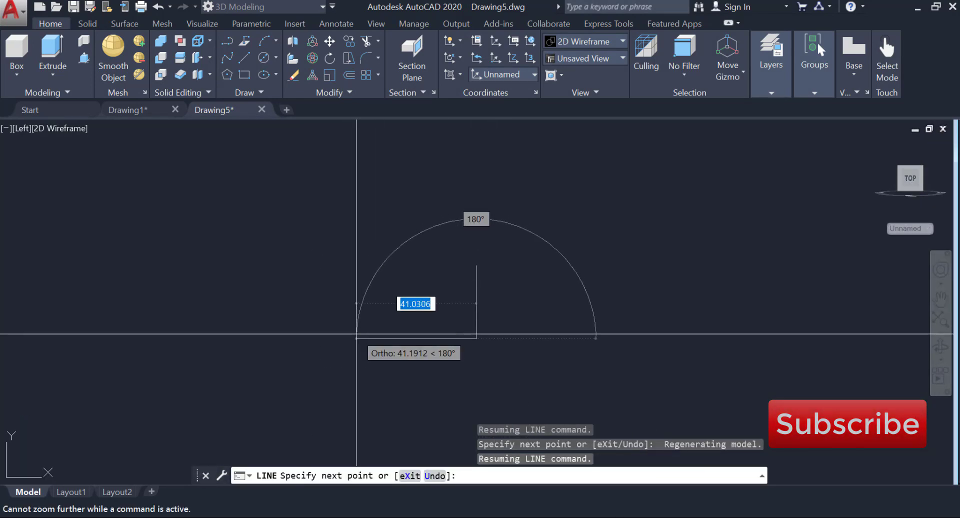
middle_drag(591, 276, 464, 275)
right_click(498, 271)
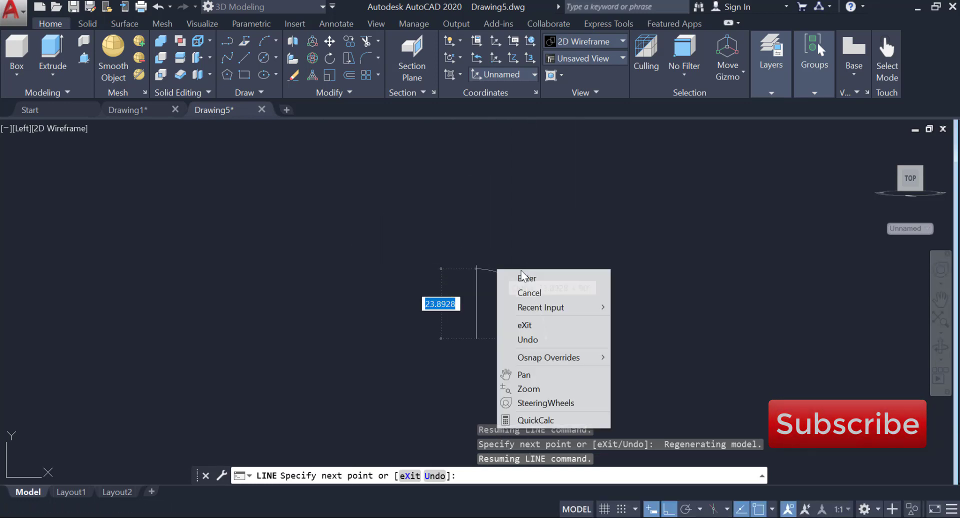
click(530, 276)
text(rea)
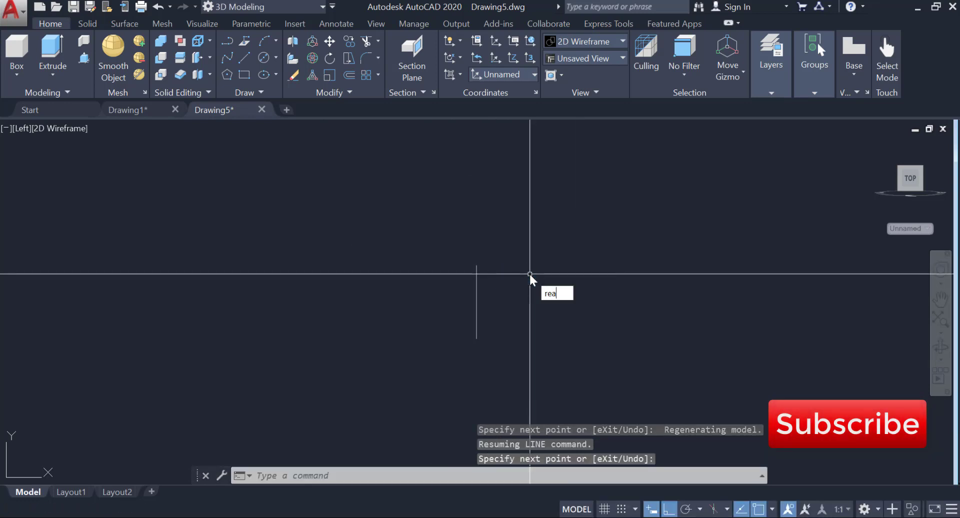
key(Return)
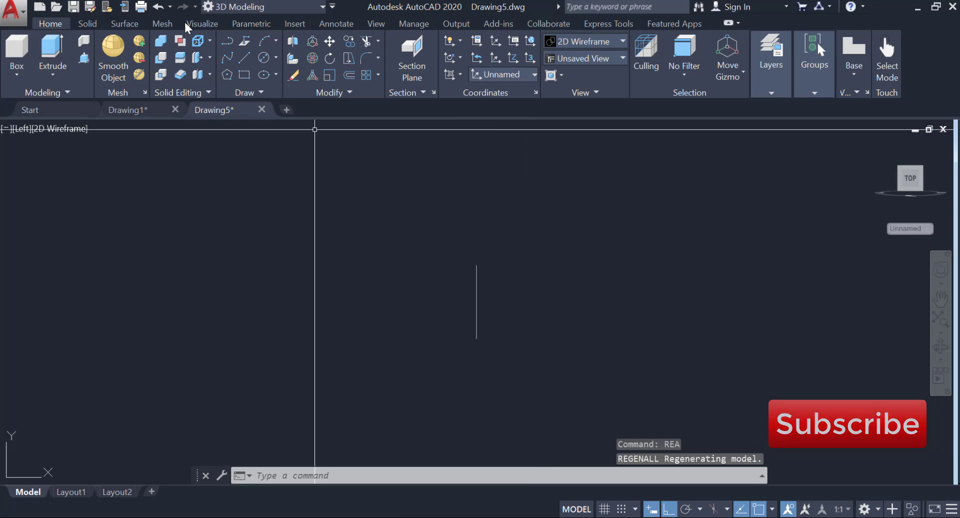
click(244, 57)
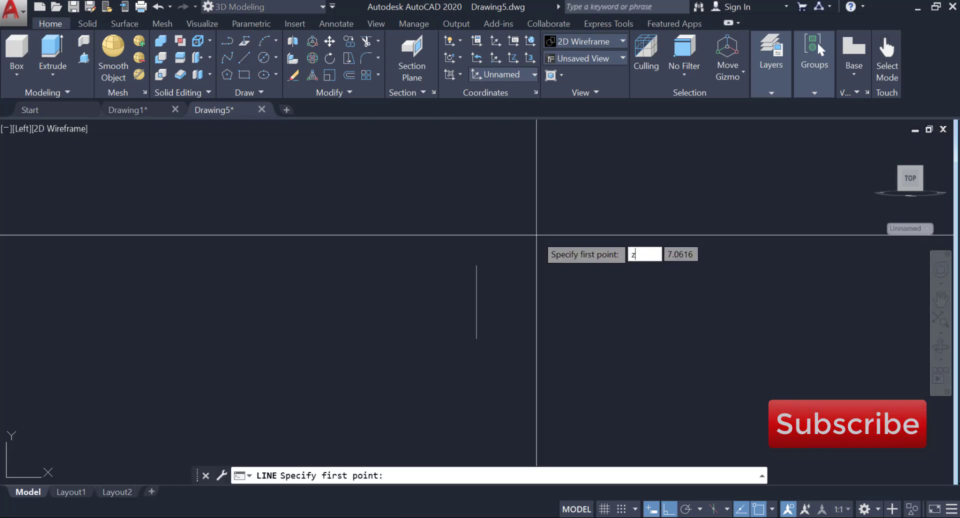
Zoom to the whole drawing and draw a 58-unit line from the vertical line's bottom end
key(Escape)
key(Return)
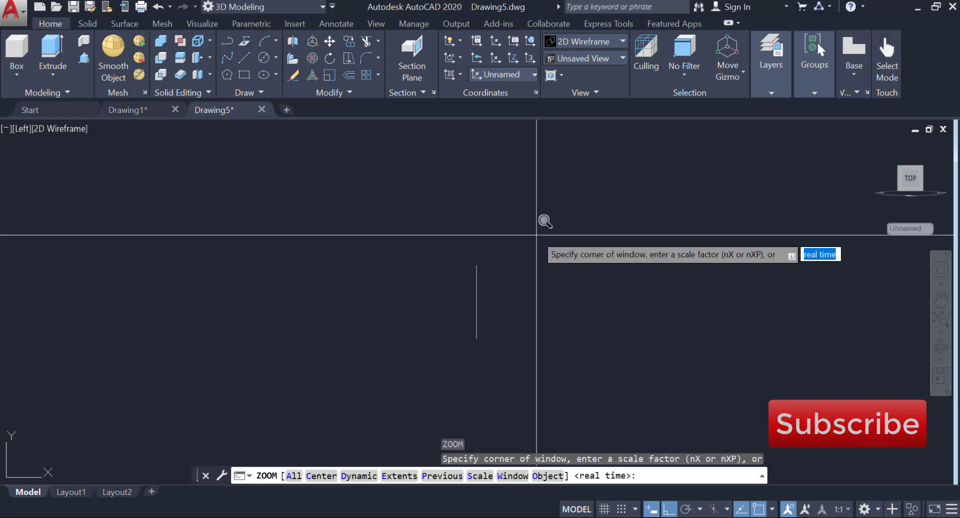
key(Return)
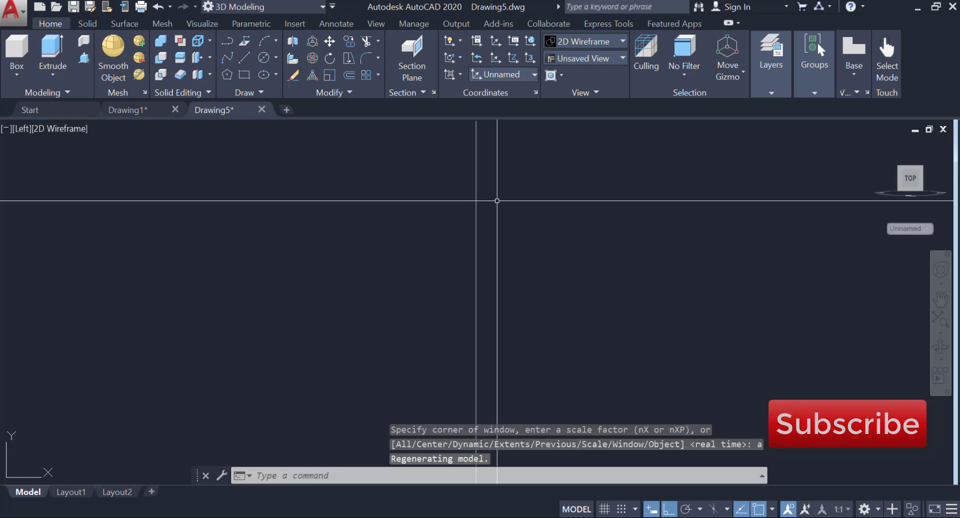
scroll(510, 225, down, 5)
scroll(378, 269, up, 3)
middle_drag(378, 270, 316, 296)
key(Escape)
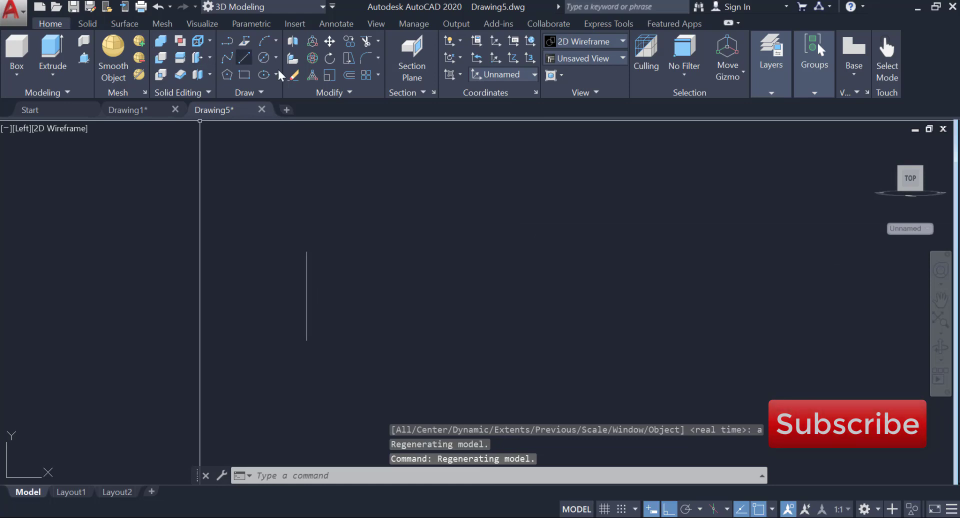
click(245, 58)
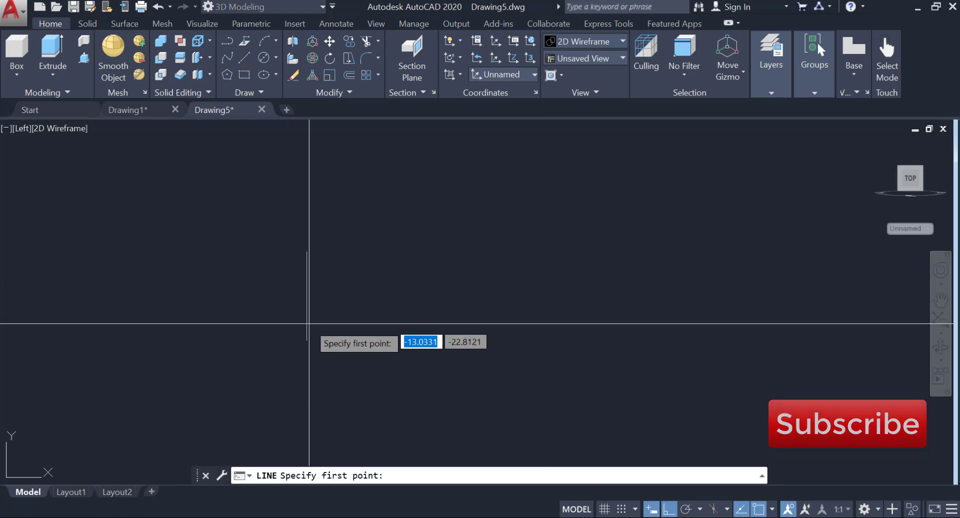
click(307, 339)
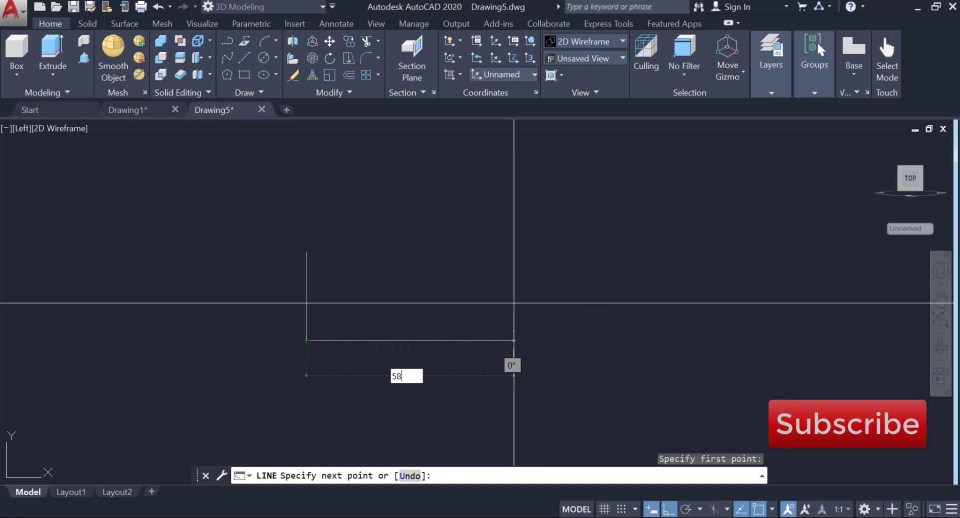
key(Return)
key(Escape)
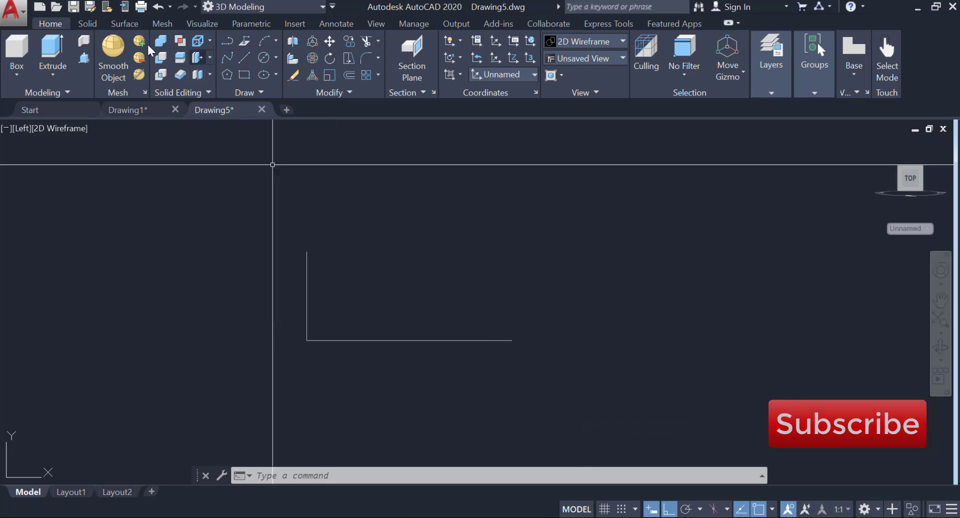
Offset the bottom horizontal line 8 units upward
click(350, 72)
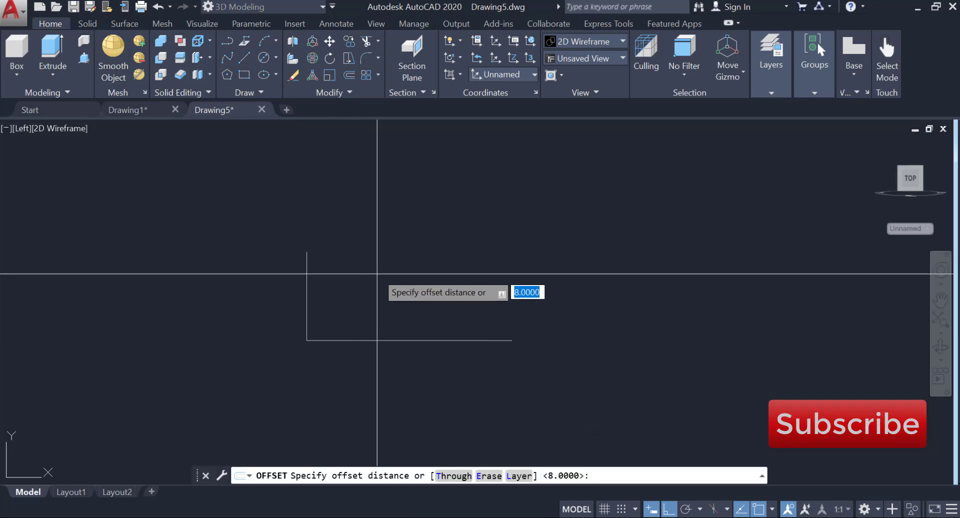
key(Return)
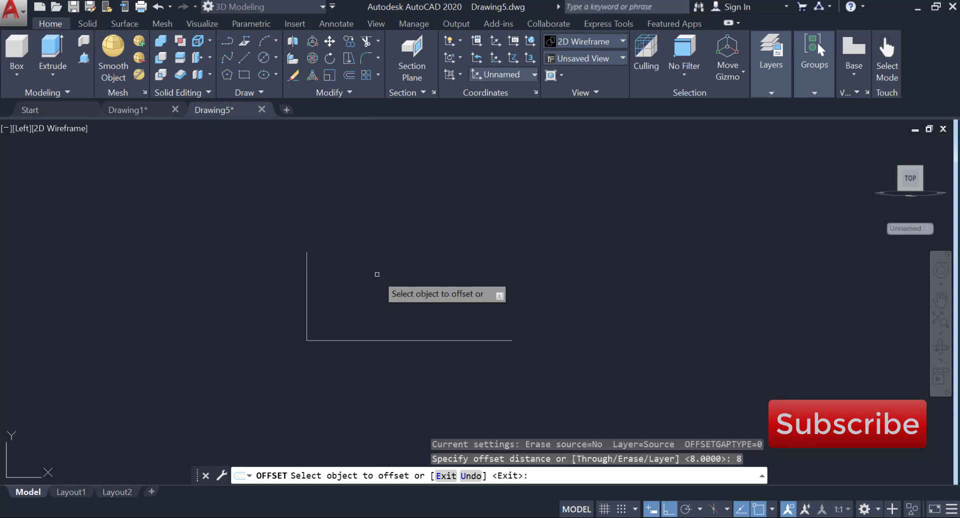
click(370, 340)
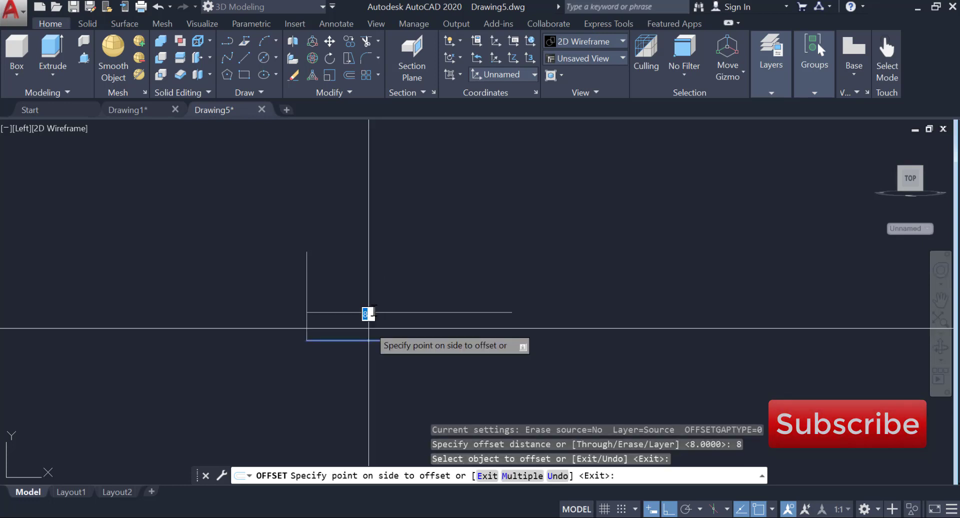
click(373, 302)
key(Return)
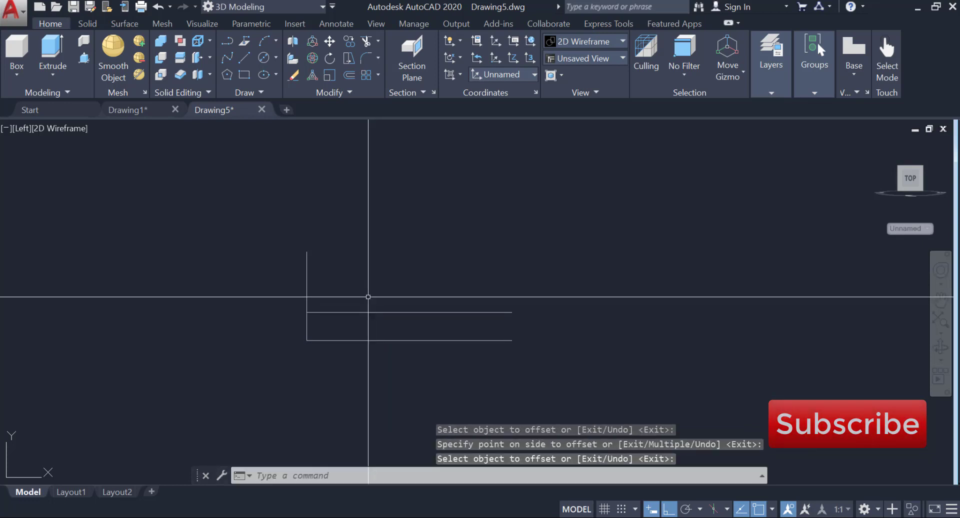
click(245, 57)
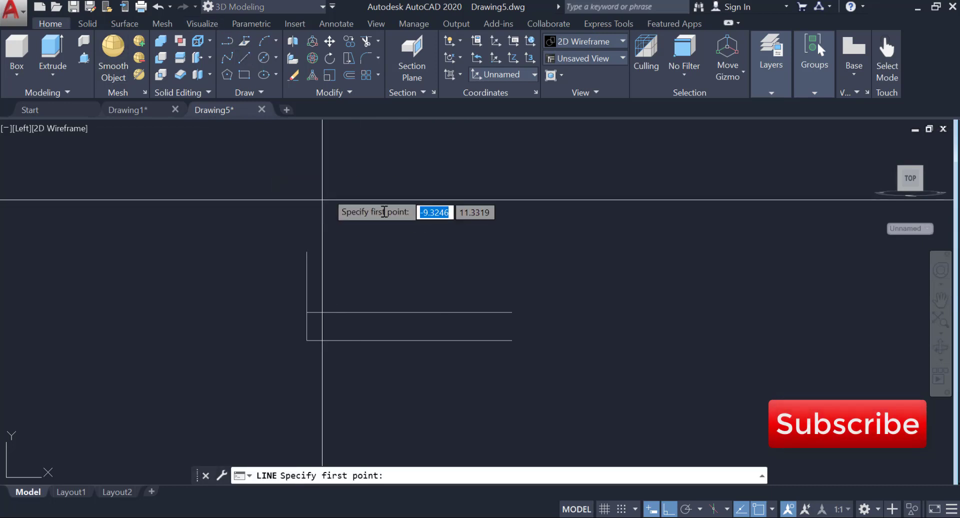
click(511, 313)
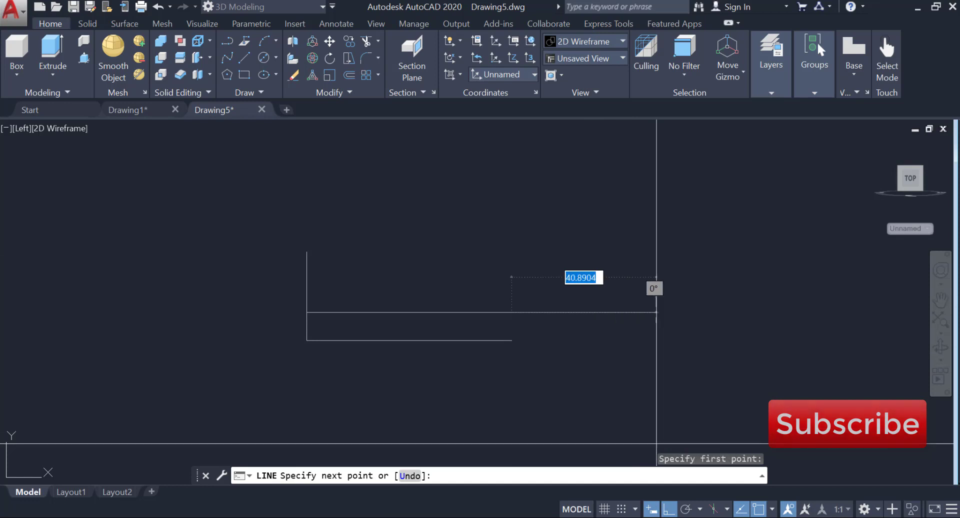
click(670, 509)
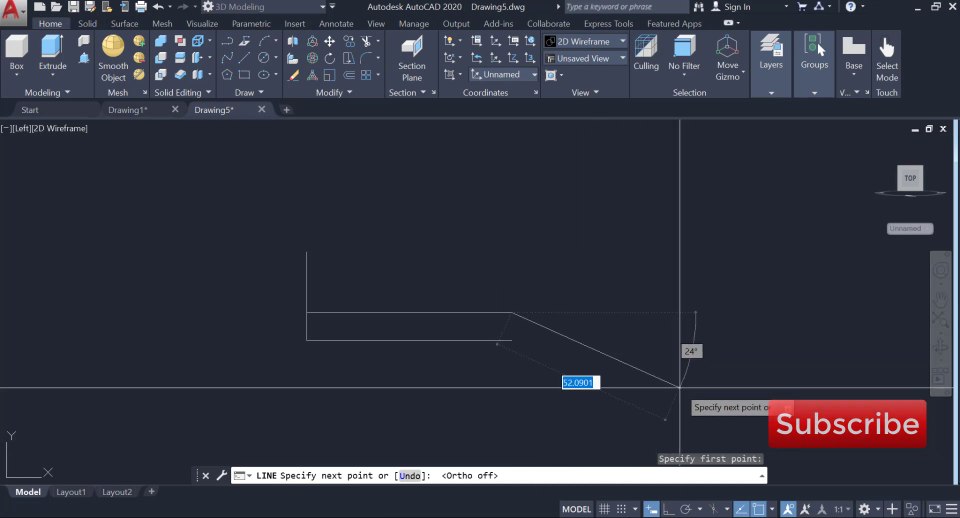
key(F8)
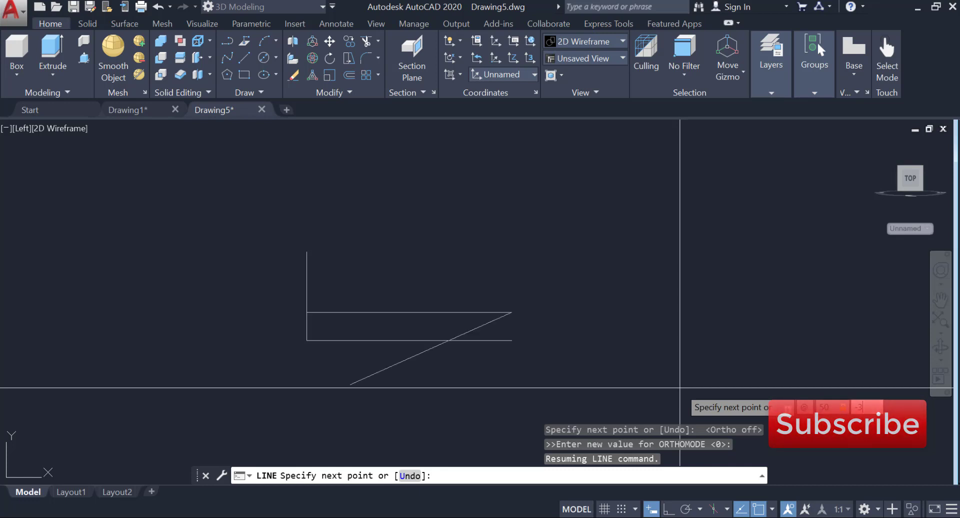
text(@40<-30)
key(Return)
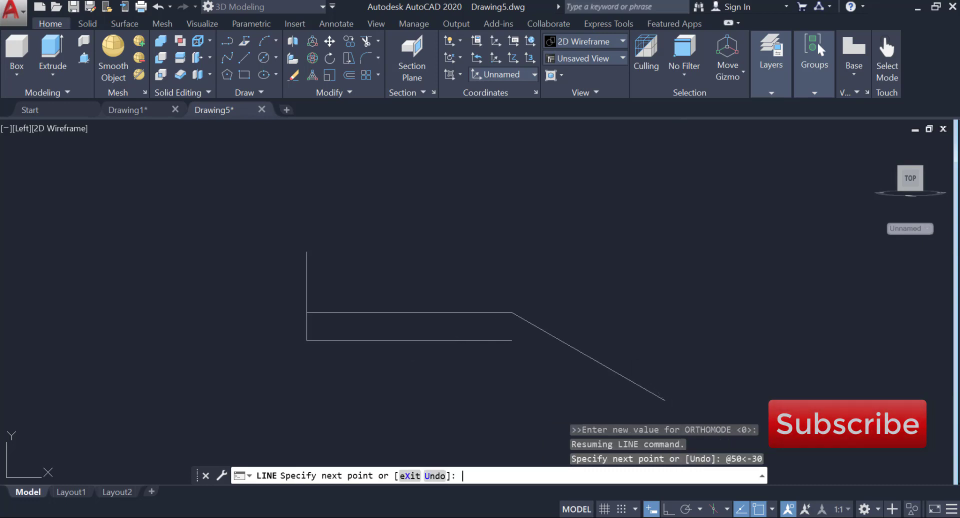
key(Return)
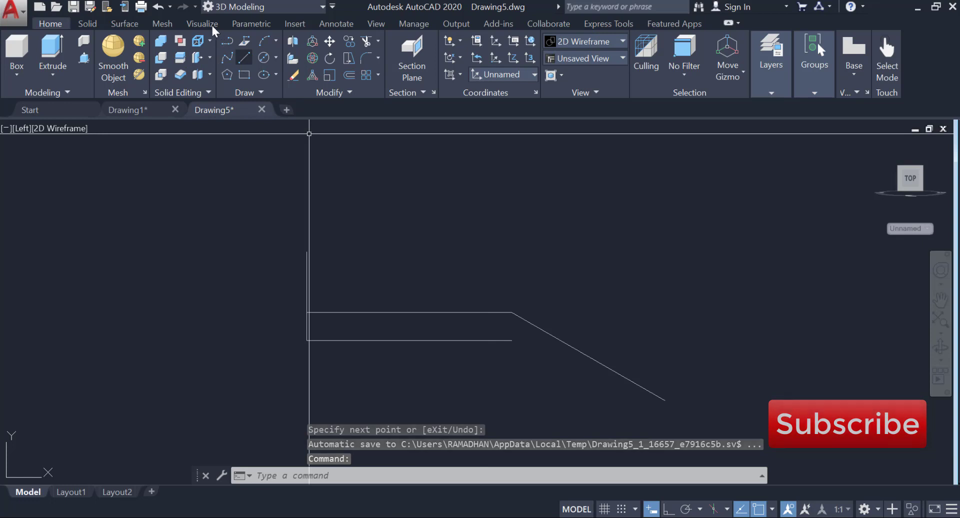
Offset the slanted line 8 units below itself
click(347, 75)
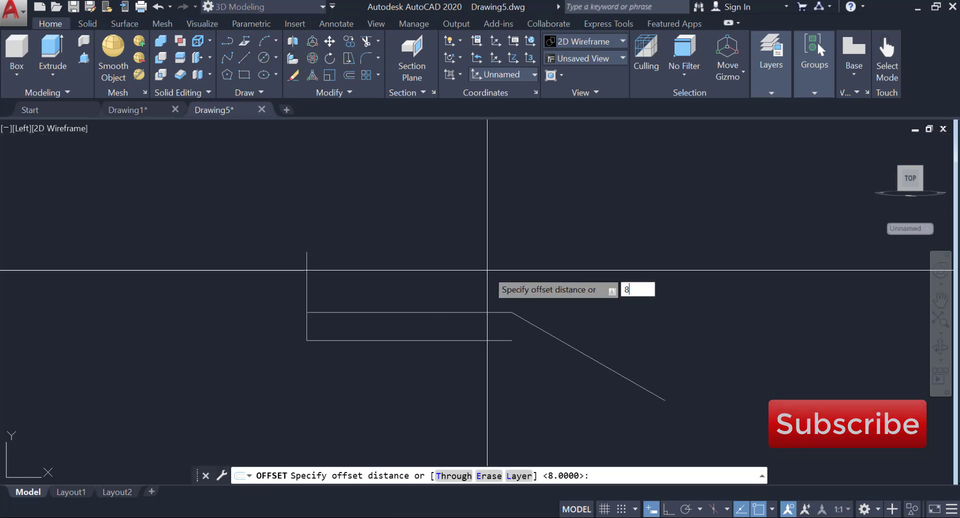
text(8)
key(Return)
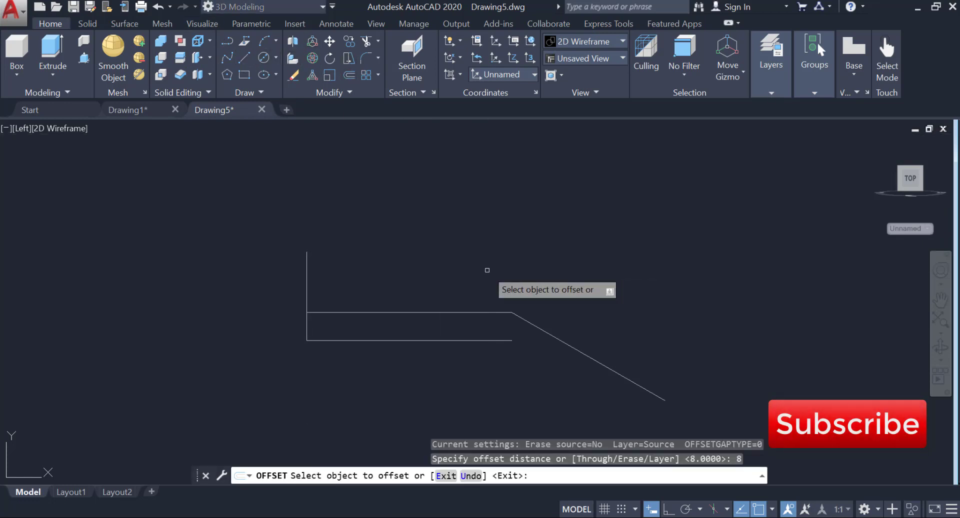
click(538, 328)
click(494, 378)
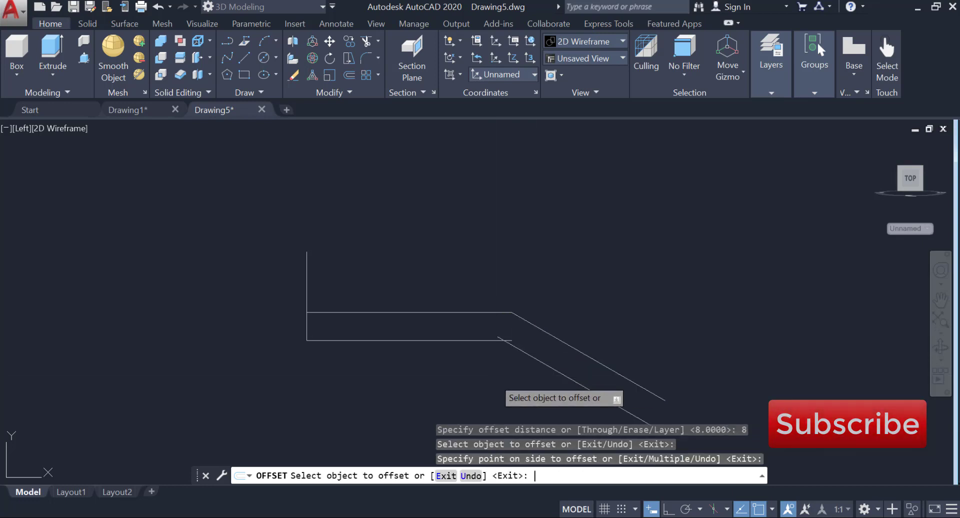
key(Return)
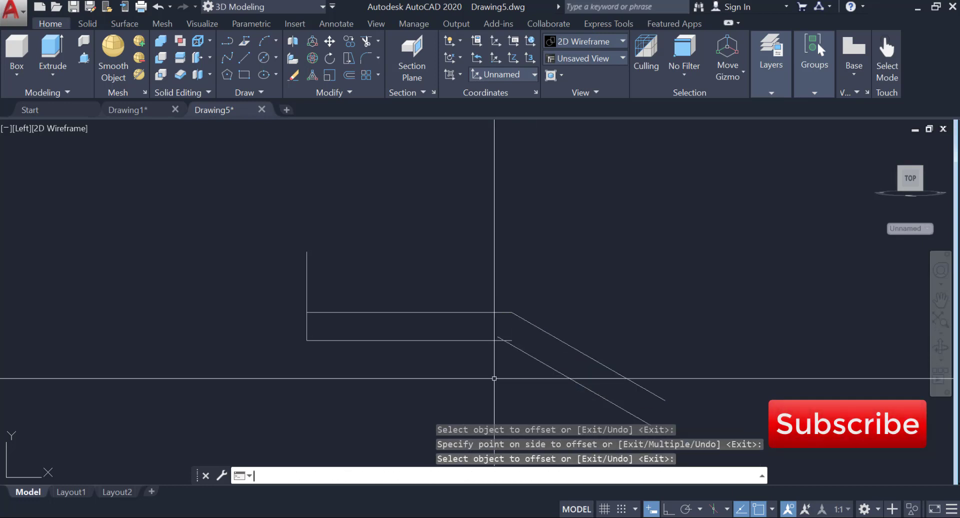
Trim the lower horizontal line's stub past the new diagonal
click(367, 42)
key(Return)
scroll(518, 339, up, 5)
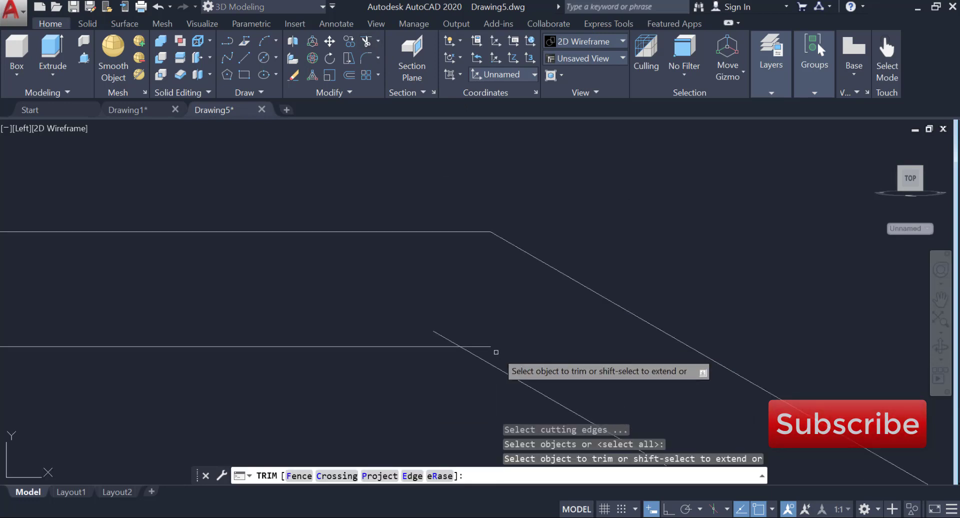
click(479, 347)
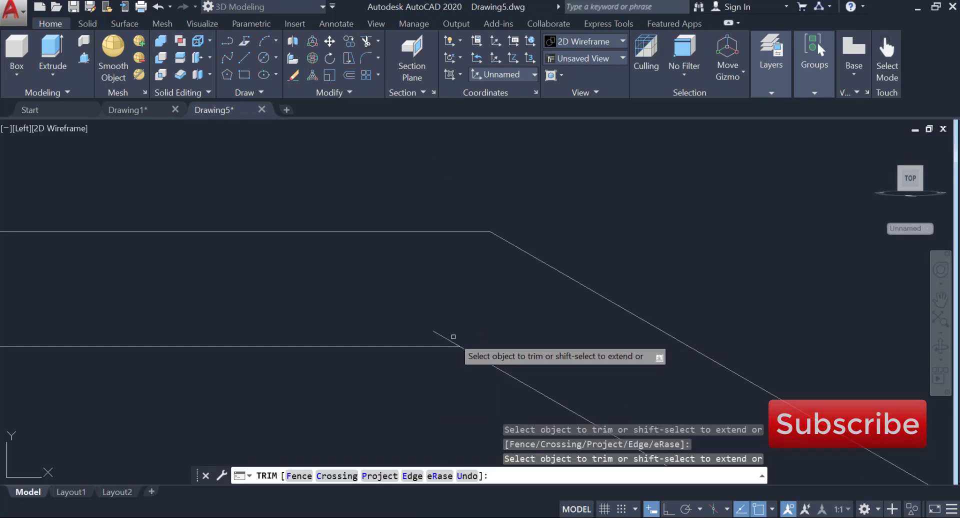
right_click(449, 337)
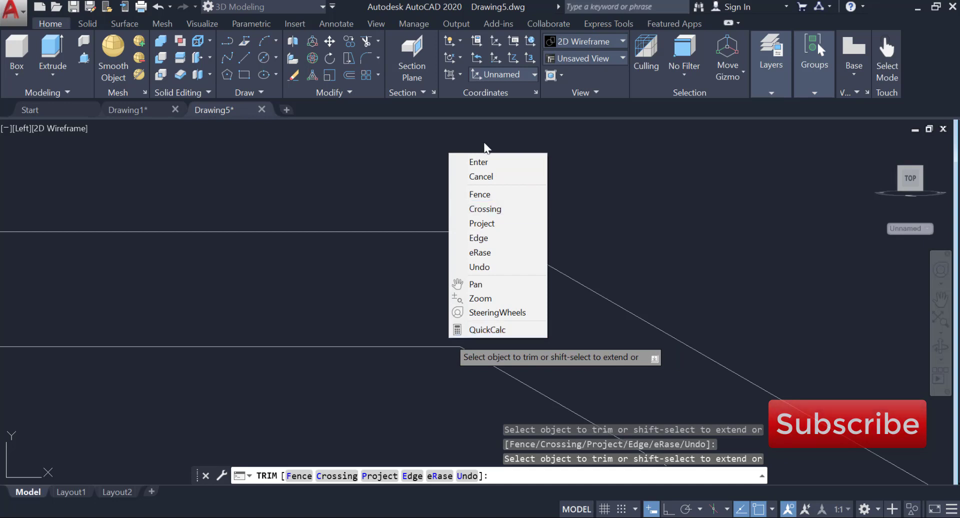
click(481, 176)
scroll(361, 306, down, 5)
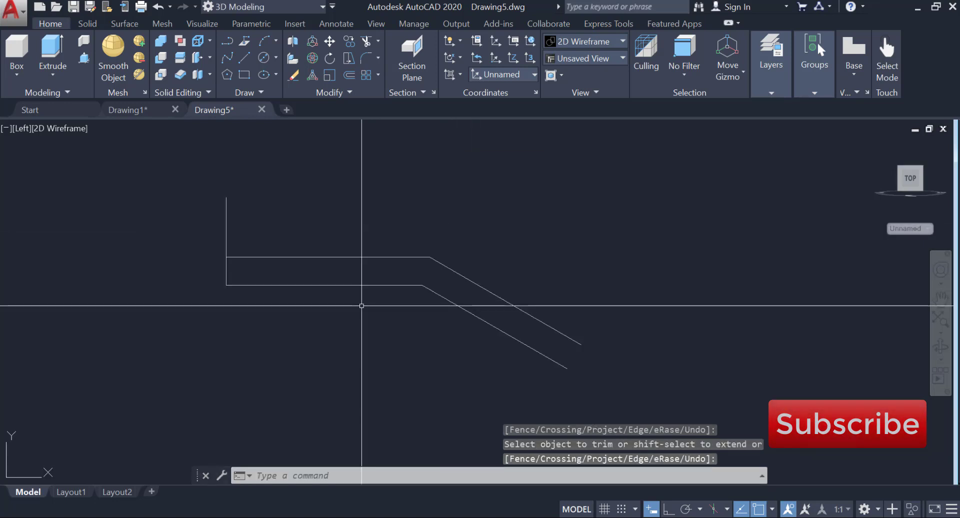
middle_drag(328, 298, 379, 317)
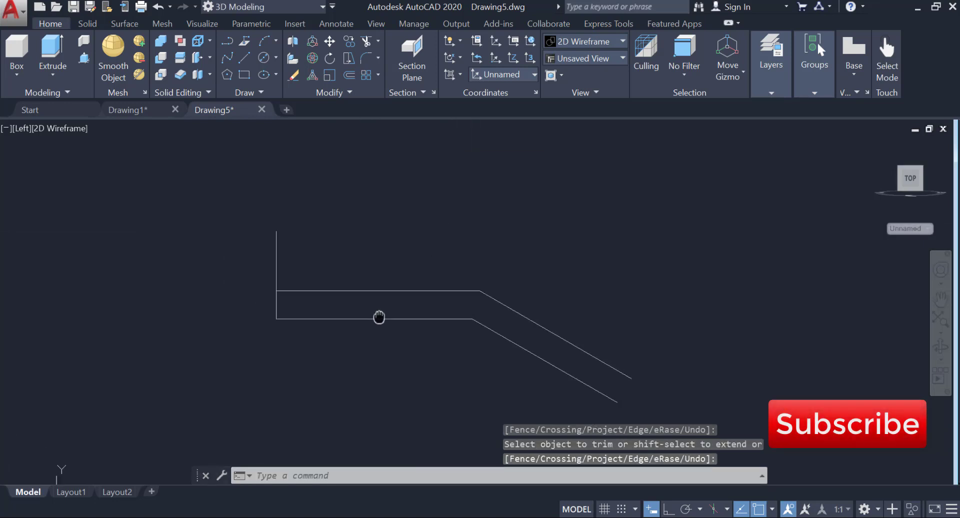
Offset the left vertical line 8 units to the right
click(350, 91)
click(349, 75)
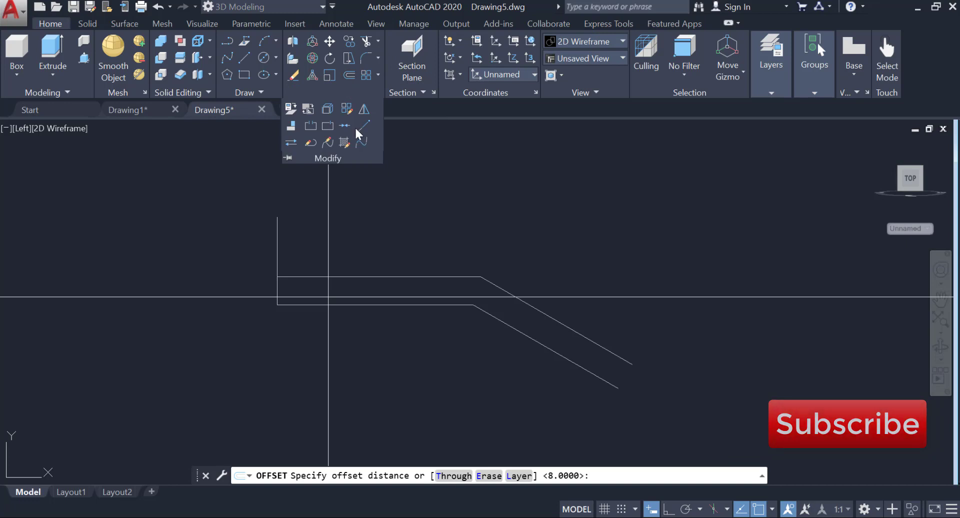
text(8)
key(Return)
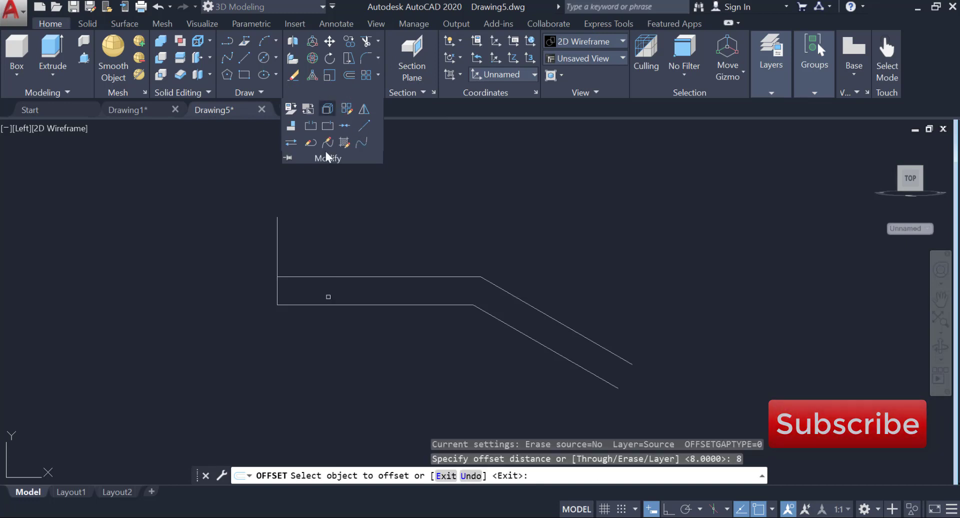
click(278, 235)
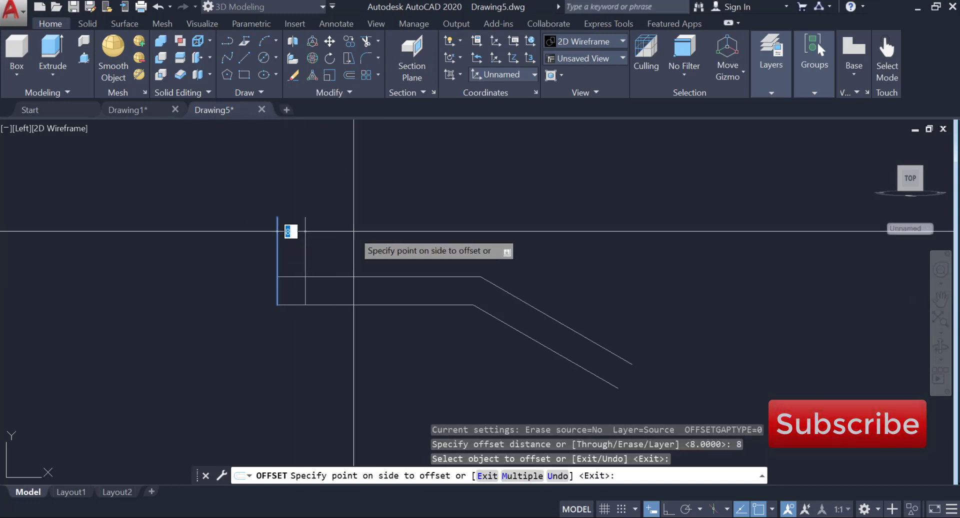
click(354, 232)
key(Return)
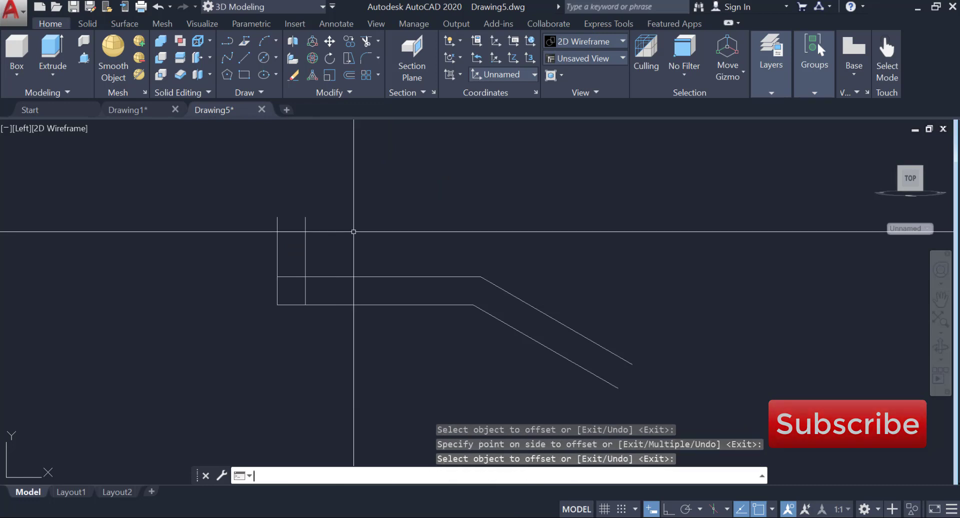
Trim the top line's short piece left of the new vertical line
click(367, 41)
key(Return)
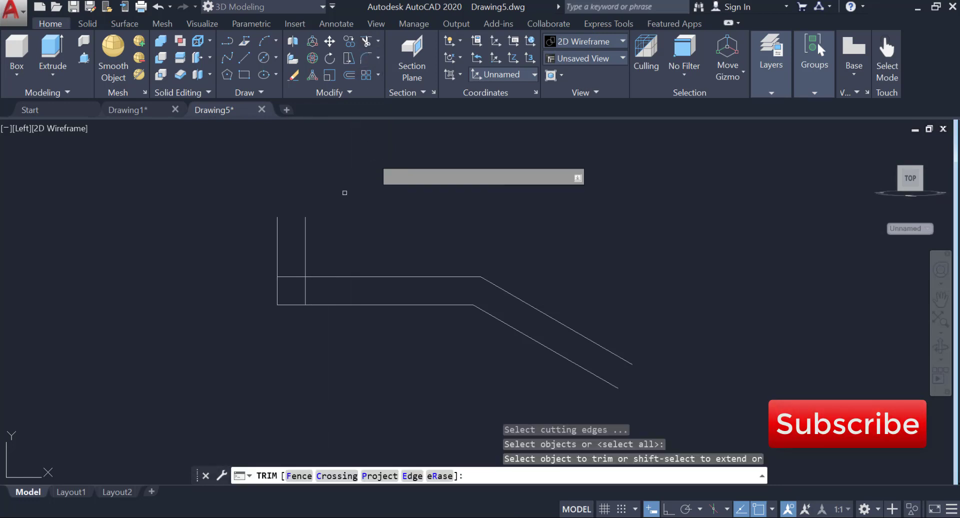
click(295, 277)
right_click(306, 290)
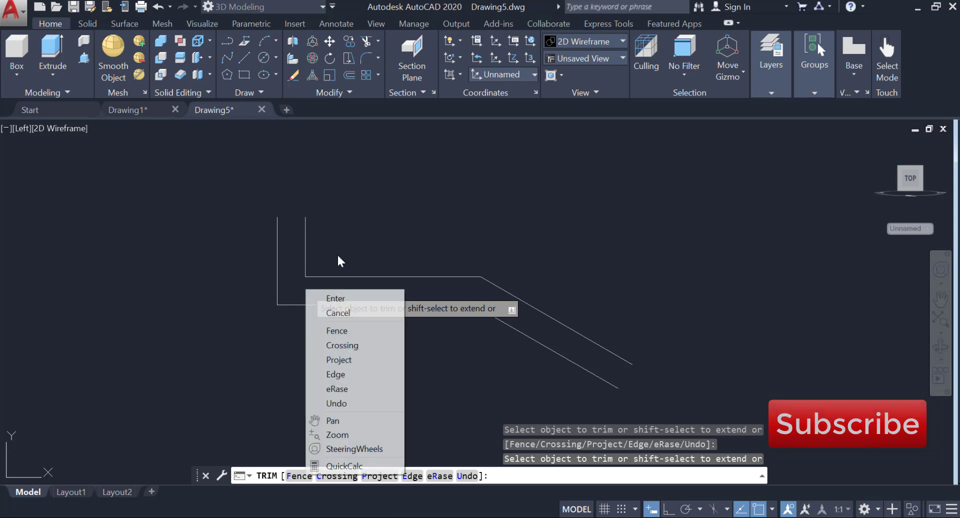
click(336, 299)
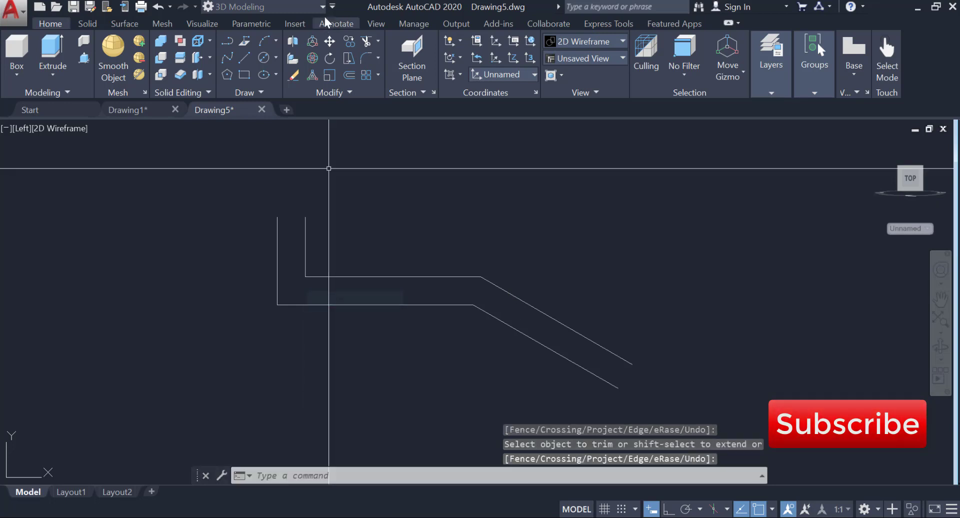
Draw a capping line across the top of the upright
click(245, 57)
click(277, 217)
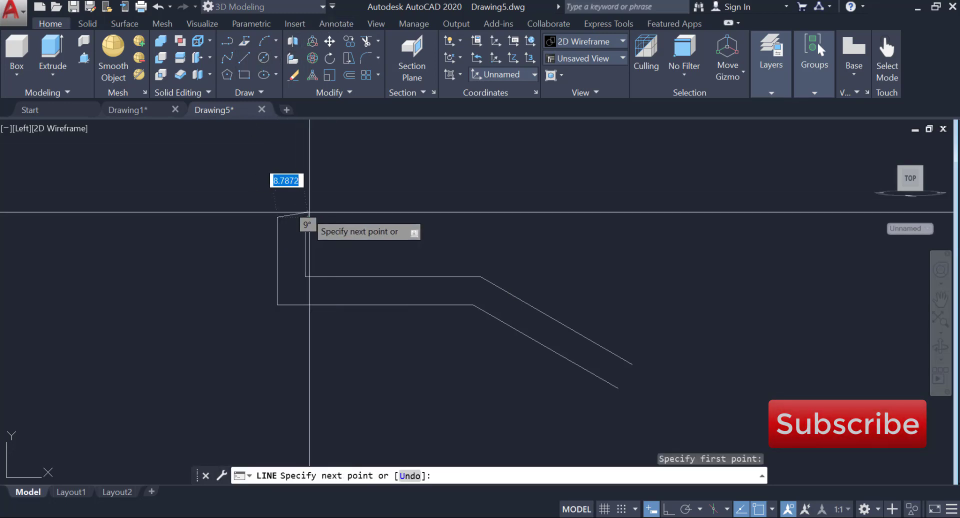
click(306, 217)
right_click(412, 226)
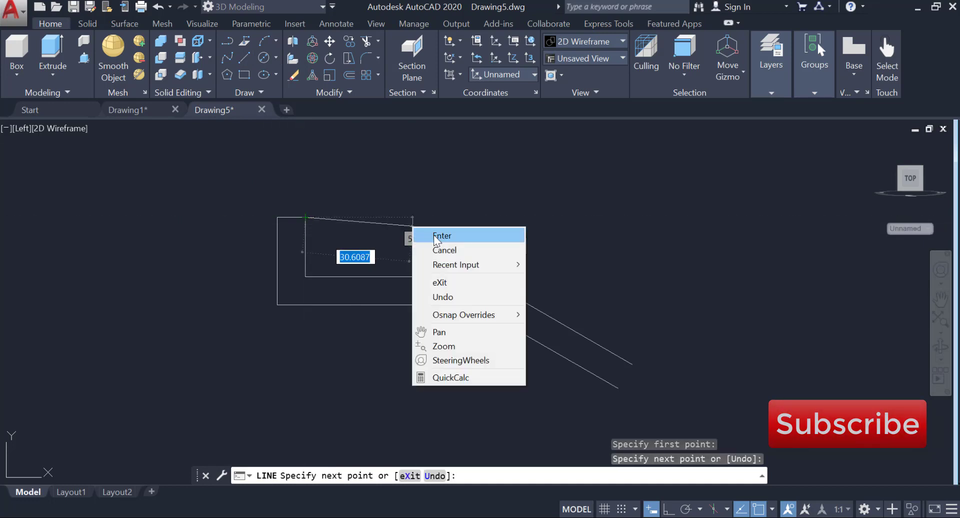
click(433, 235)
Draw a capping line joining the ends of the two diagonals
click(247, 63)
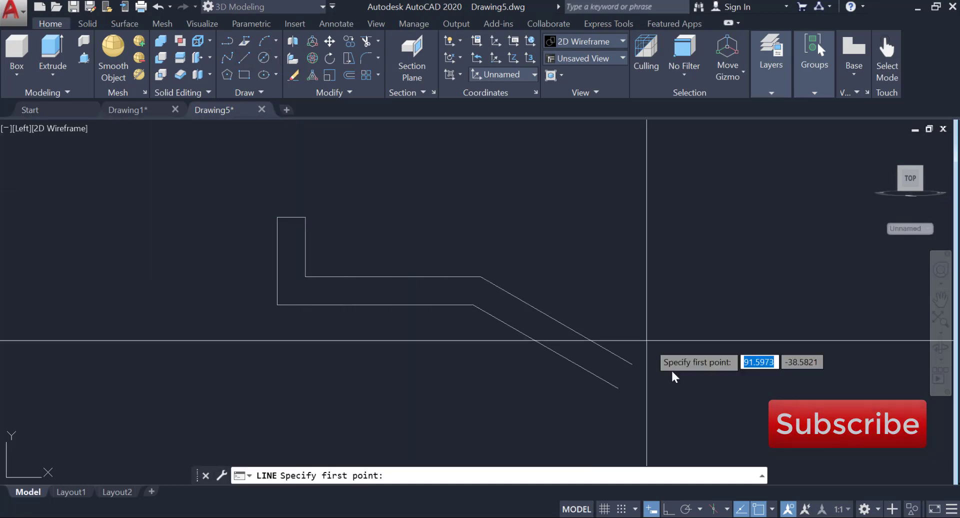
click(633, 364)
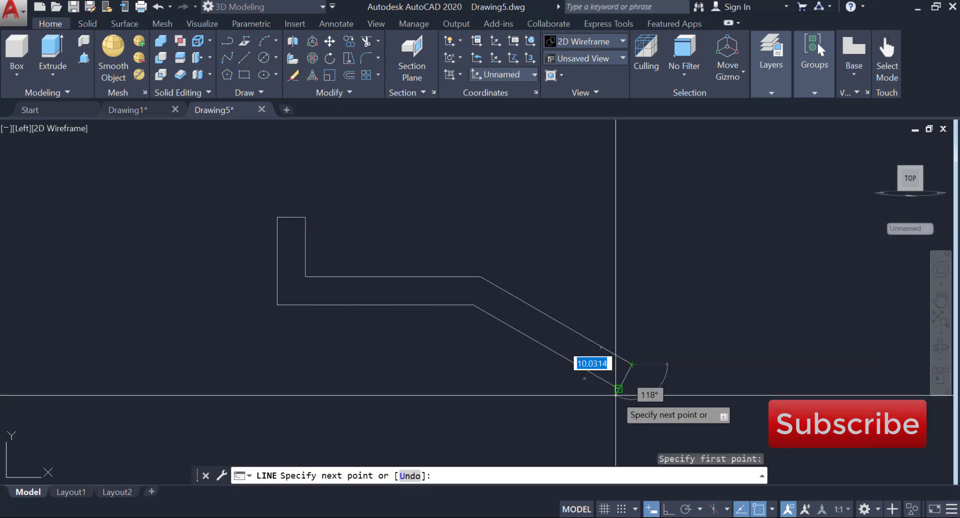
click(619, 388)
right_click(658, 246)
click(674, 256)
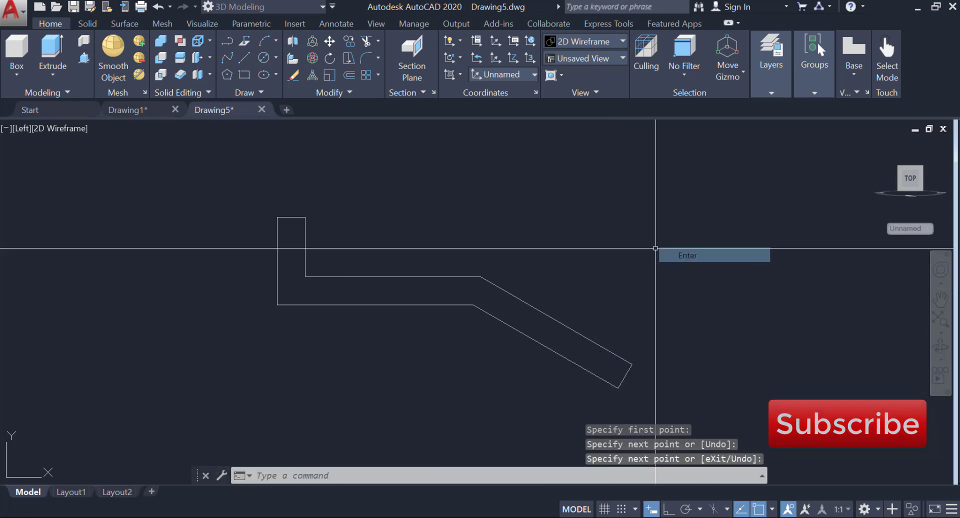
scroll(594, 251, down, 5)
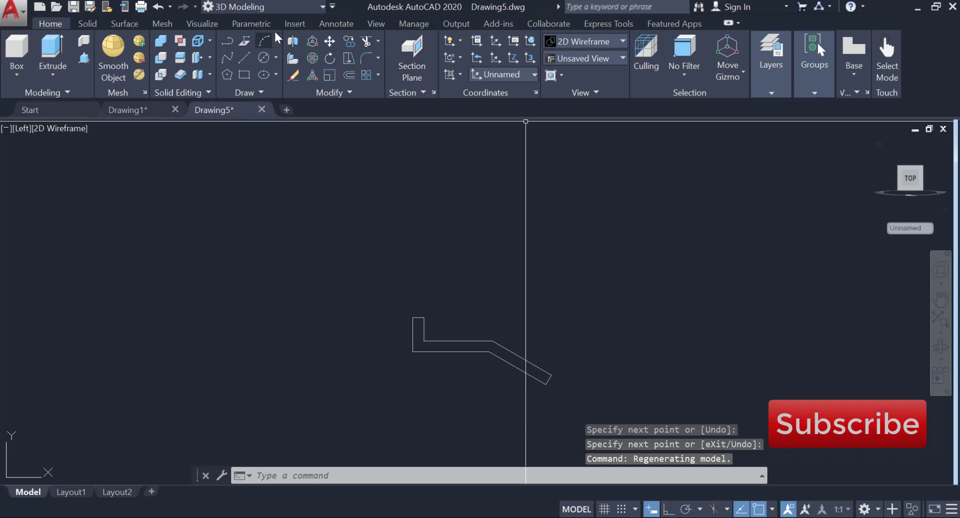
Measure the base with a linear dimension (55,86) from corner to bend, then cancel it
click(320, 23)
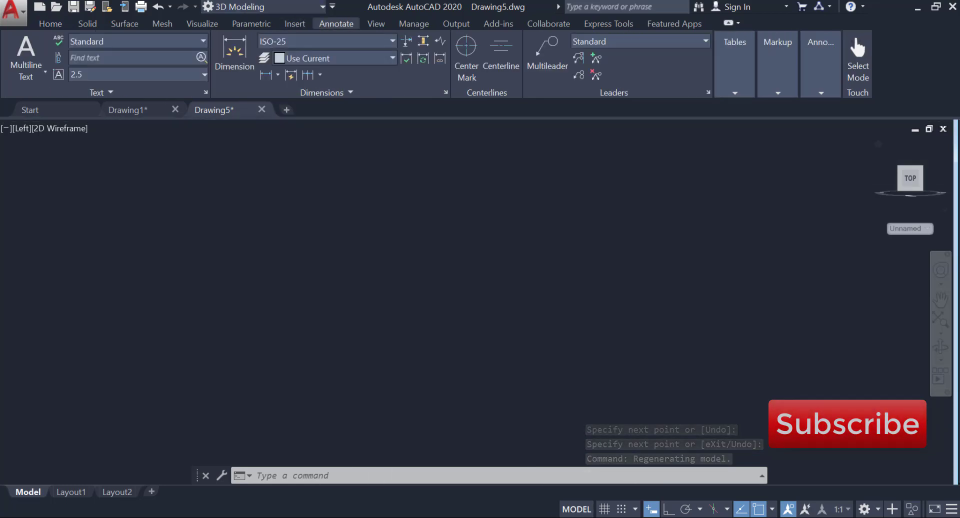
mouse_move(434, 275)
middle_down()
mouse_move(291, 172)
mouse_move(345, 210)
middle_up()
scroll(290, 214, up, 4)
scroll(354, 213, up, 2)
click(265, 74)
scroll(311, 274, down, 3)
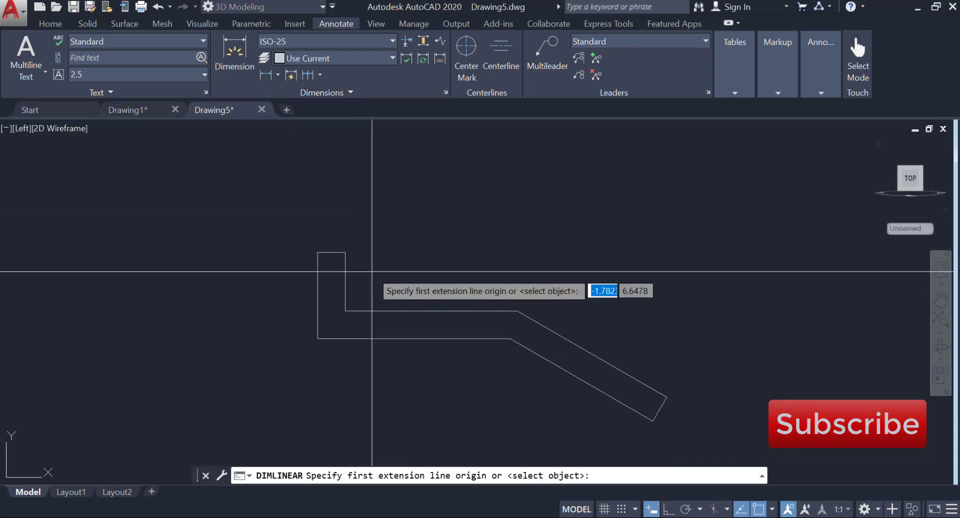
scroll(306, 279, up, 2)
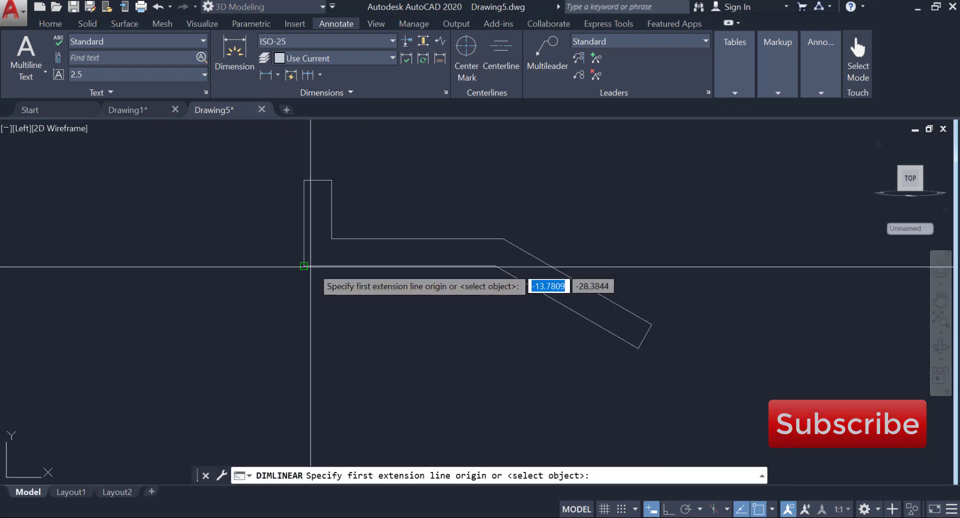
click(305, 265)
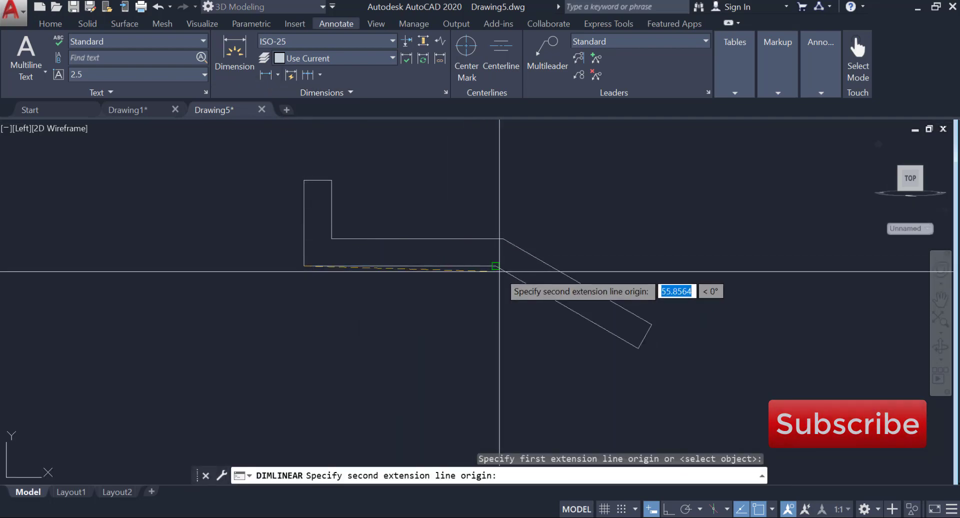
click(495, 266)
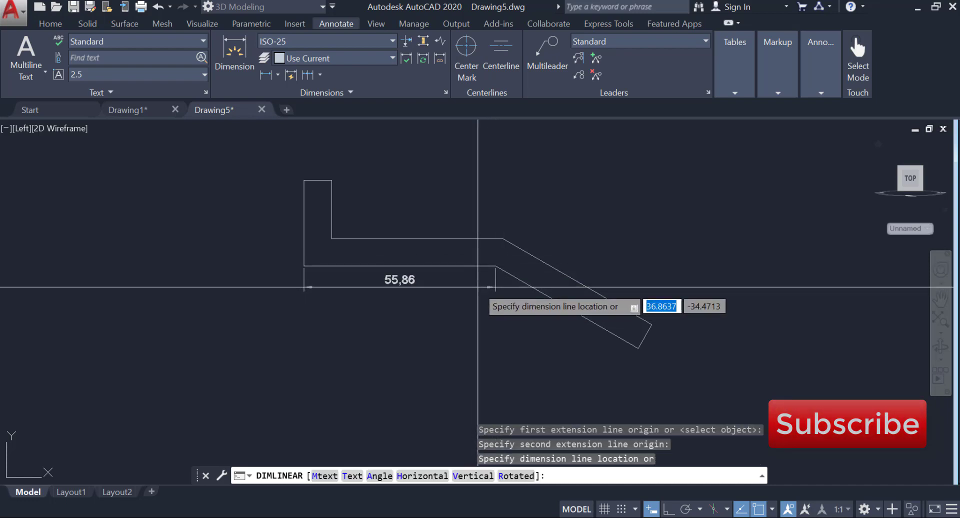
key(Escape)
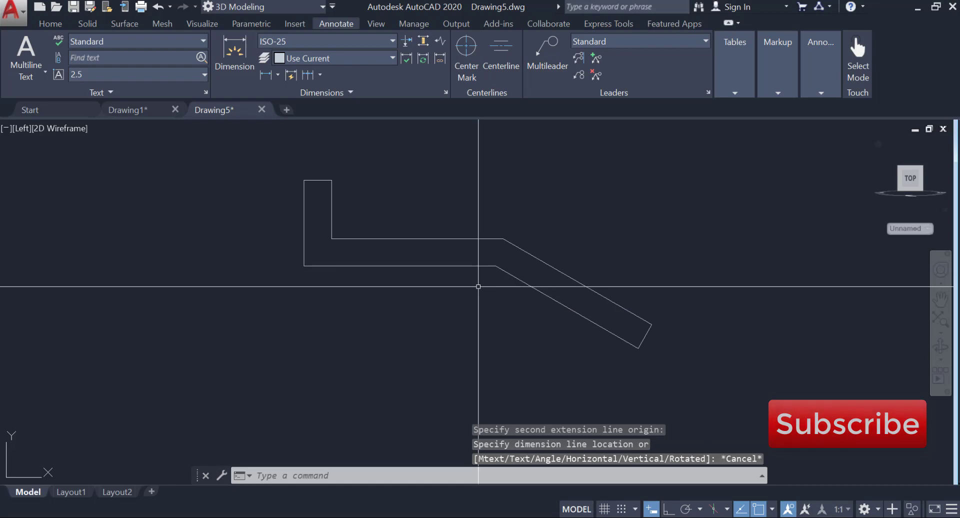
click(265, 75)
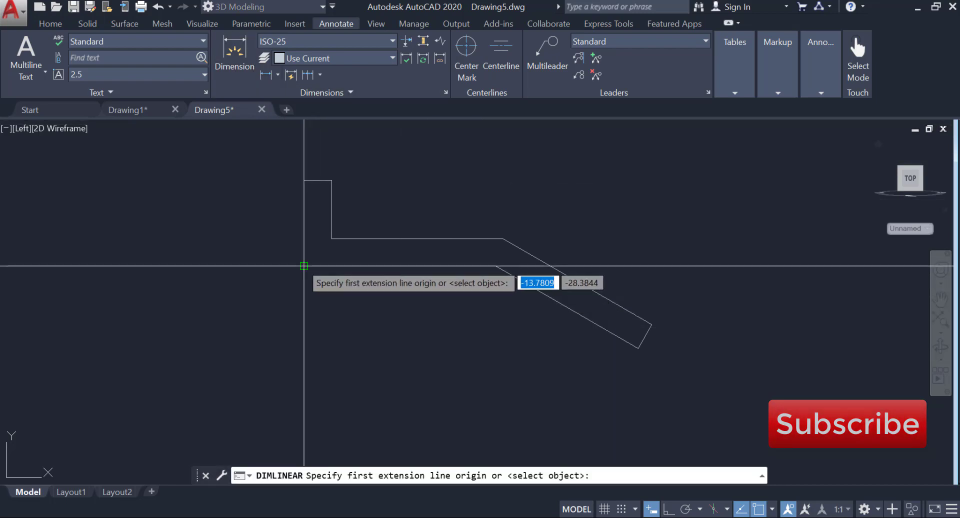
click(304, 266)
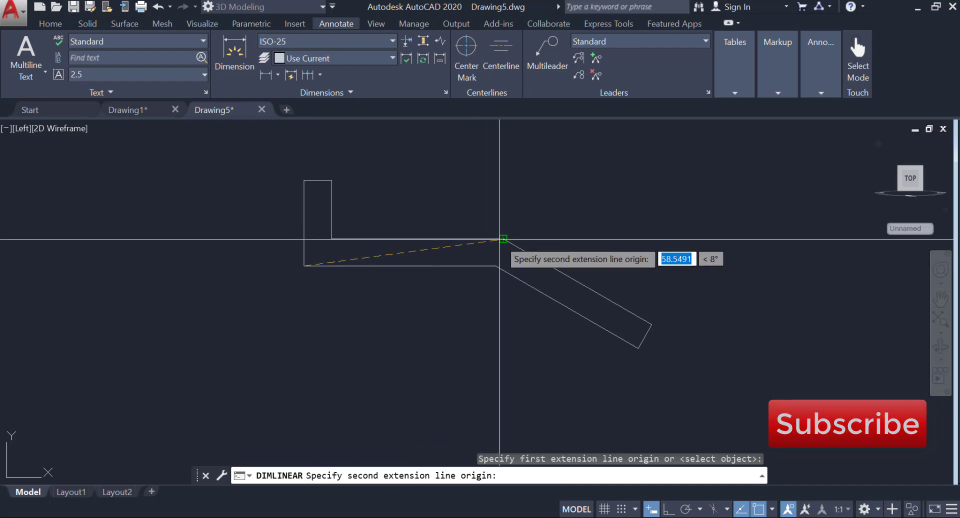
click(504, 239)
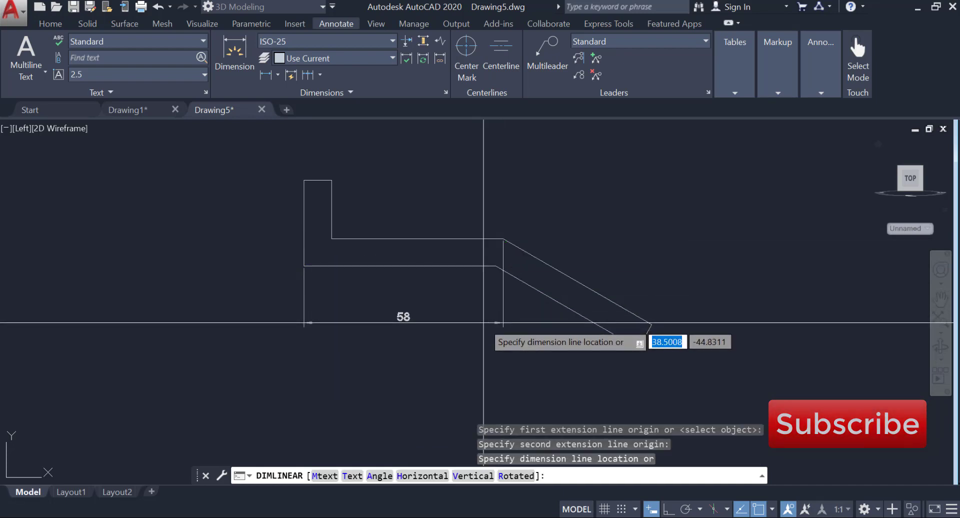
key(Escape)
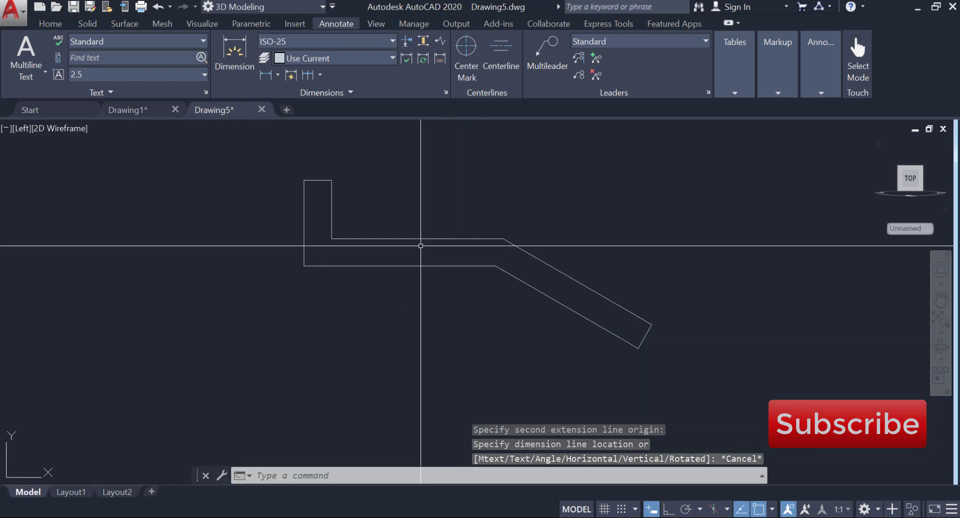
click(266, 74)
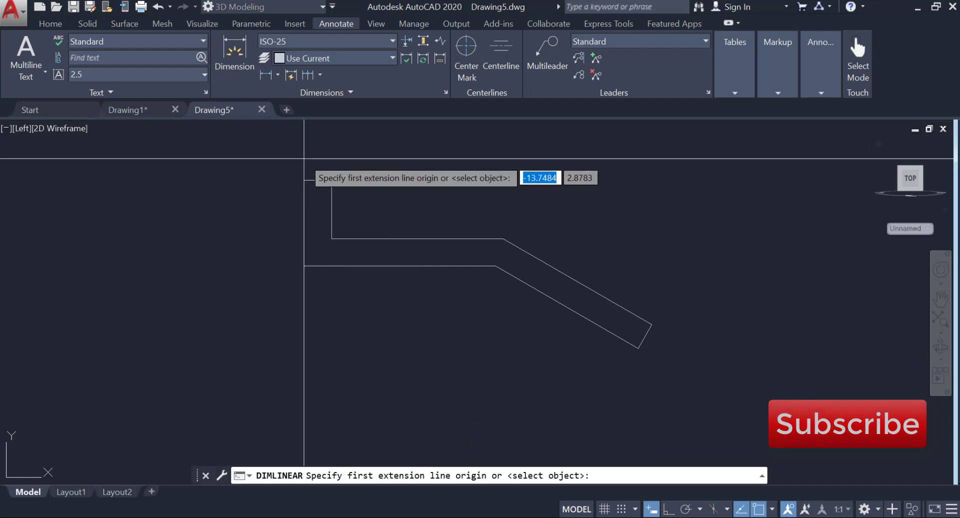
click(304, 178)
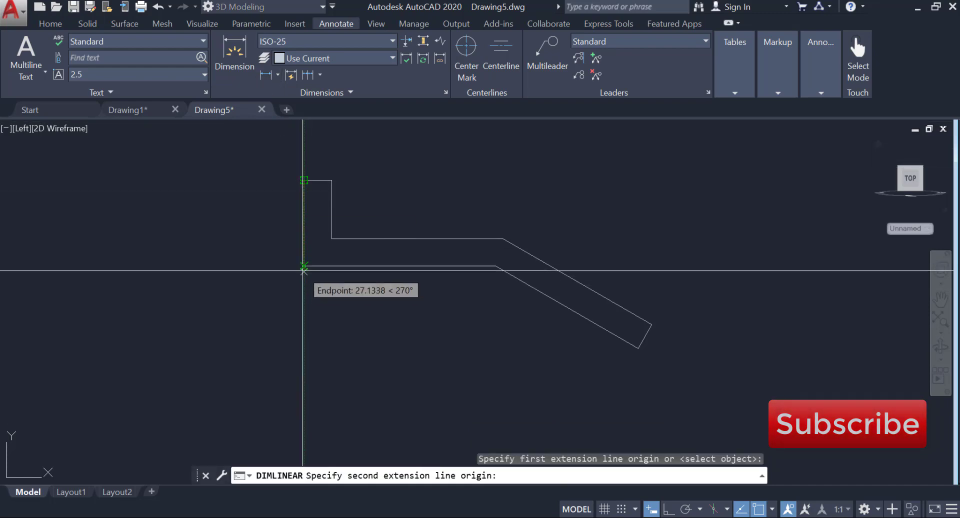
click(303, 266)
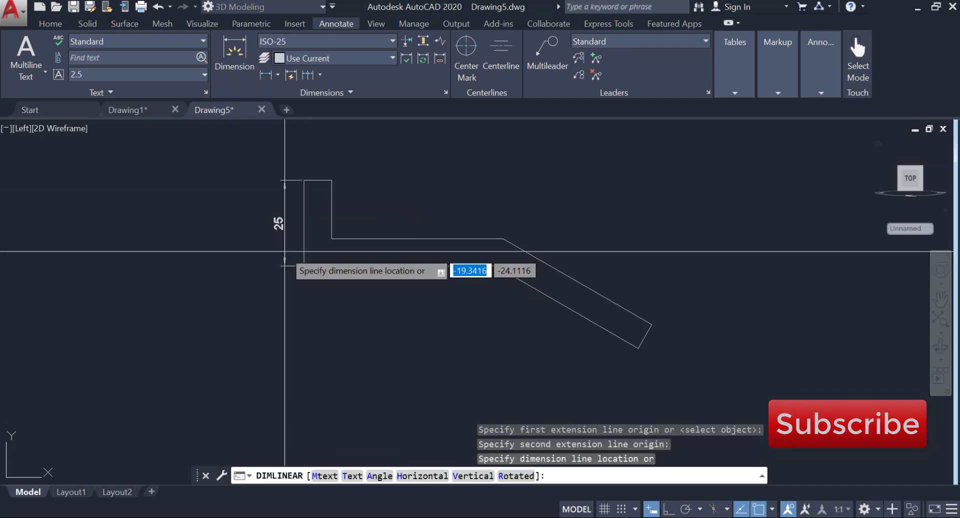
key(Escape)
middle_drag(343, 264, 244, 236)
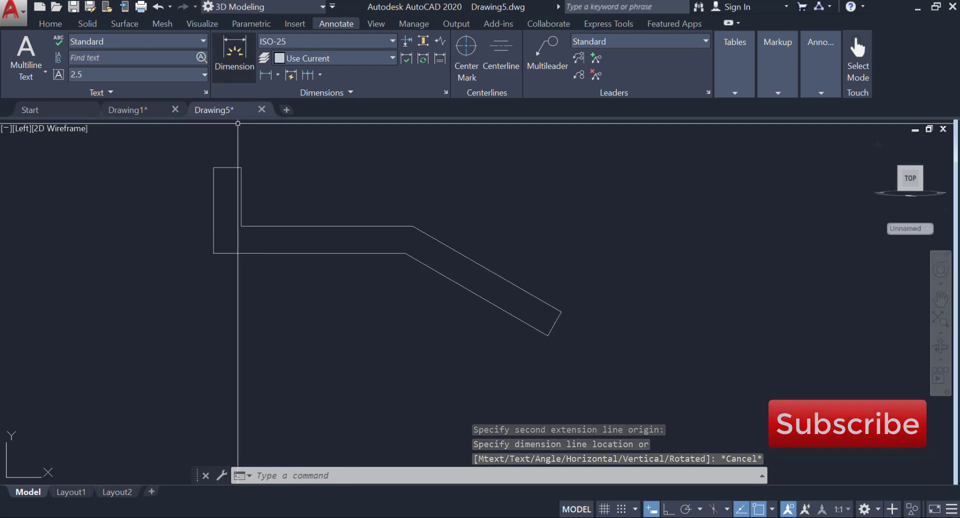
scroll(268, 175, down, 2)
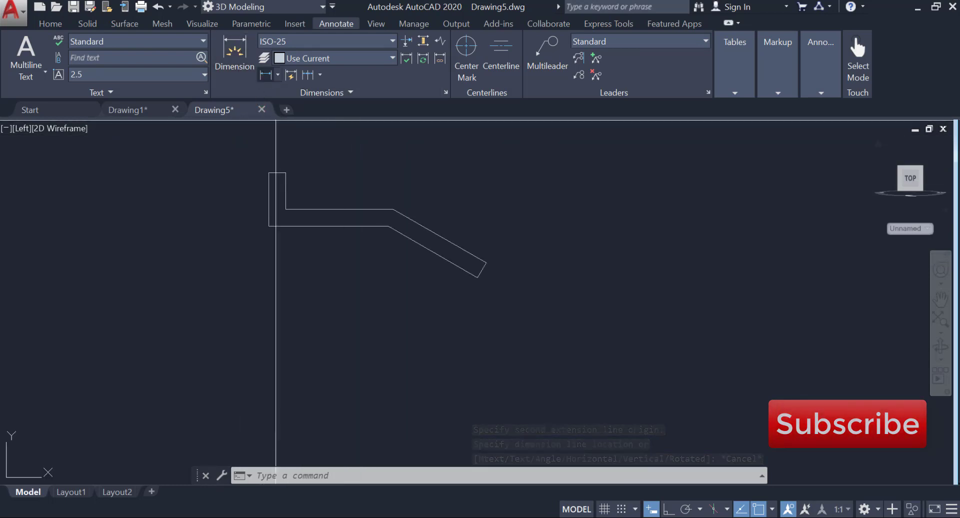
click(265, 74)
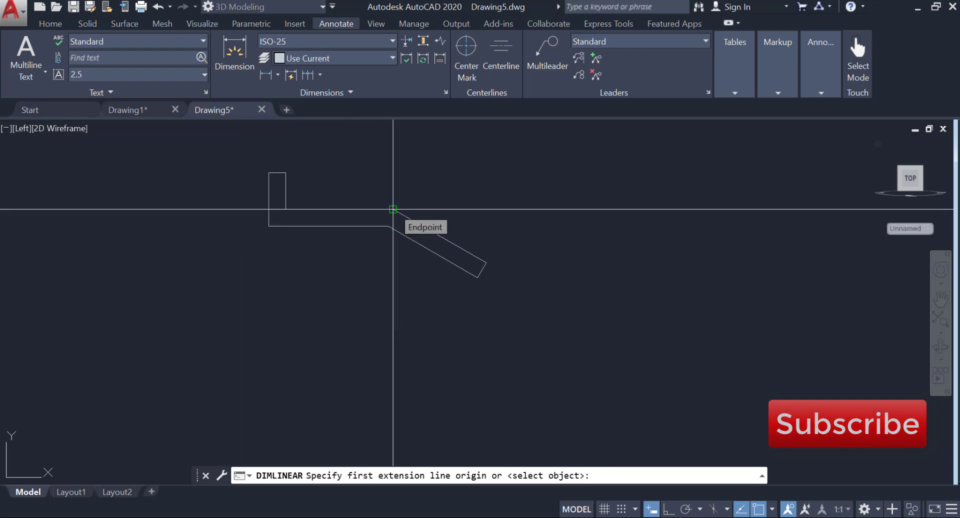
click(393, 209)
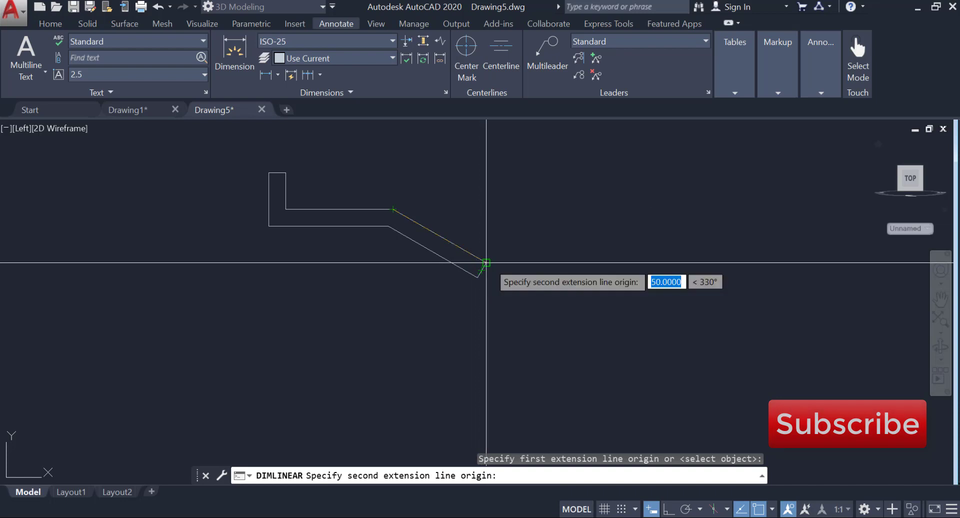
click(485, 261)
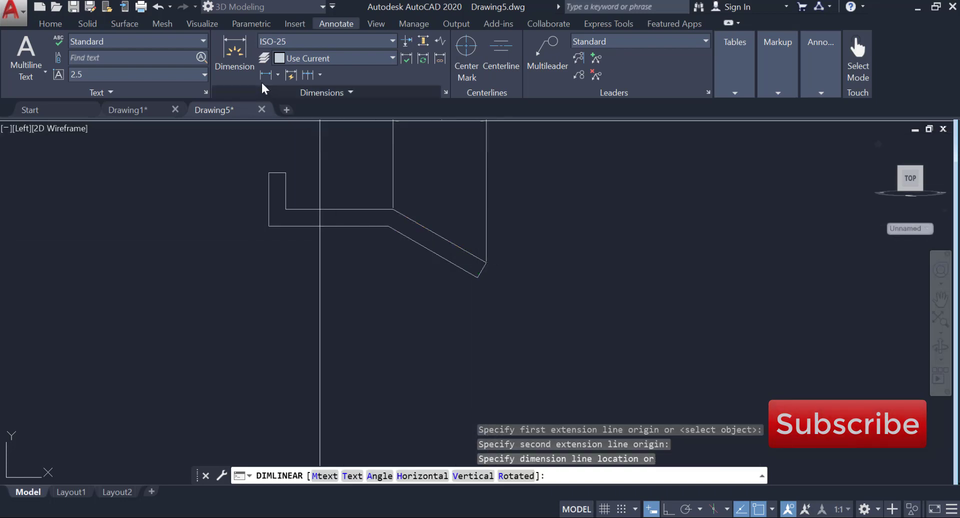
Measure the slanted leg with an aligned dimension (50) and discard it
click(278, 75)
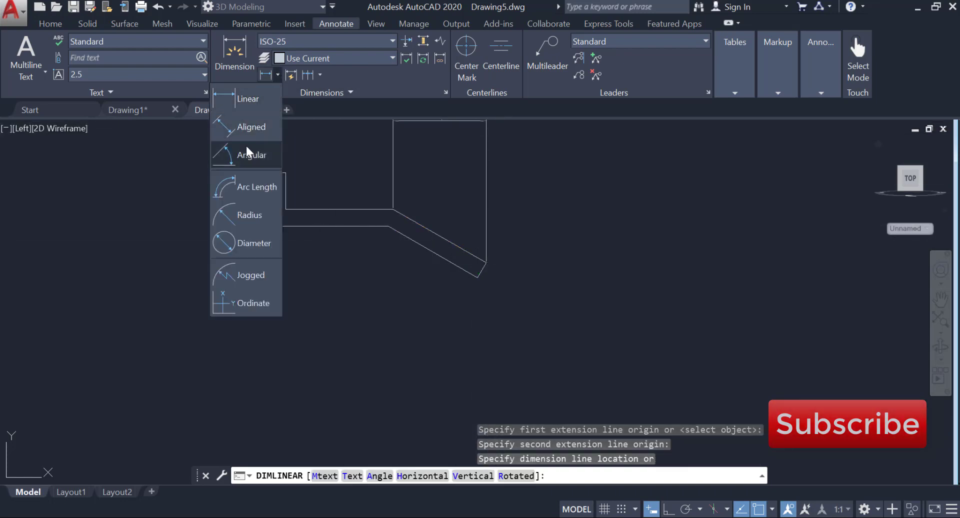
click(238, 126)
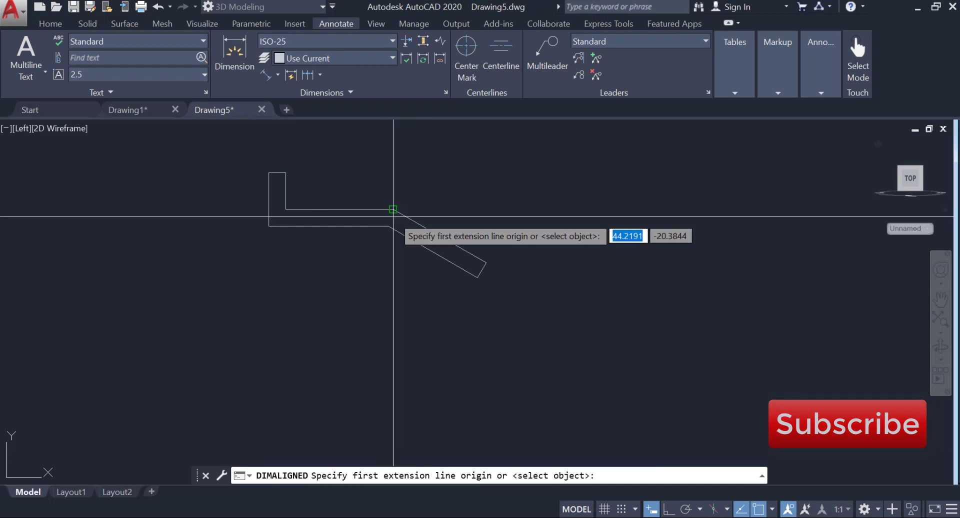
click(393, 209)
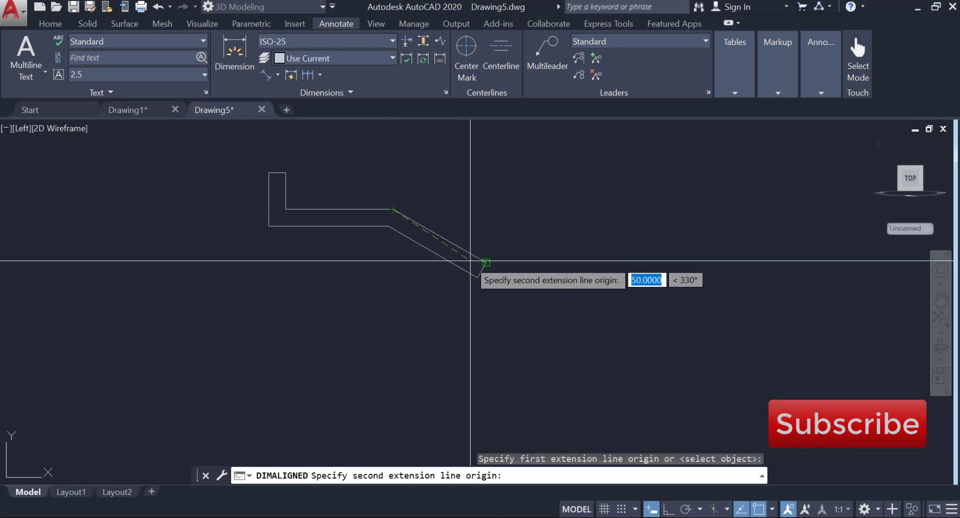
click(486, 263)
scroll(495, 241, up, 5)
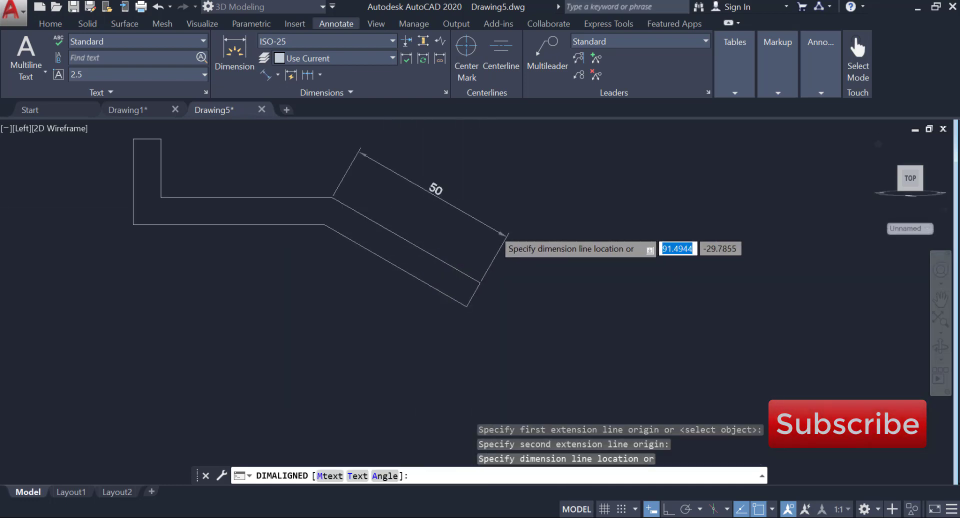
middle_drag(505, 240, 518, 296)
scroll(518, 296, down, 3)
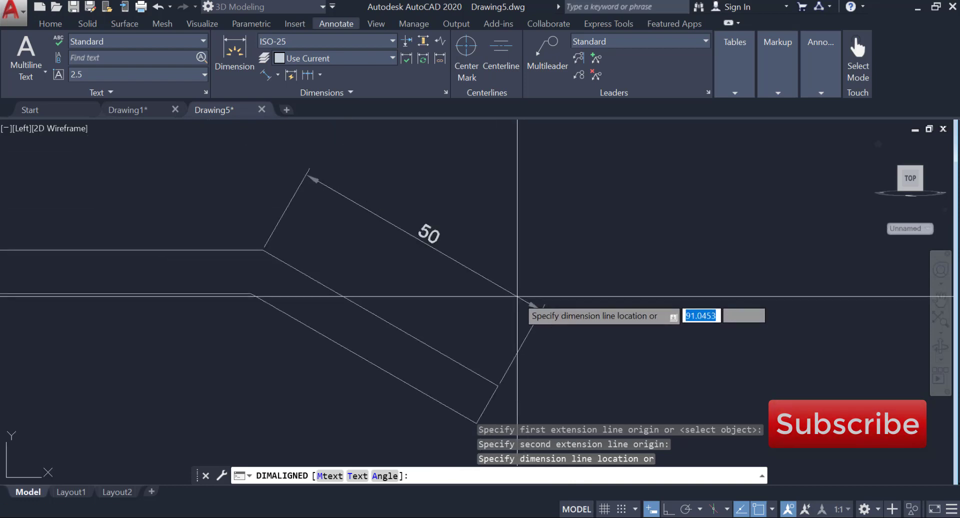
key(Escape)
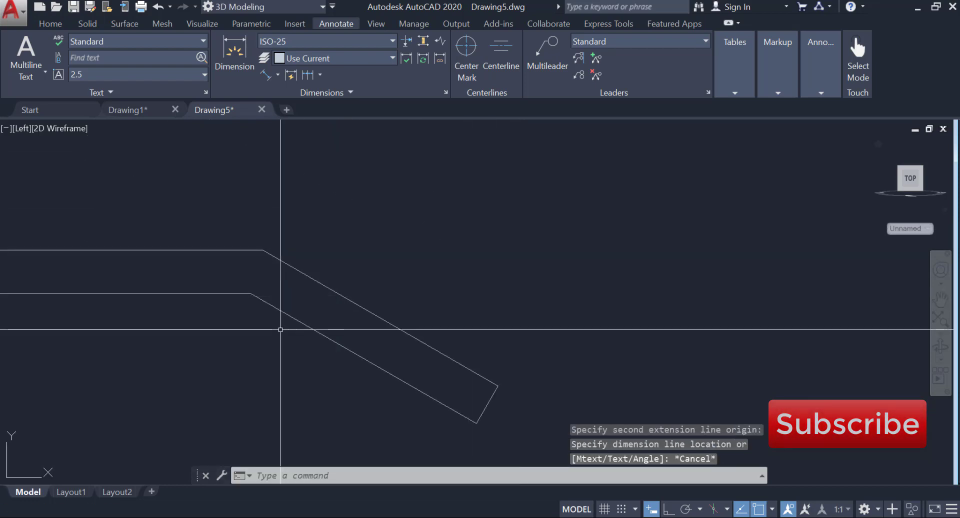
Recentre the view on the profile and return to the Home ribbon tab
scroll(343, 242, down, 4)
middle_drag(343, 242, 379, 240)
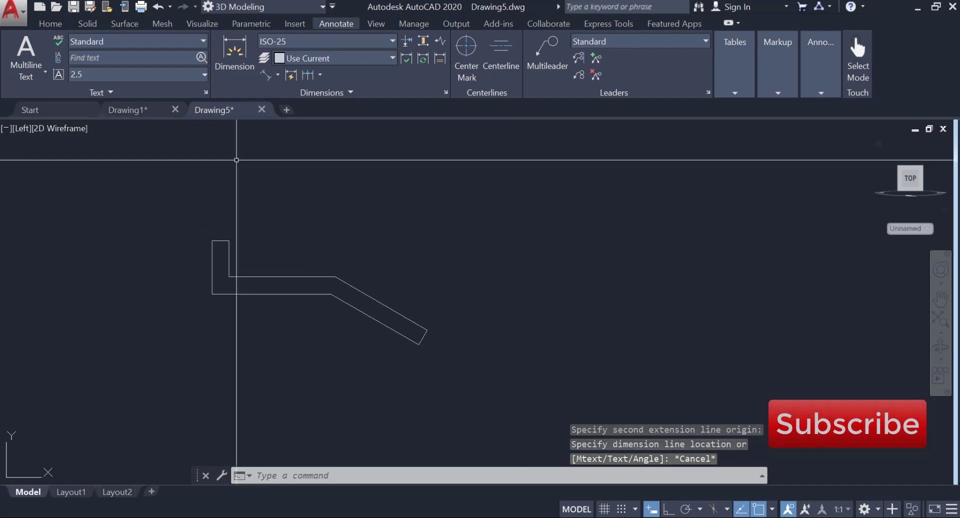
click(46, 26)
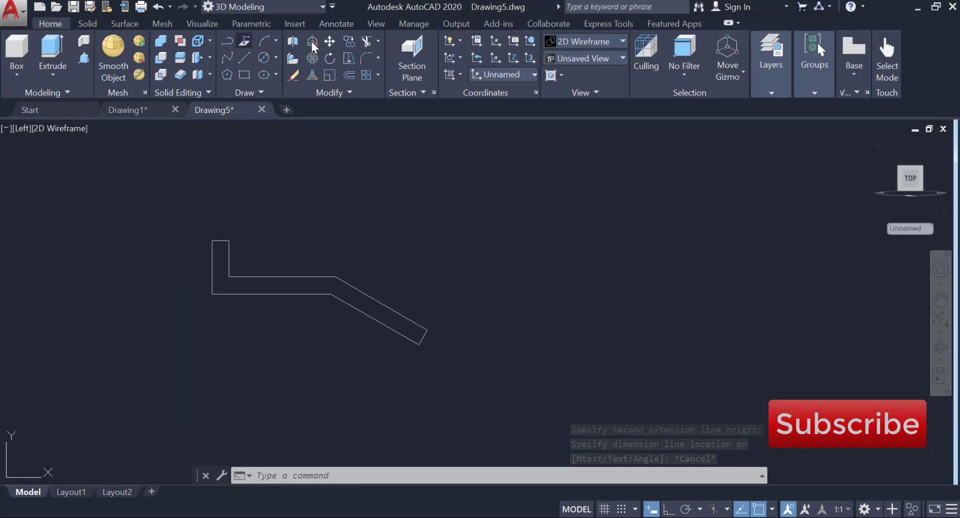
Join all eight profile lines into one polyline and switch to the isometric home view
click(341, 92)
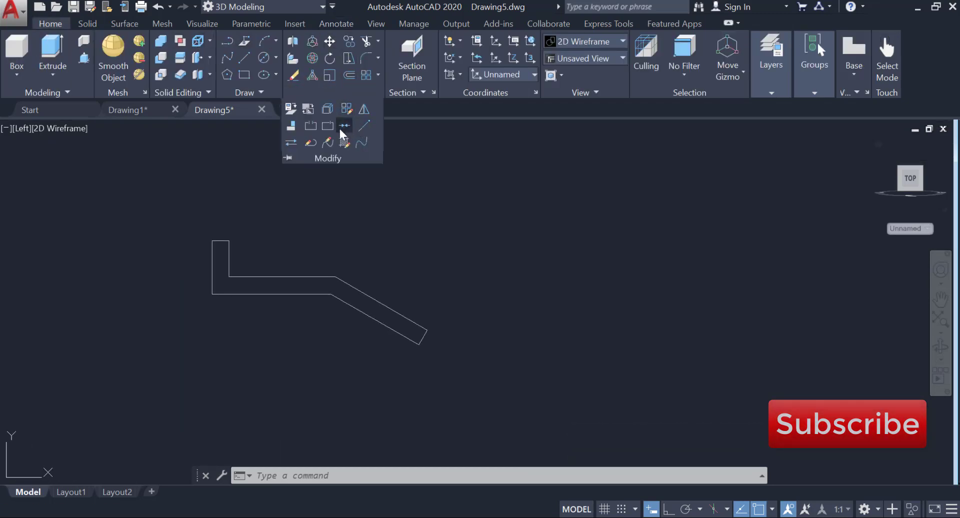
click(343, 127)
click(126, 203)
click(595, 400)
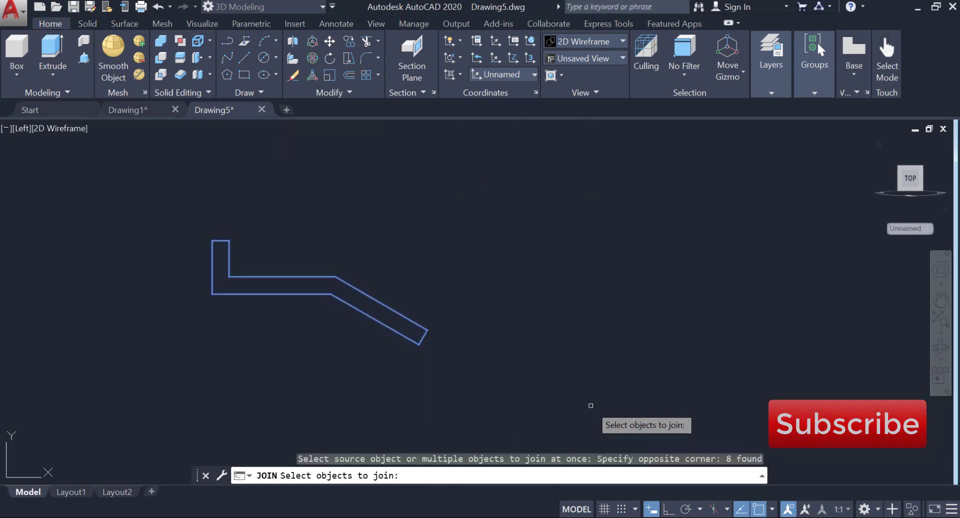
key(Return)
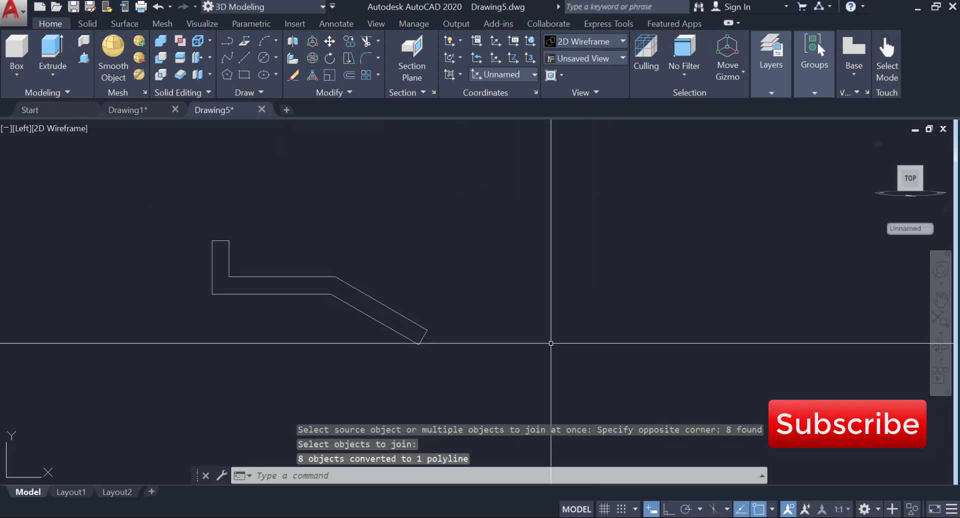
click(878, 144)
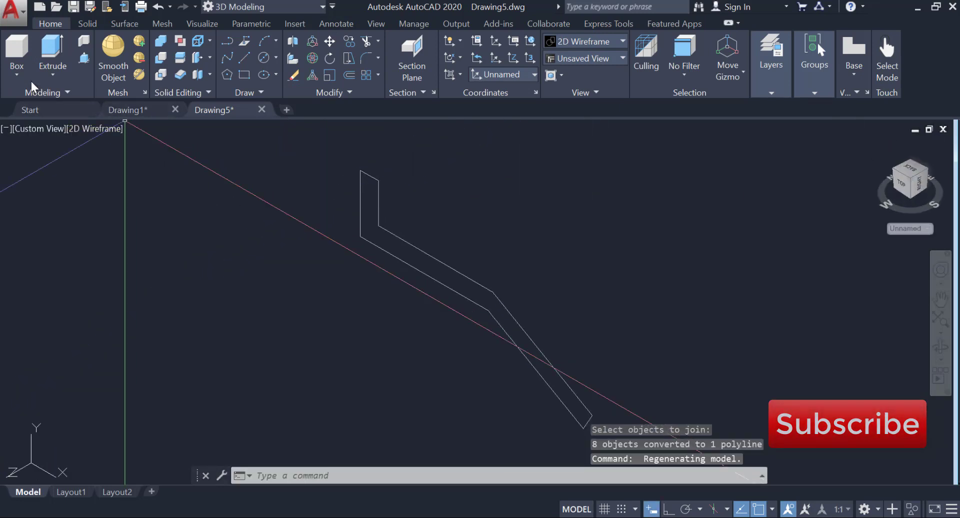
click(52, 49)
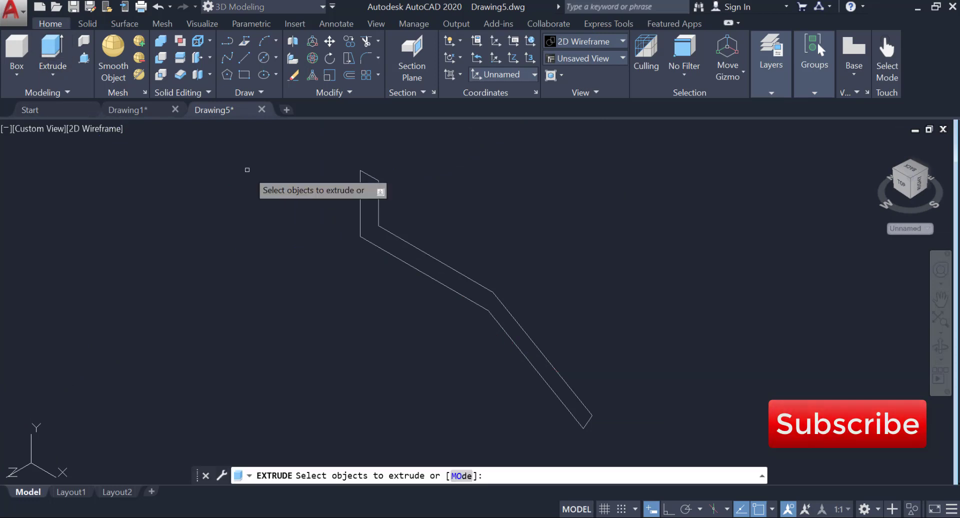
Extrude the joined clip profile 40 units into a solid and frame it in the view
click(377, 200)
right_click(378, 202)
click(399, 208)
middle_drag(399, 208, 546, 181)
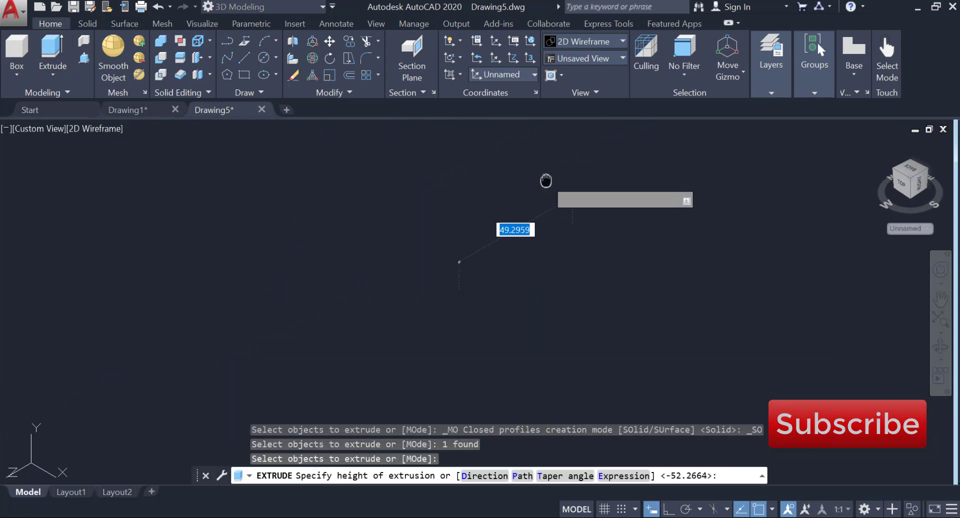
middle_drag(471, 238, 439, 193)
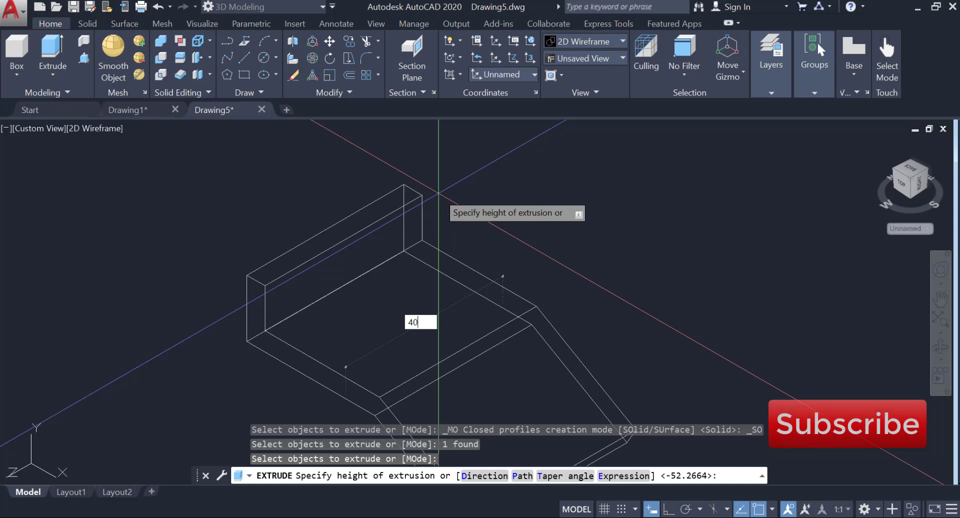
key(Return)
scroll(438, 193, down, 3)
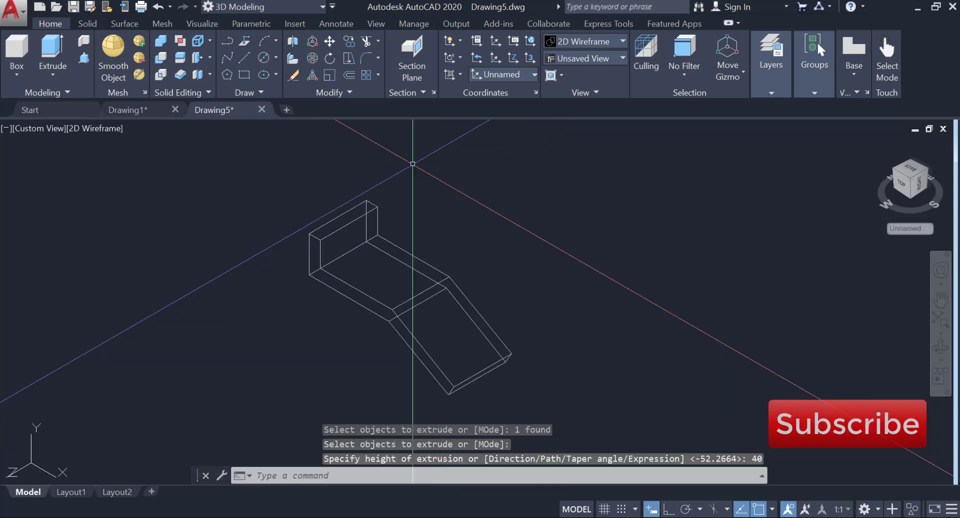
middle_drag(435, 203, 366, 174)
scroll(368, 150, down, 2)
scroll(399, 212, up, 3)
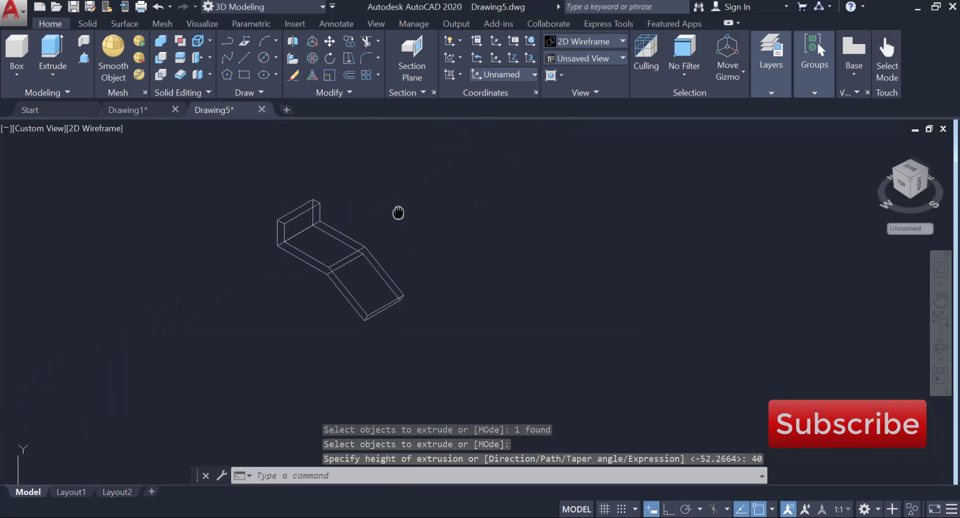
middle_drag(369, 214, 449, 233)
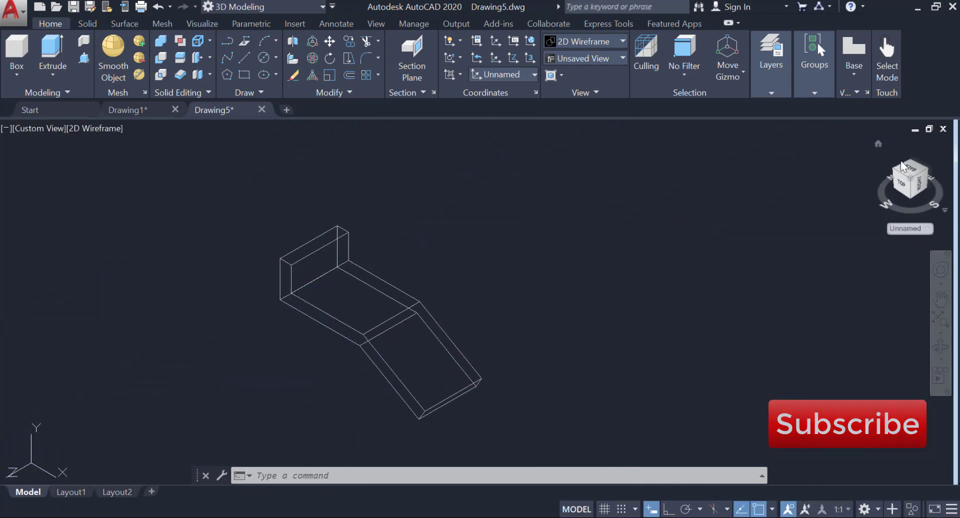
Align the UCS to the front view, then return the clip to the isometric home view
click(923, 192)
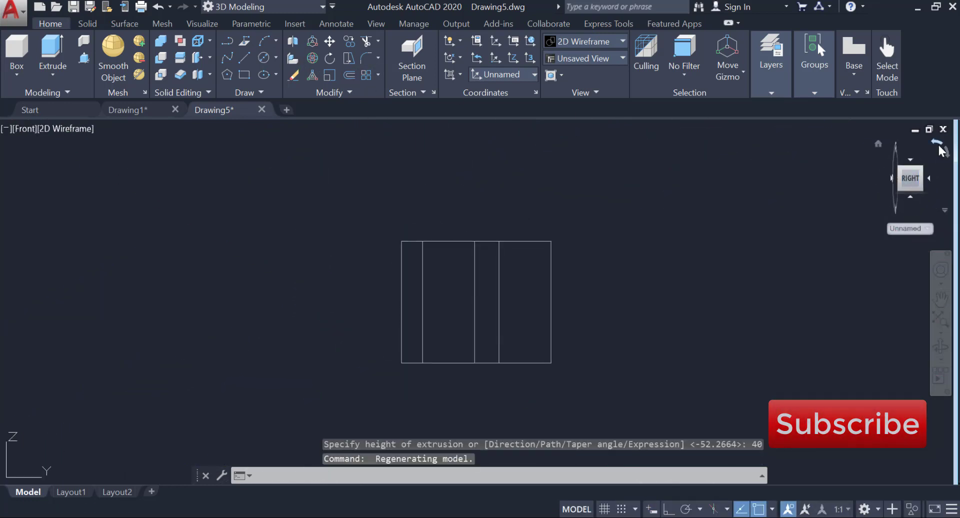
click(938, 145)
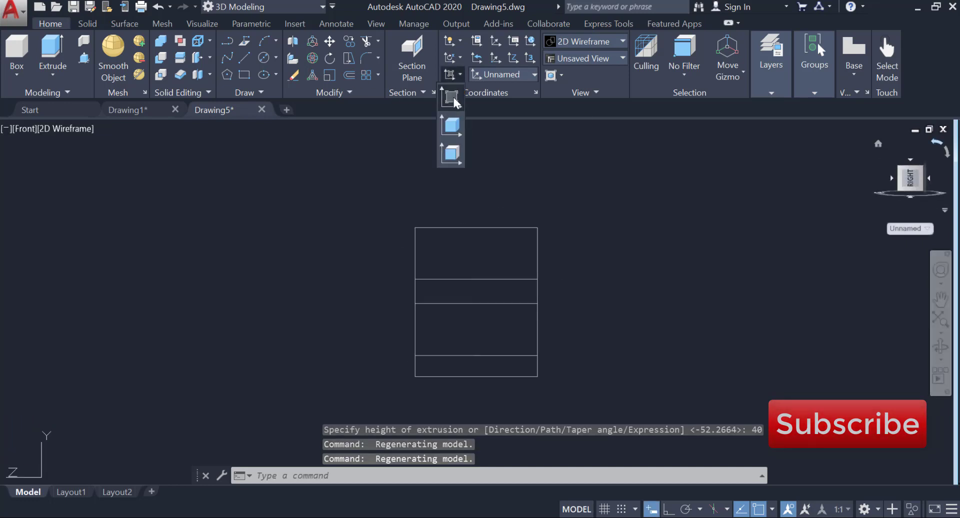
click(452, 99)
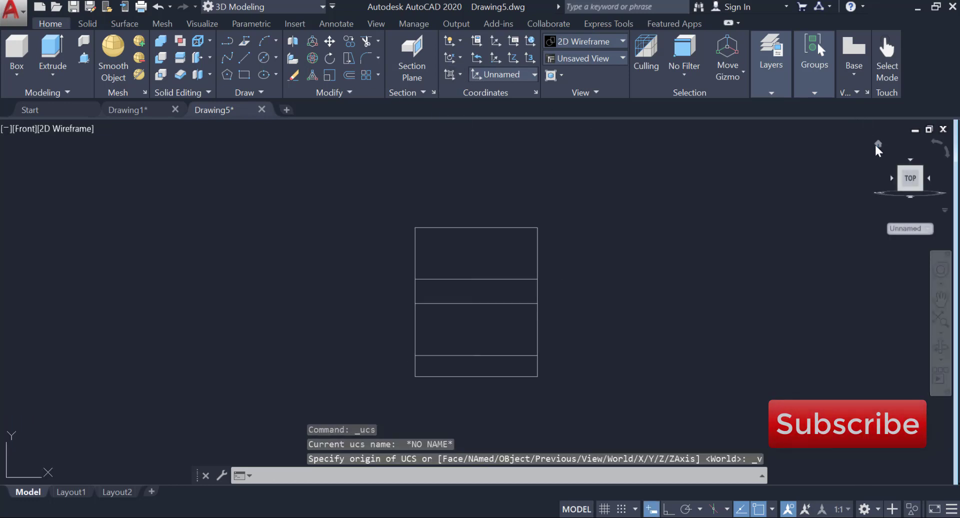
click(876, 144)
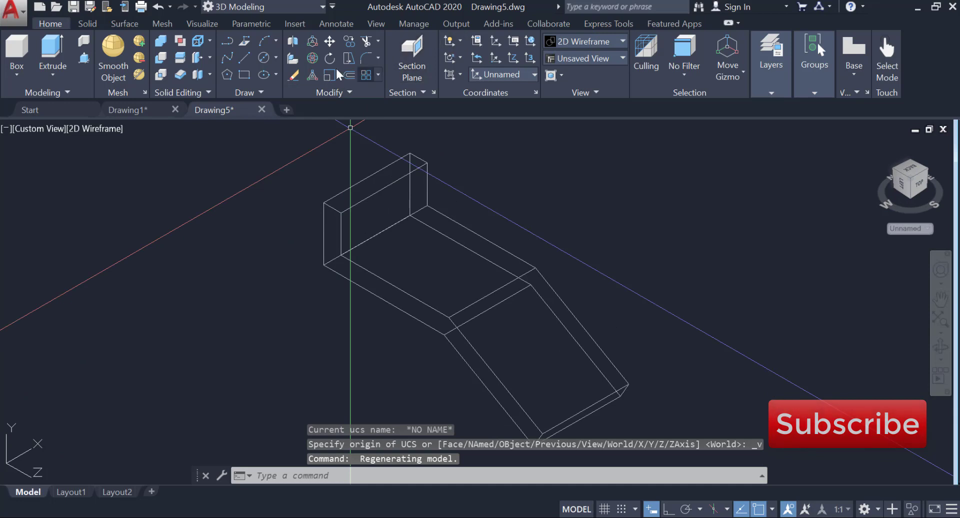
click(245, 59)
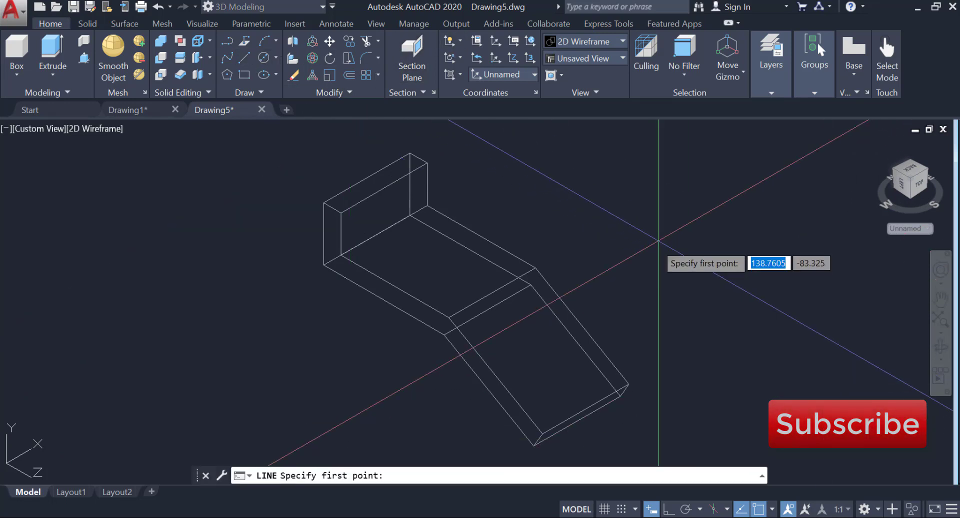
Turn on Ortho and orbit the clip to see the upright from another side
key(F8)
click(558, 227)
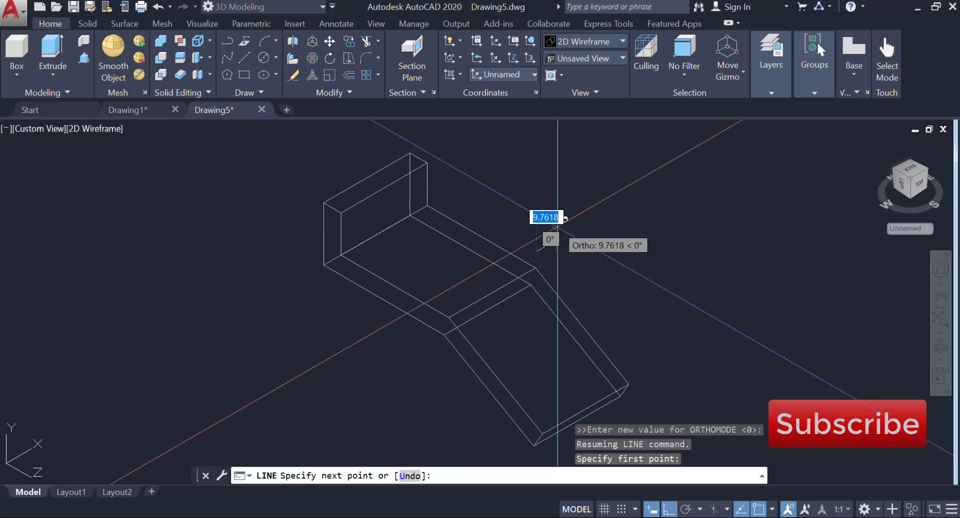
key(Escape)
shift+middle_drag(536, 249, 559, 216)
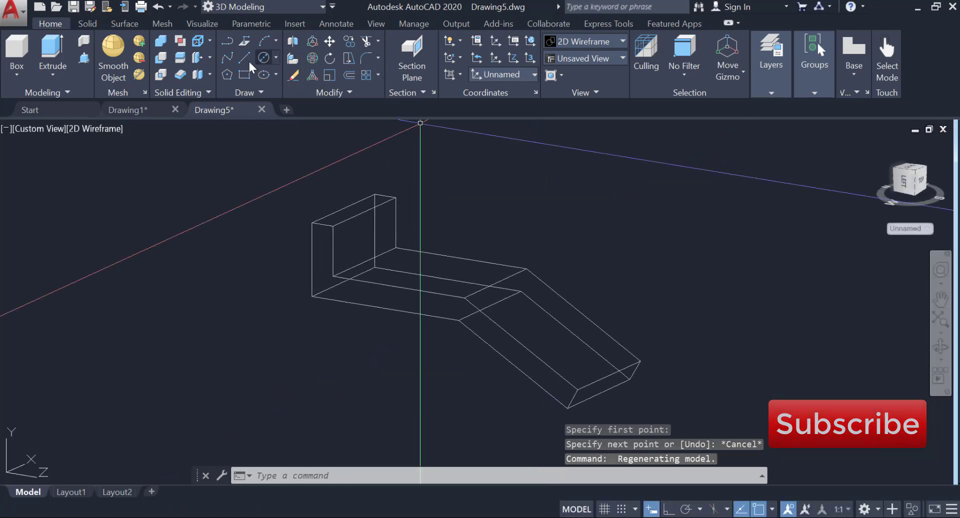
text(l)
key(Return)
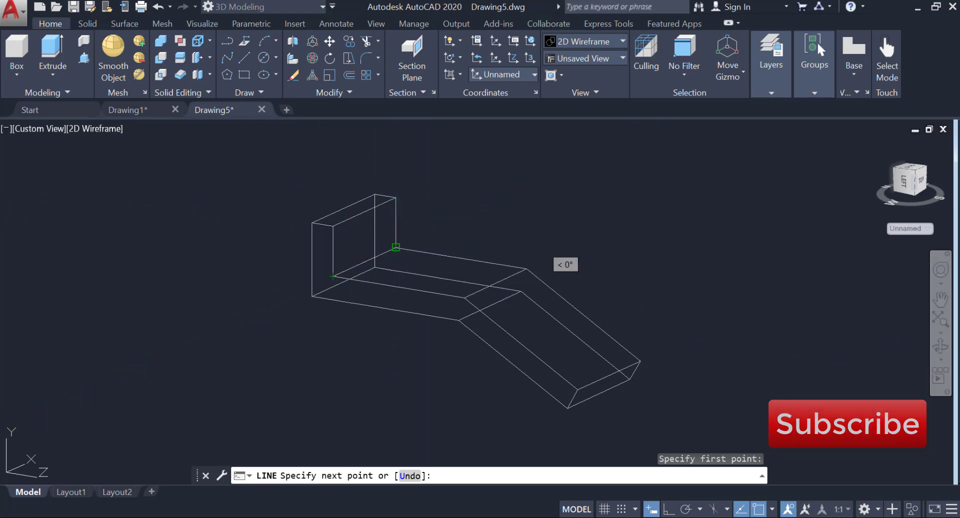
click(396, 247)
right_click(477, 205)
click(493, 213)
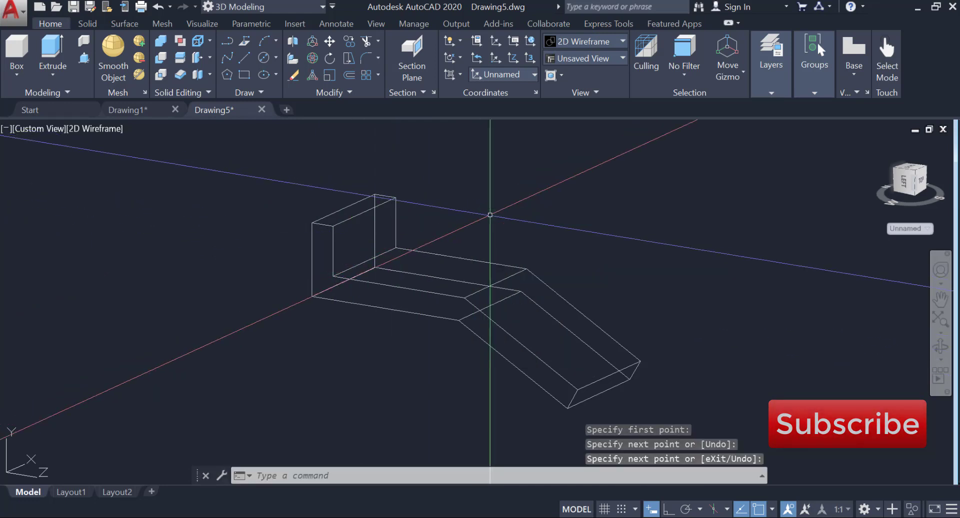
key(ctrl+z)
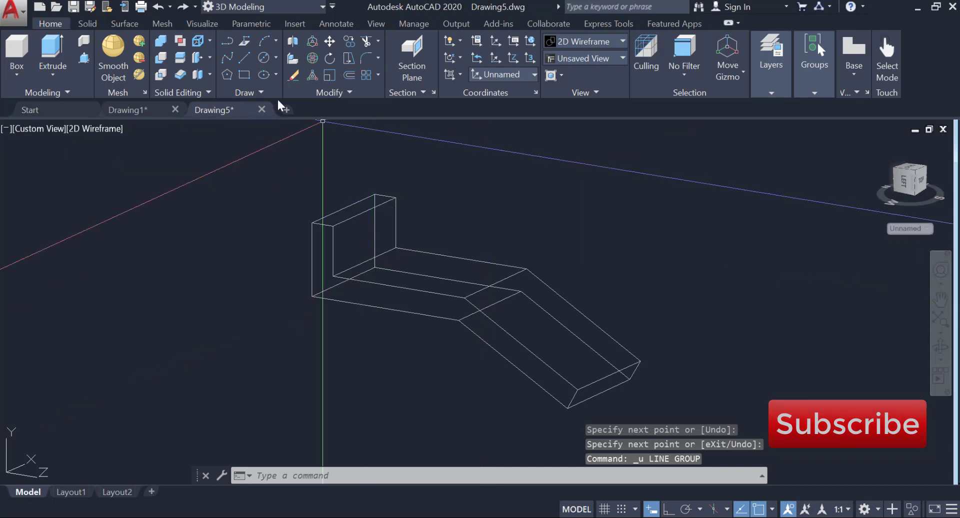
Draw a line along the upright's top edge between its two corners
click(244, 58)
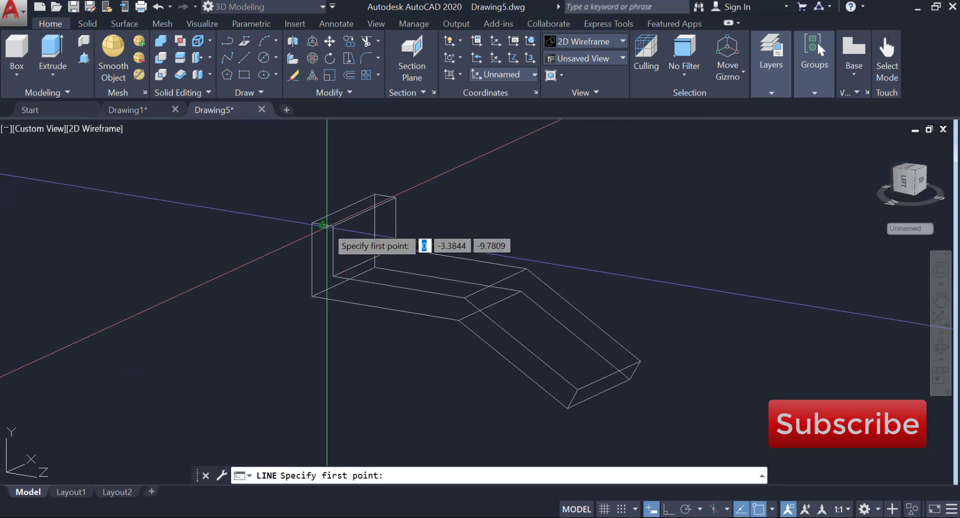
click(333, 226)
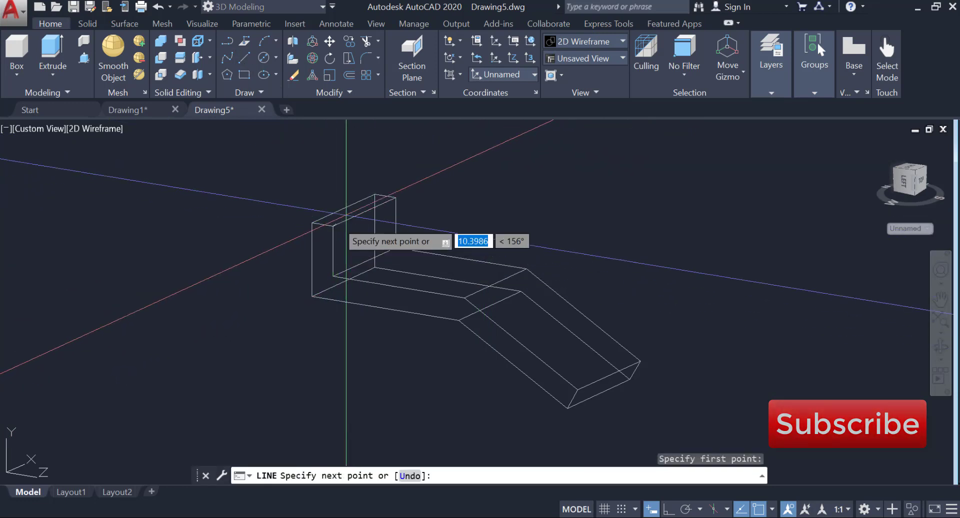
click(395, 198)
right_click(470, 181)
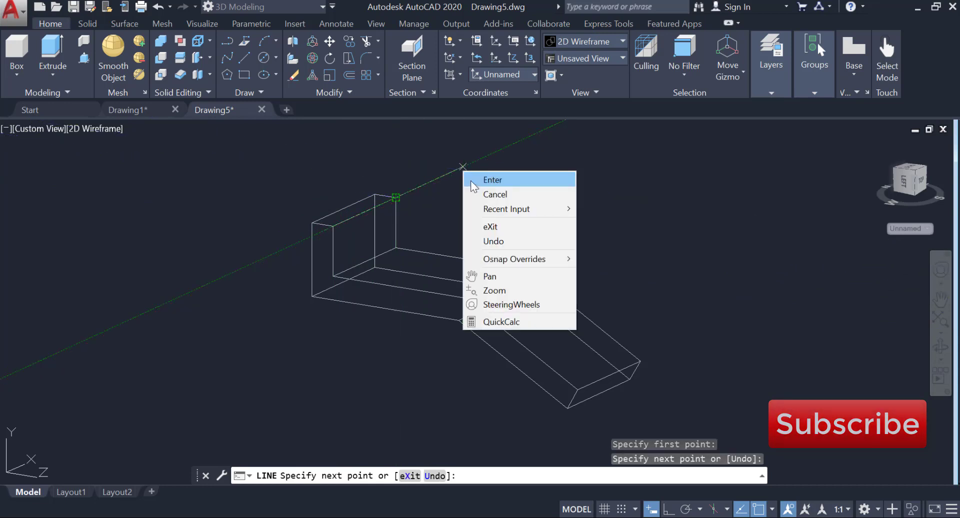
click(481, 181)
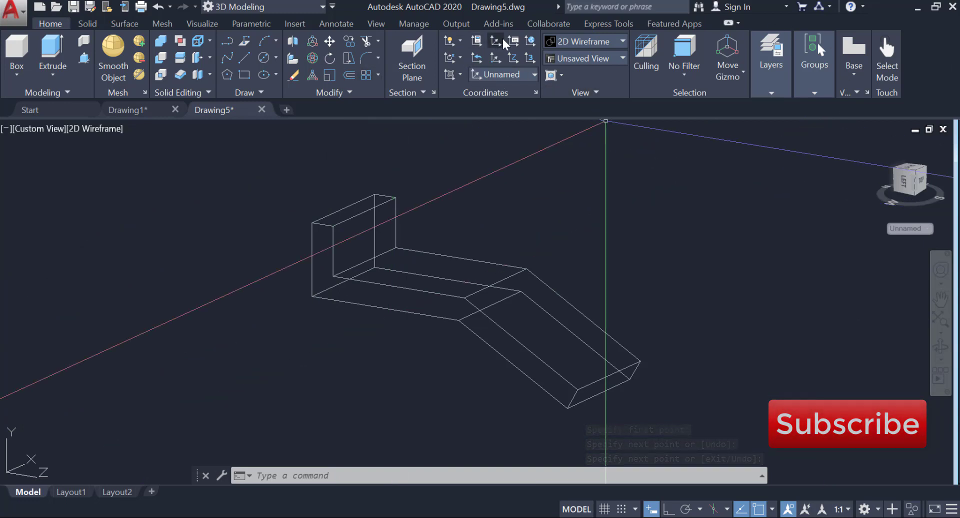
Redefine the UCS by three points on the upright face, with the origin at its corner
click(479, 58)
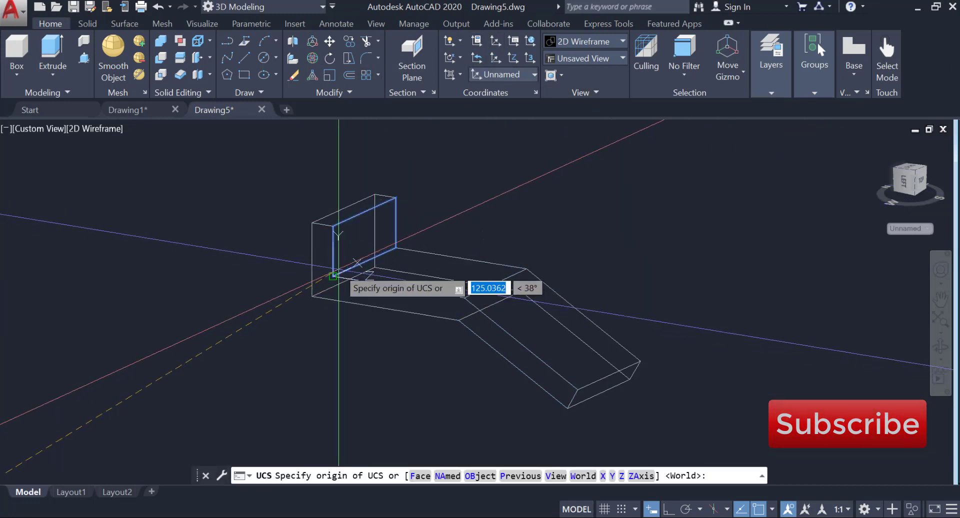
click(333, 275)
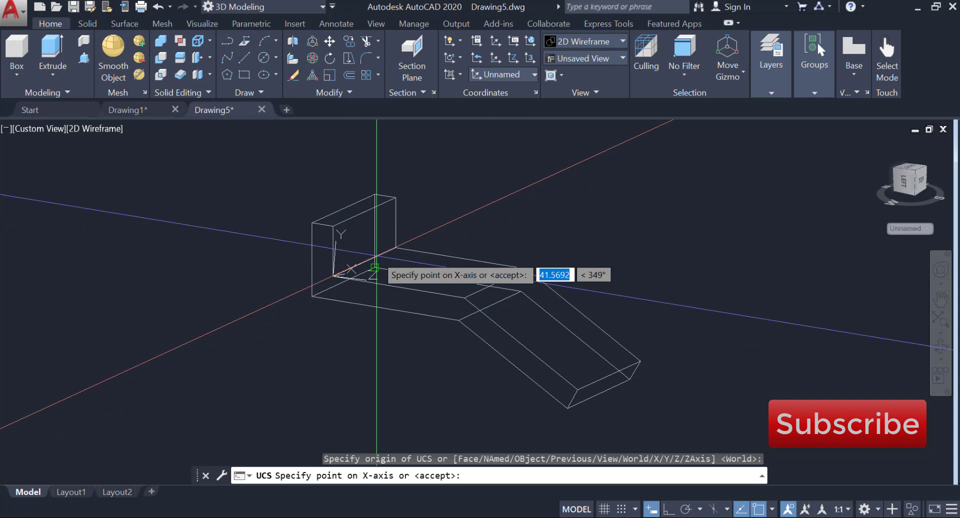
click(396, 247)
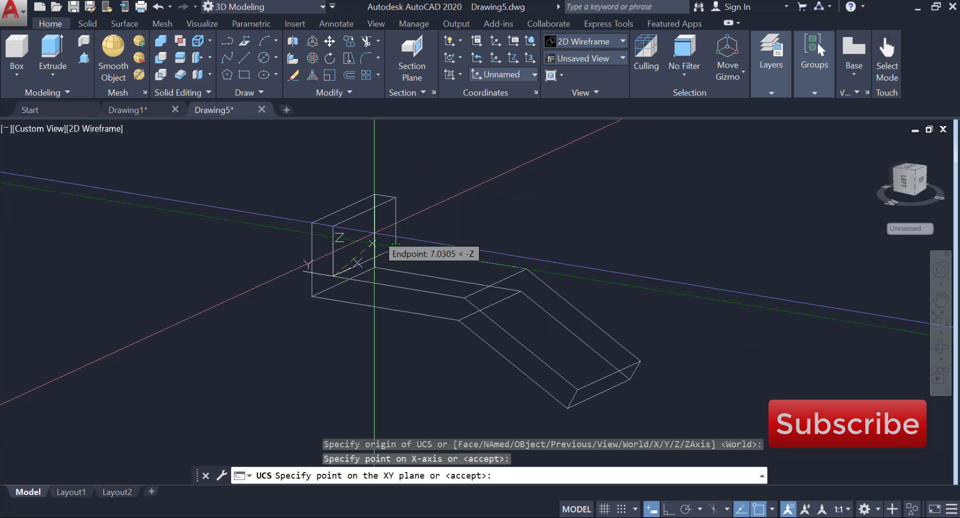
click(333, 226)
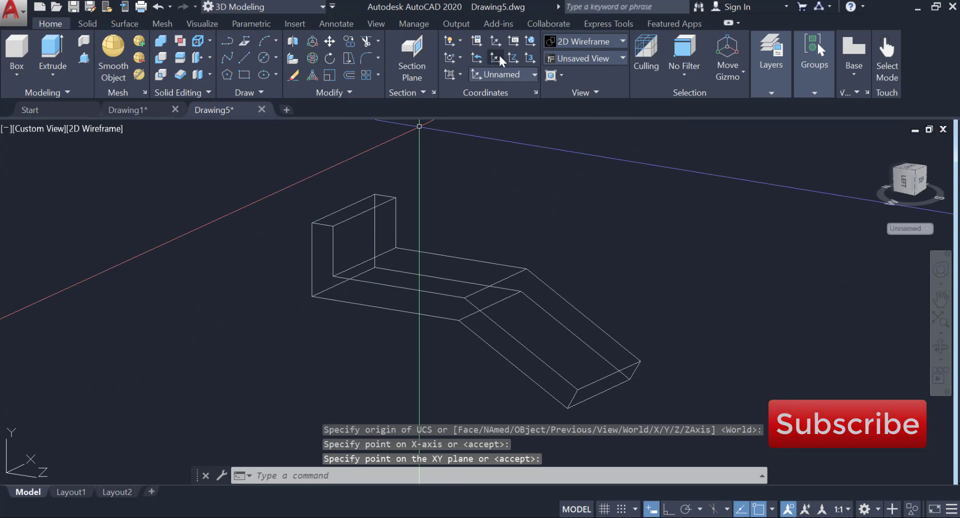
click(345, 75)
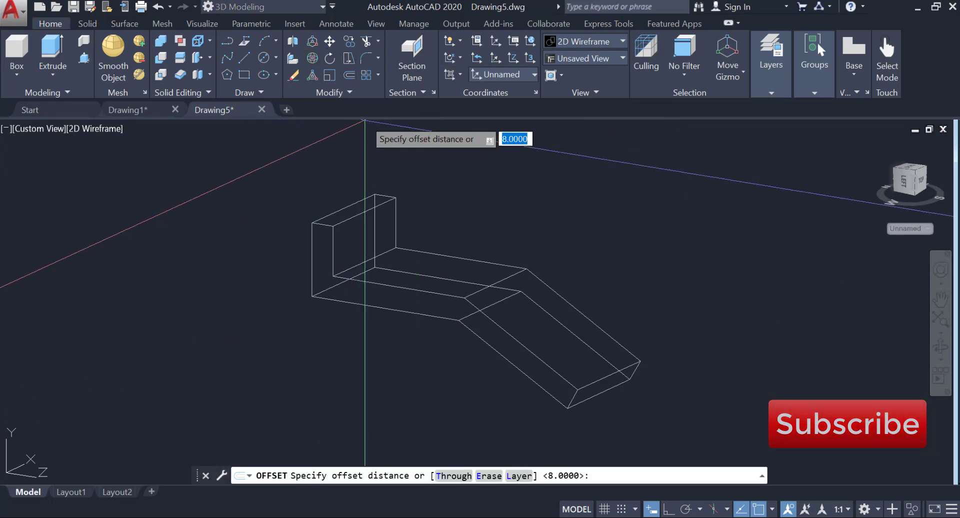
Offset the upright's top edge 10 units down into its face
text(10)
key(Return)
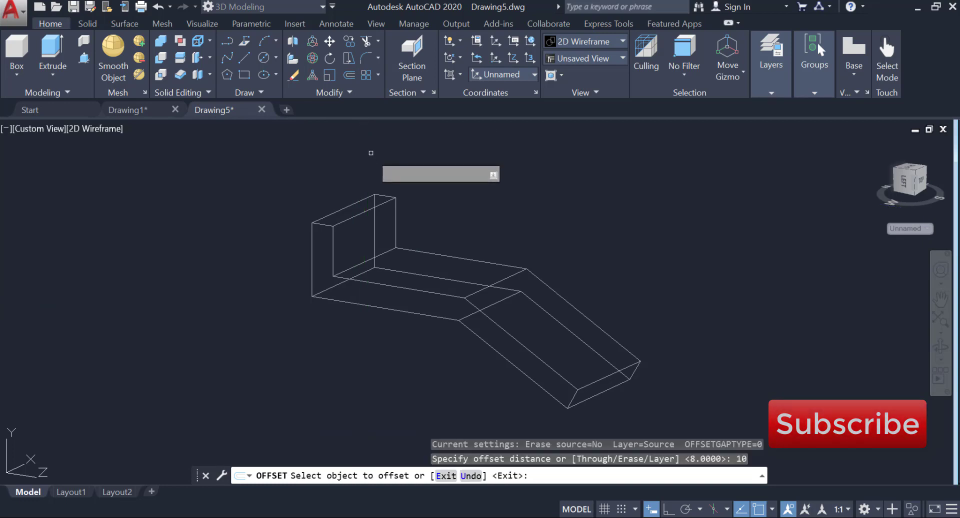
click(368, 208)
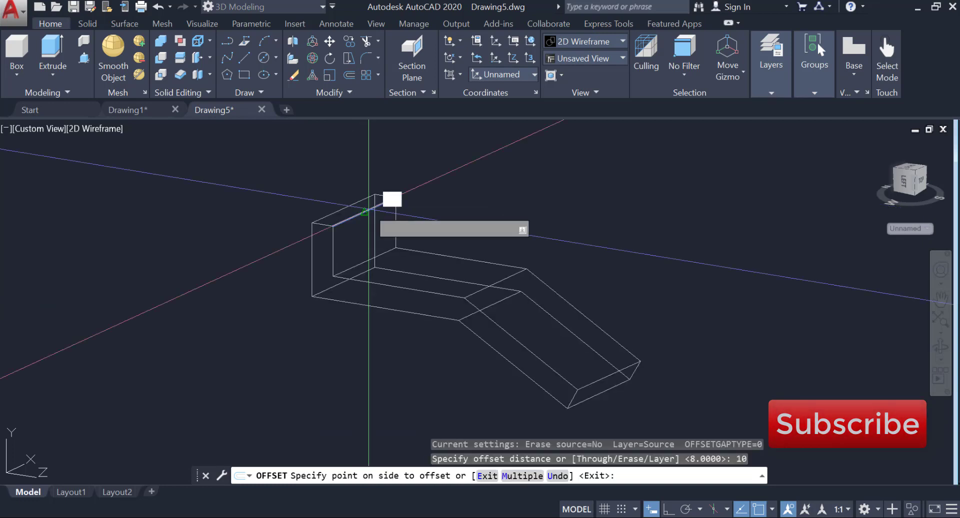
click(388, 232)
right_click(465, 161)
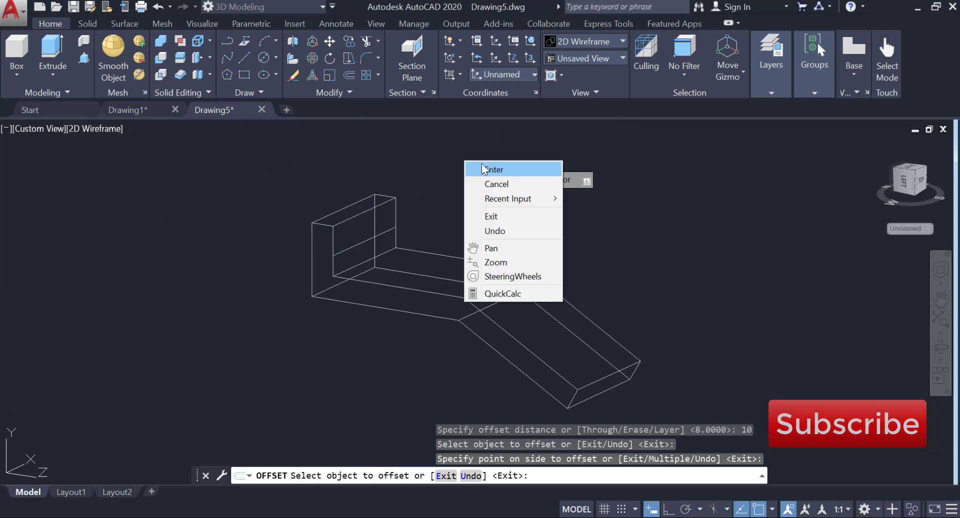
click(474, 170)
Draw a line from the upright's top corner to its lower inner corner
click(243, 59)
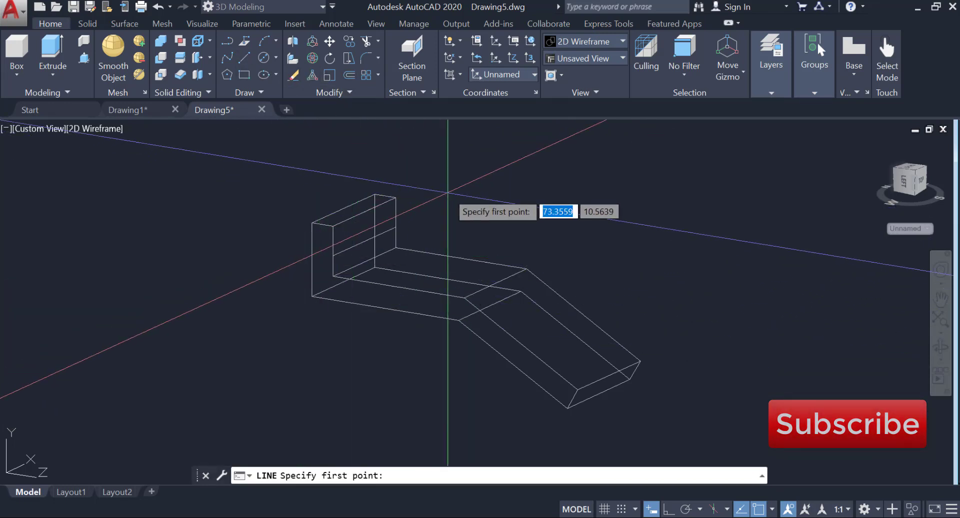
click(396, 197)
click(396, 247)
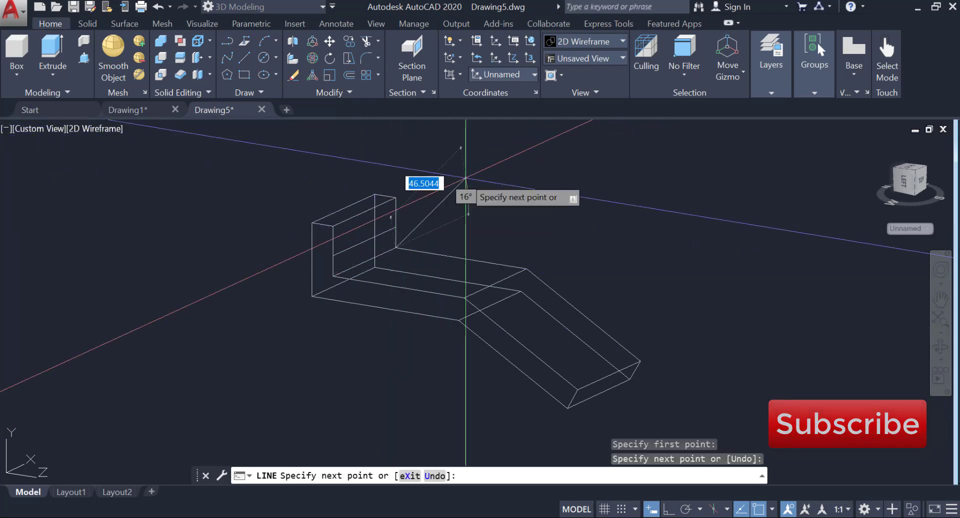
right_click(466, 179)
click(482, 188)
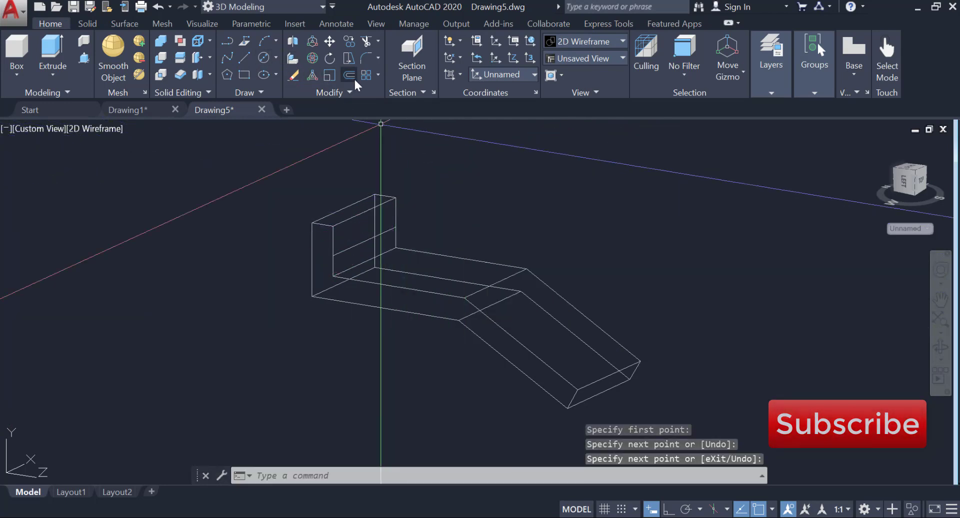
click(354, 78)
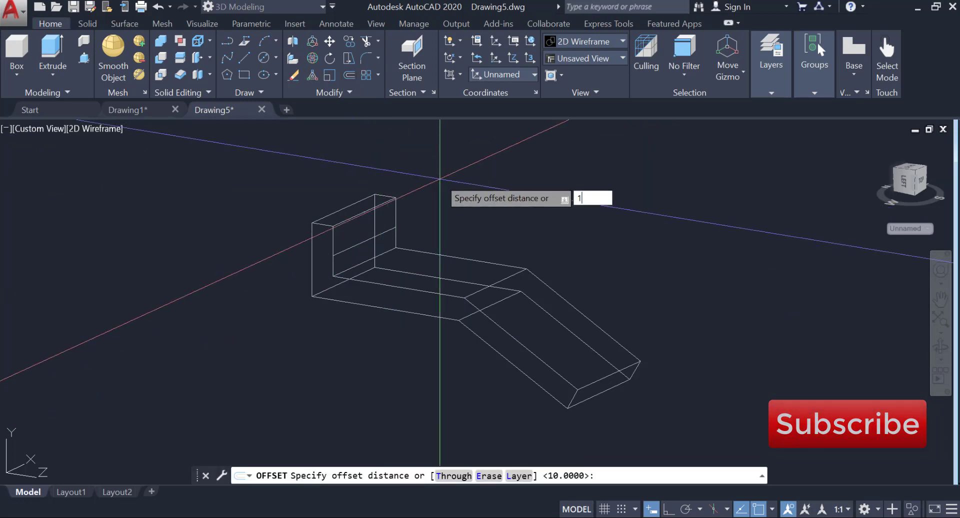
Offset the upright's vertical edge 14 units into its face
text(14)
key(Return)
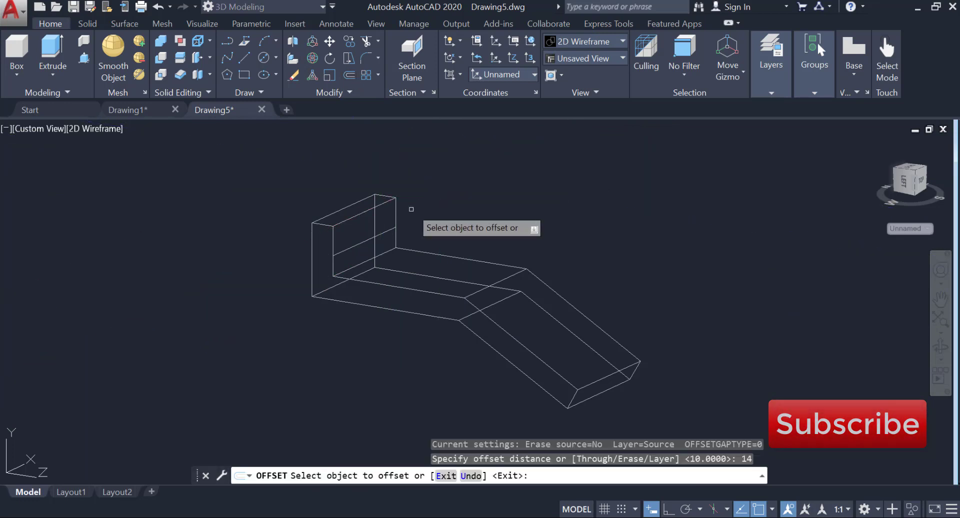
click(395, 215)
click(378, 226)
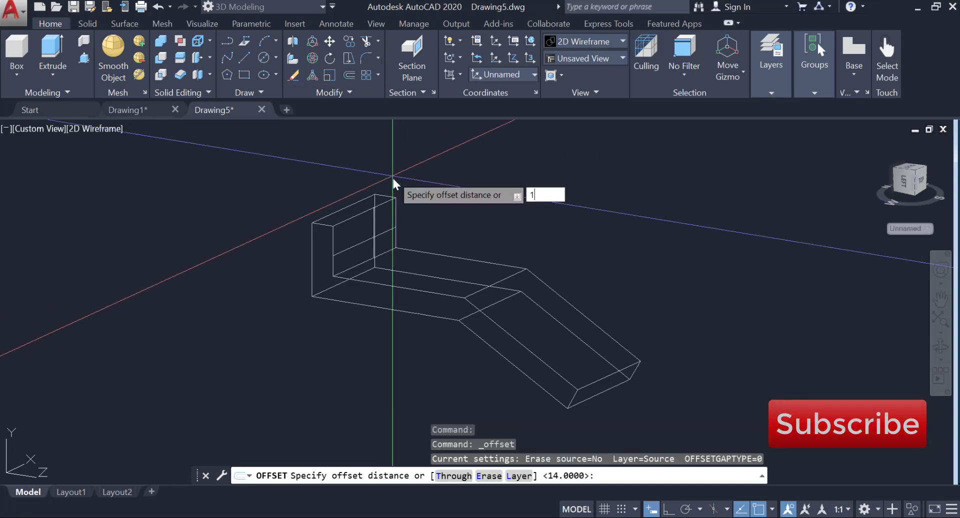
Offset the new vertical line a further 12 units to the left and return to home view
text(2)
key(Return)
click(381, 207)
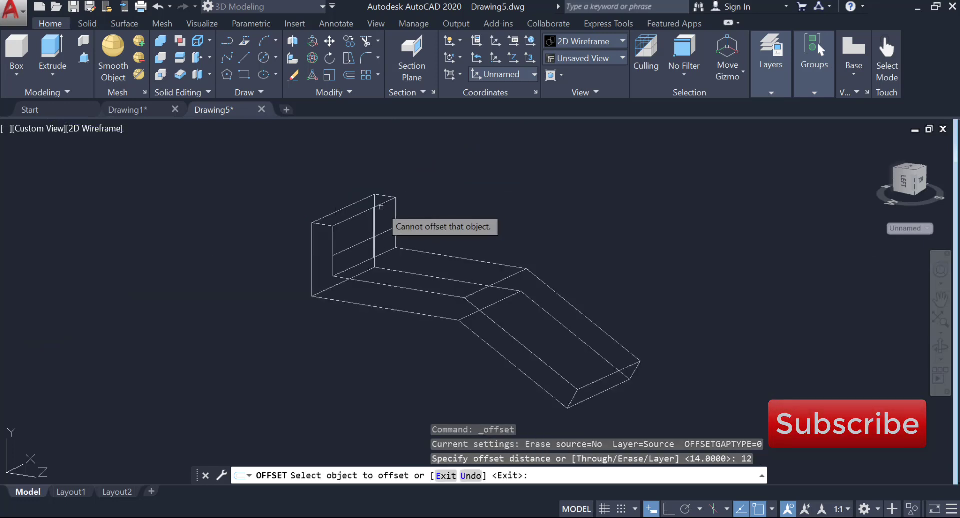
click(375, 221)
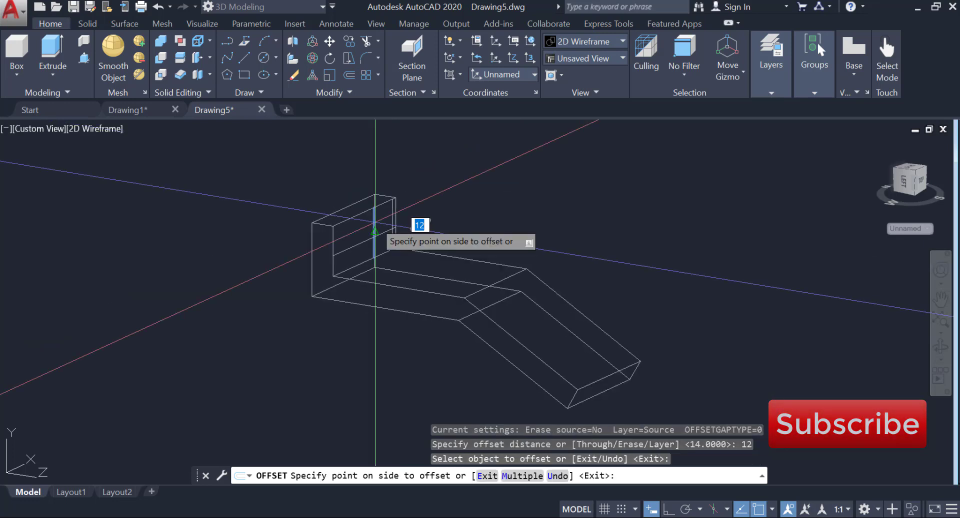
click(351, 234)
right_click(493, 174)
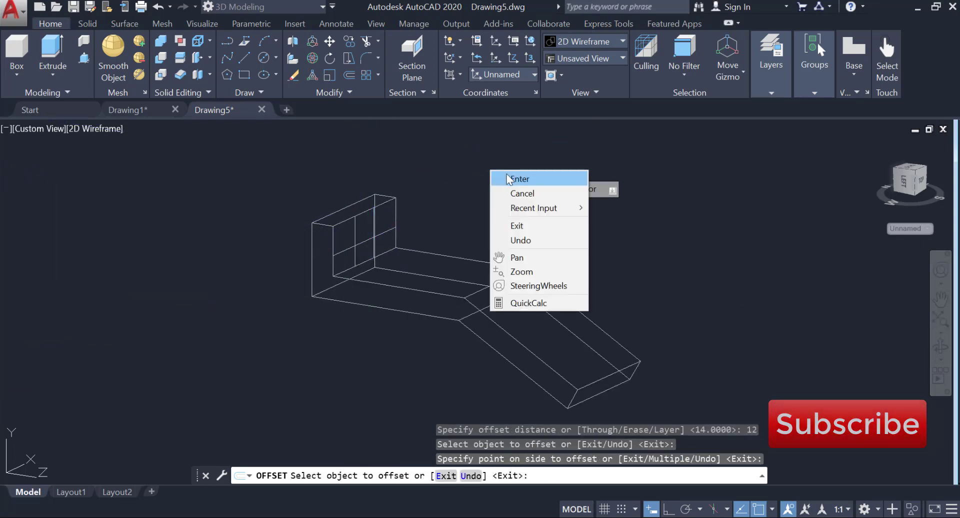
click(505, 180)
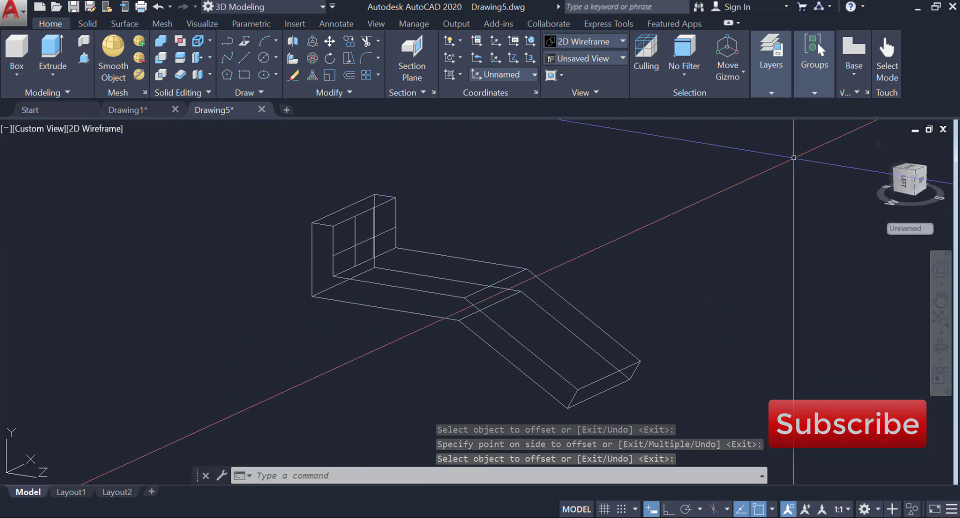
click(878, 145)
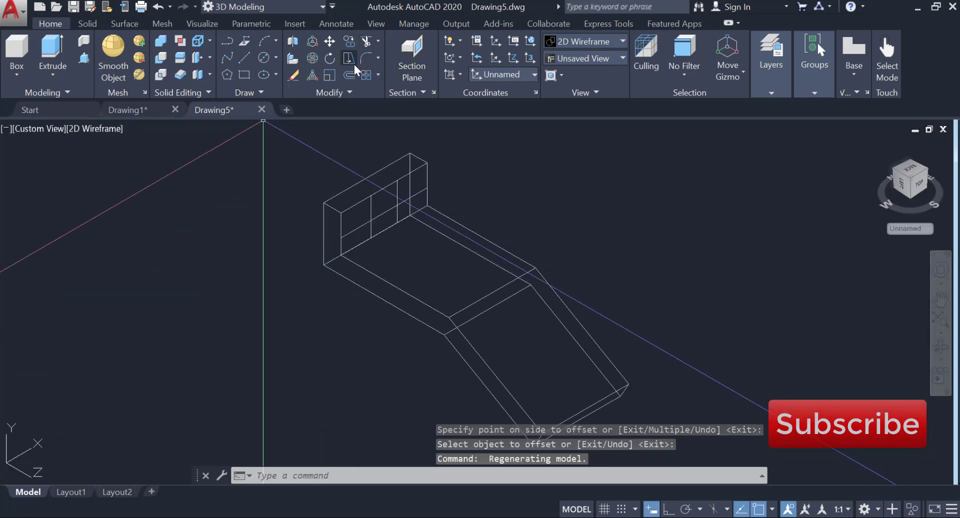
click(369, 41)
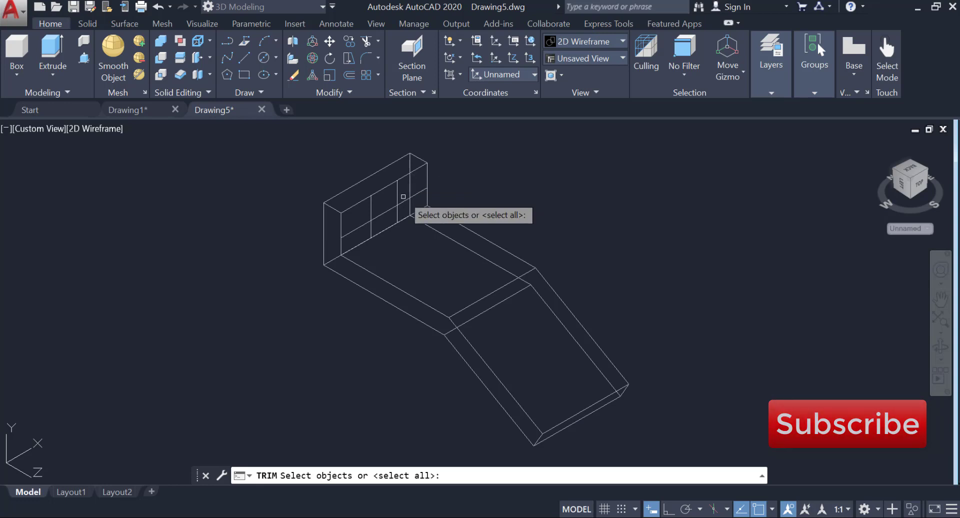
Run Trim with the upright's long edge, then the two vertical lines, as cutting edges
click(403, 200)
key(Return)
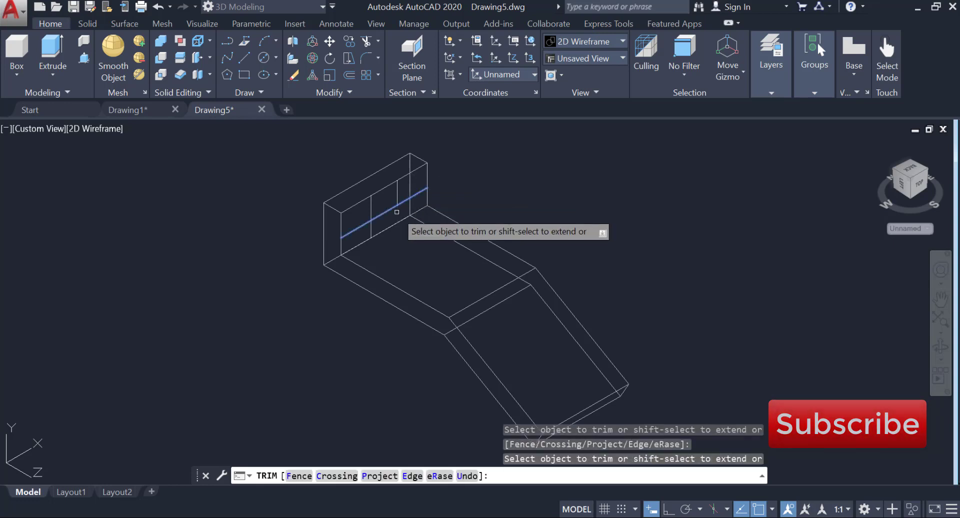
right_click(371, 232)
click(390, 242)
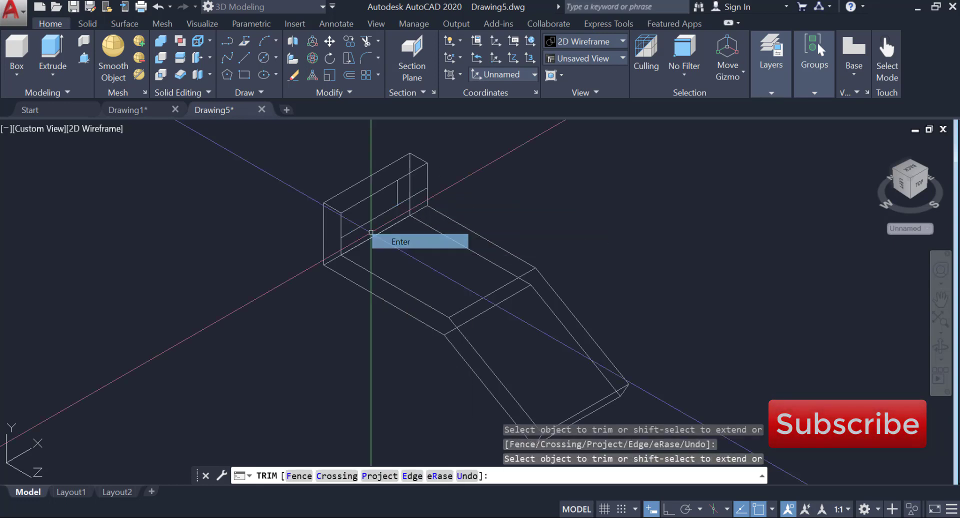
click(349, 74)
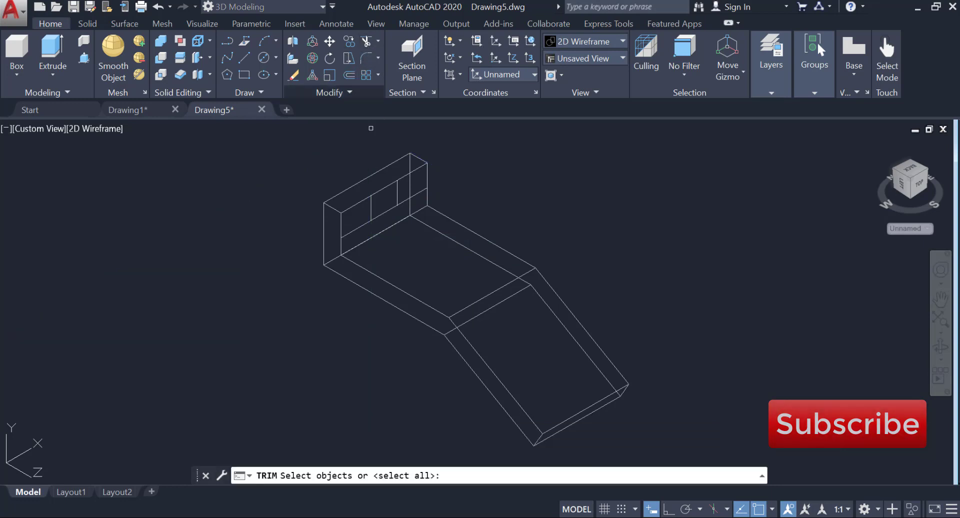
click(372, 207)
click(398, 196)
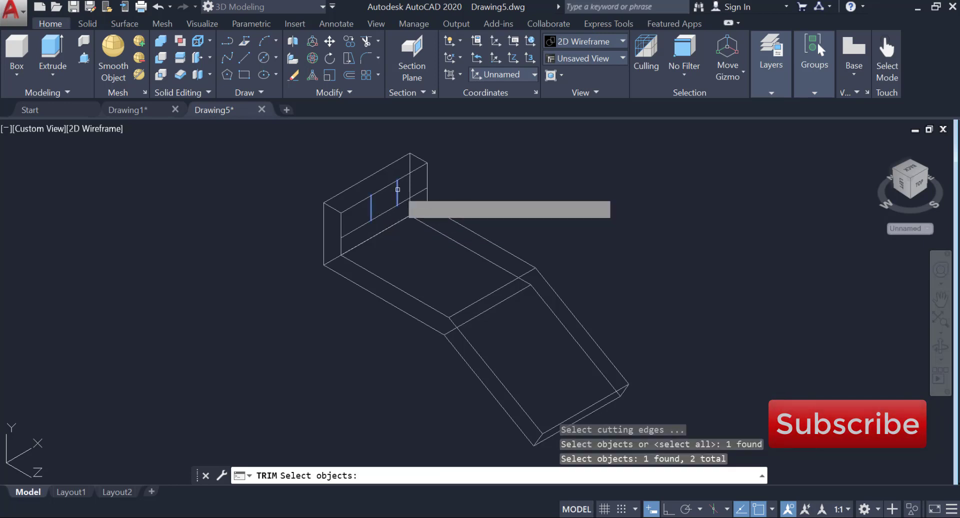
key(Return)
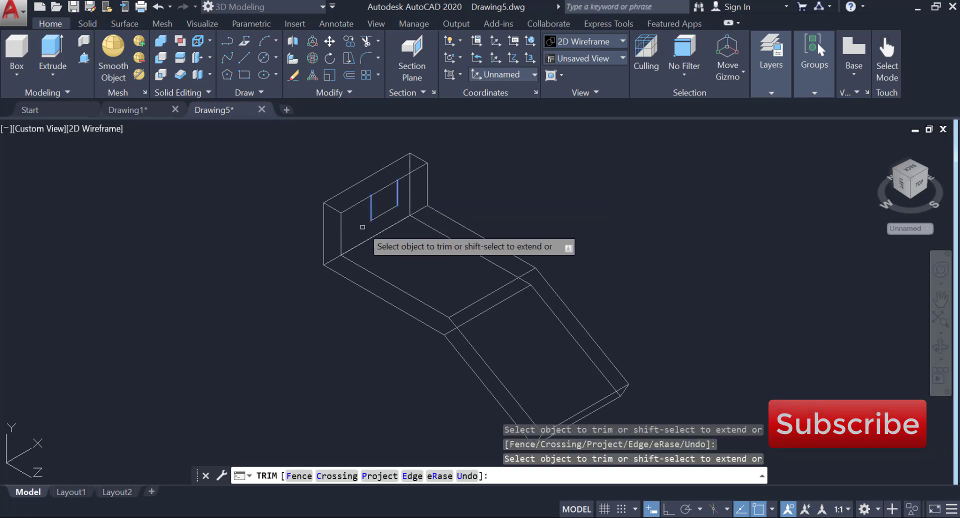
right_click(363, 227)
click(382, 236)
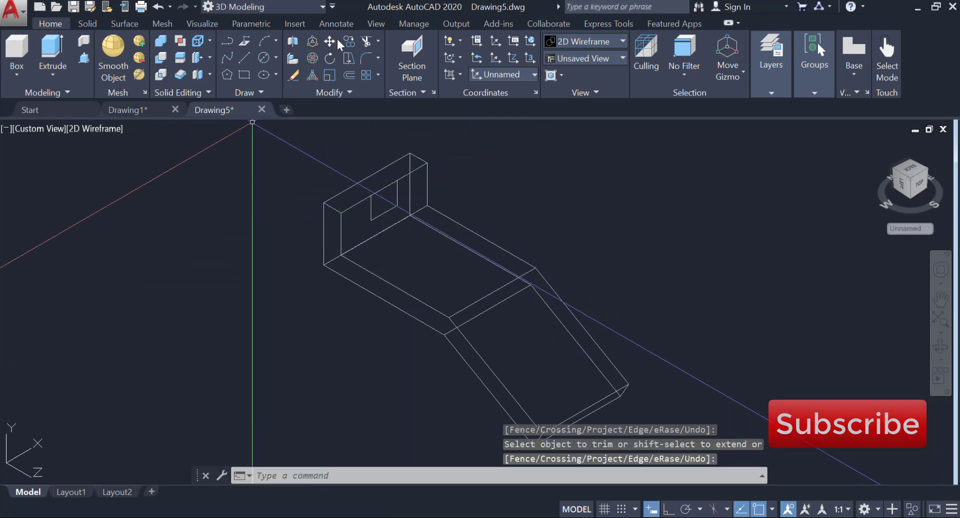
Trim the excess guide line segment outside the rectangle's two vertical edges
click(366, 41)
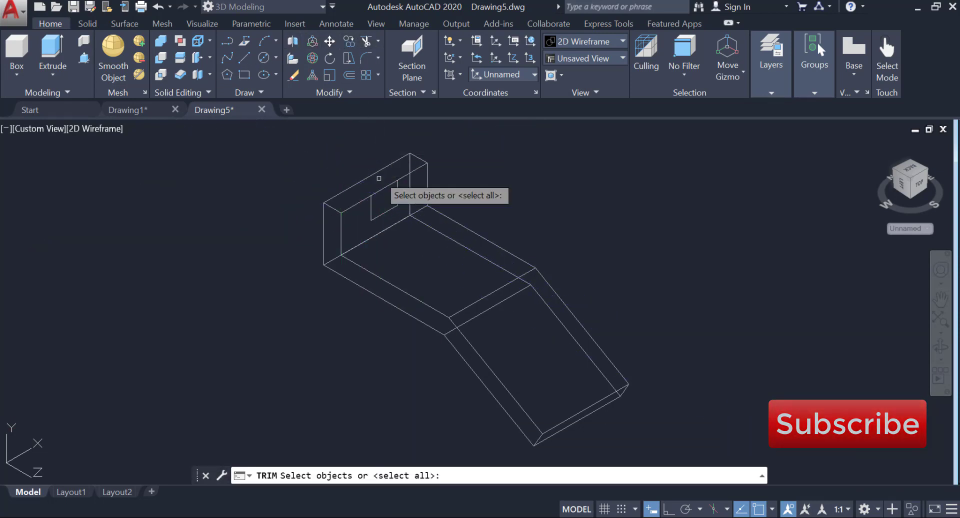
click(369, 206)
click(373, 204)
click(397, 194)
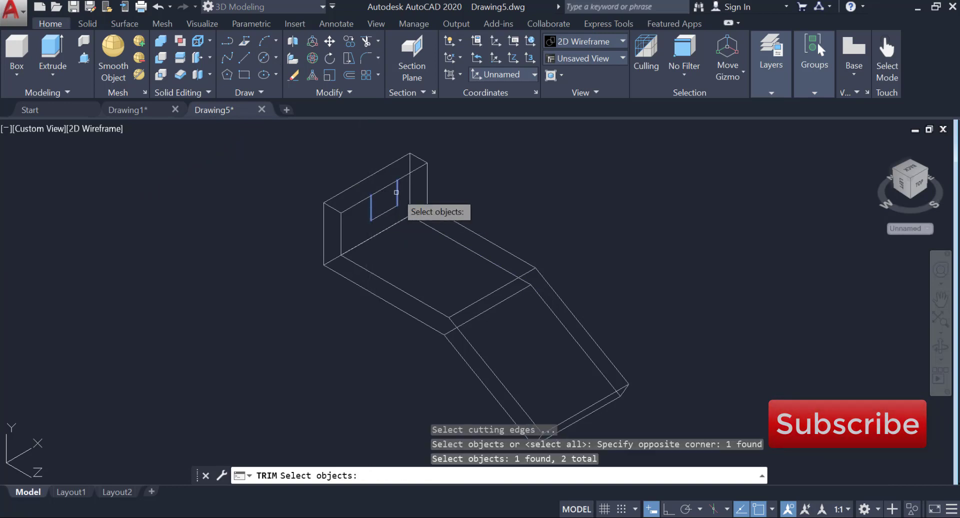
key(Return)
click(405, 179)
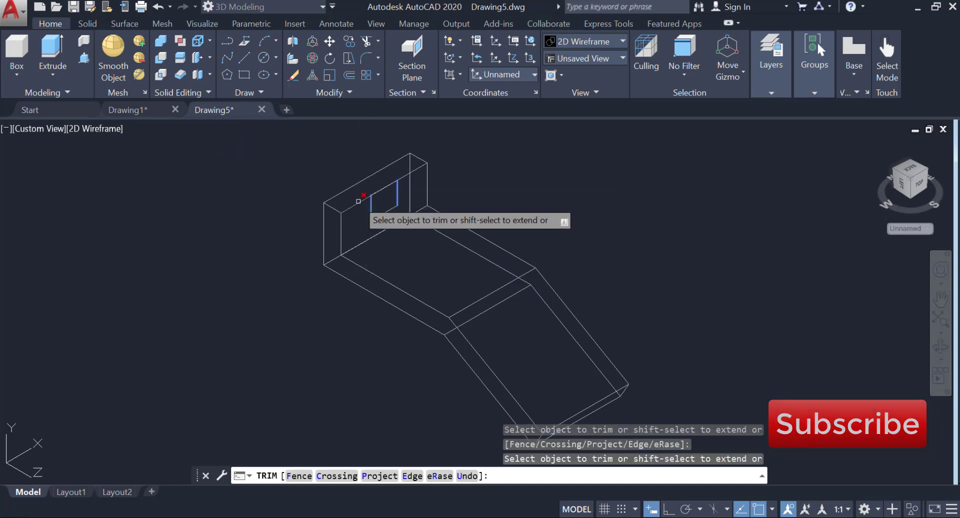
right_click(465, 149)
click(474, 157)
Join the rectangle's left, top, right and bottom edges into one closed polyline
click(345, 95)
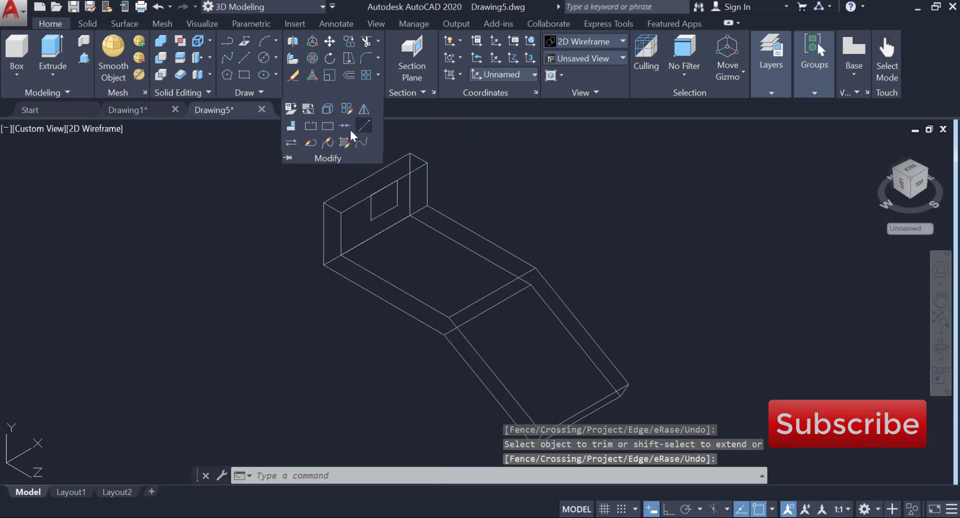
click(344, 125)
click(371, 207)
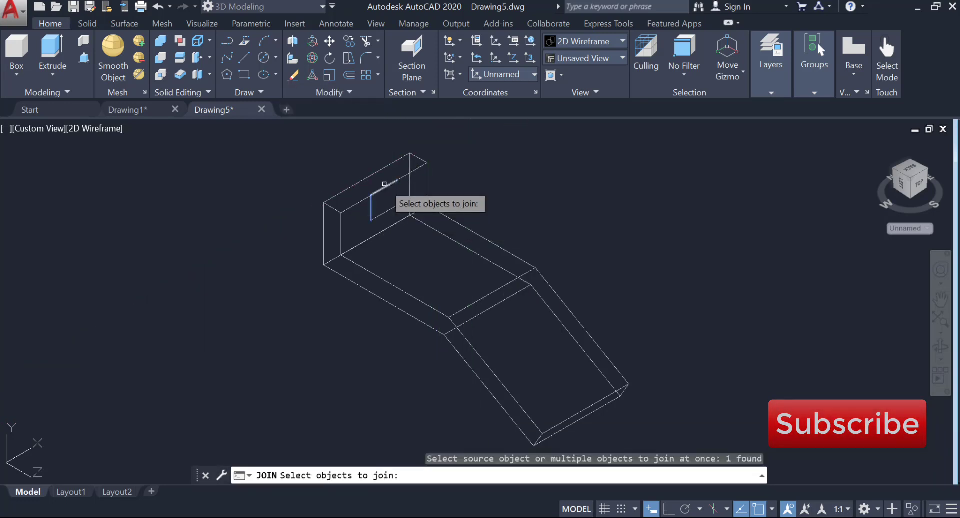
click(385, 185)
click(398, 196)
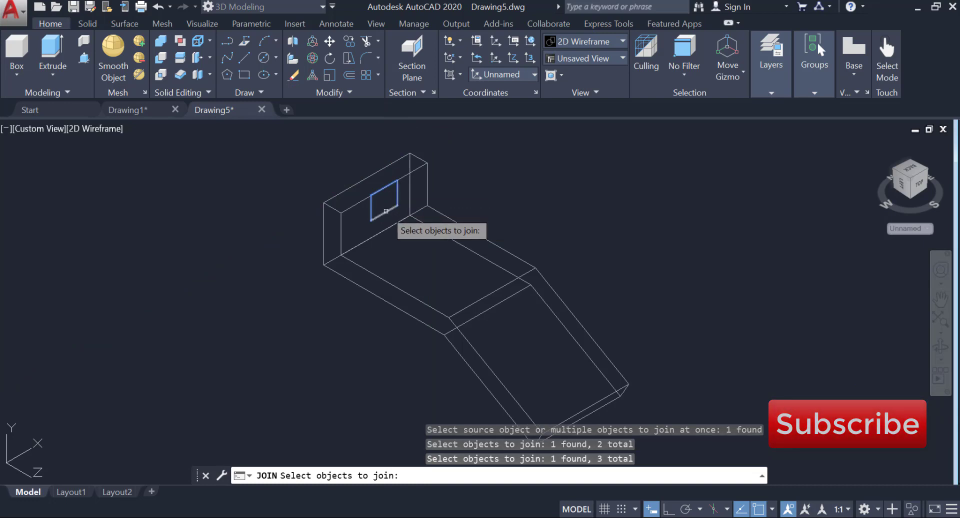
click(386, 211)
key(Return)
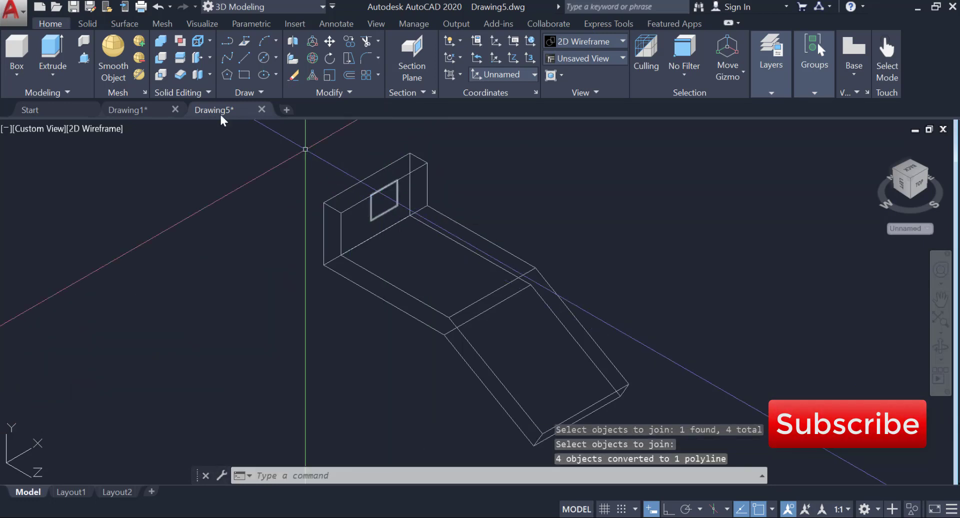
click(65, 59)
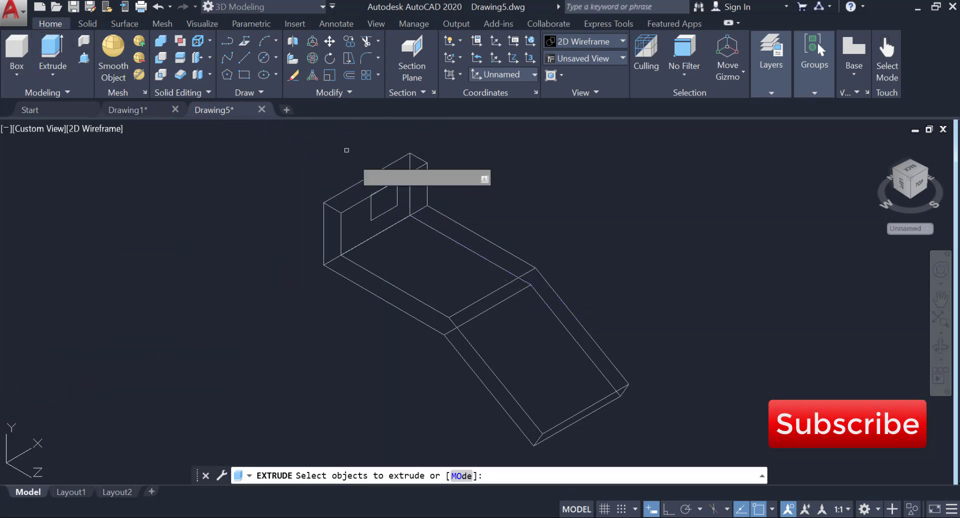
Extrude the small rectangle polyline at the default height into a box through the upright
click(372, 205)
right_click(372, 206)
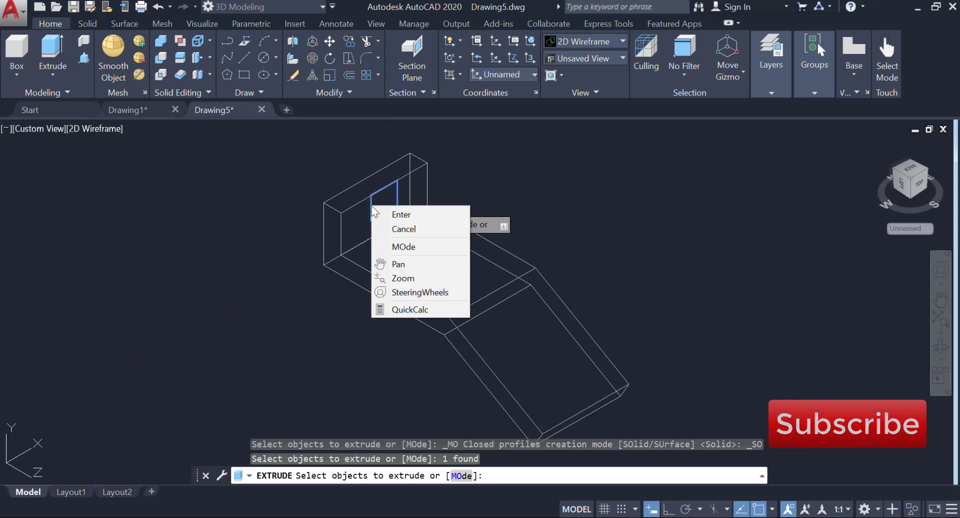
key(Escape)
right_click(370, 210)
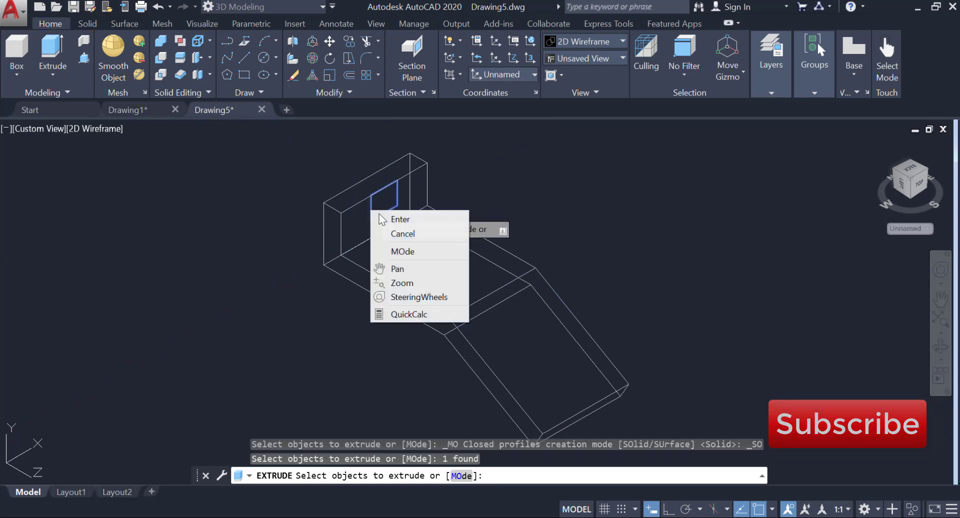
click(383, 216)
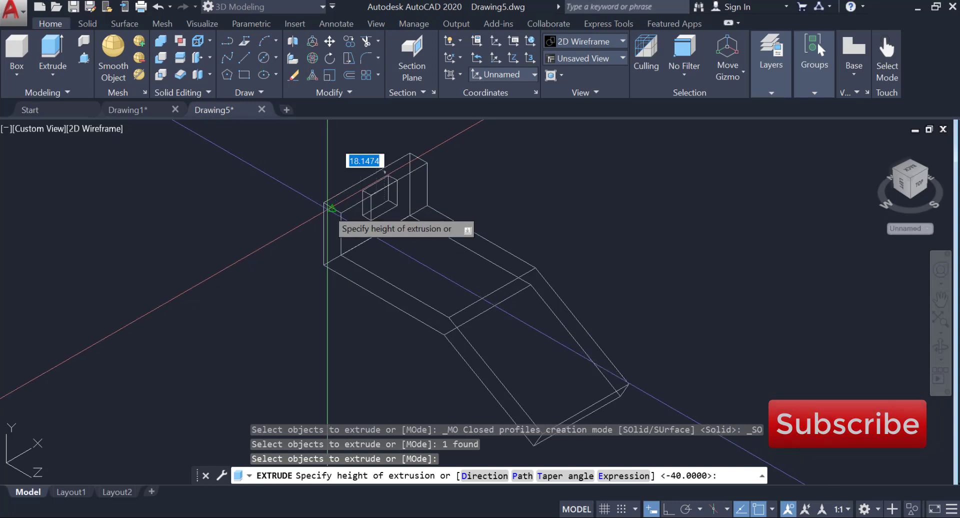
key(Return)
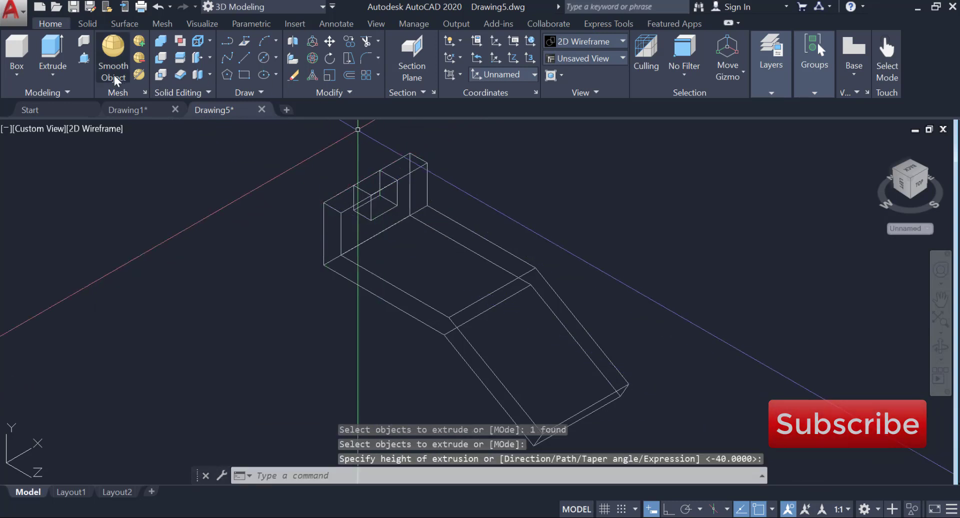
Subtract the box from the clip solid to notch the upright's top, then recentre the view
click(164, 58)
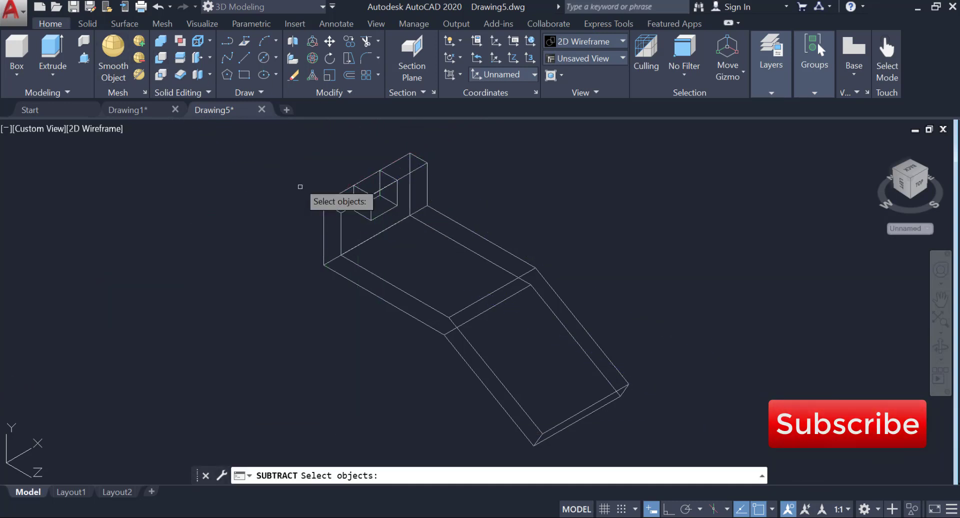
click(328, 210)
key(Return)
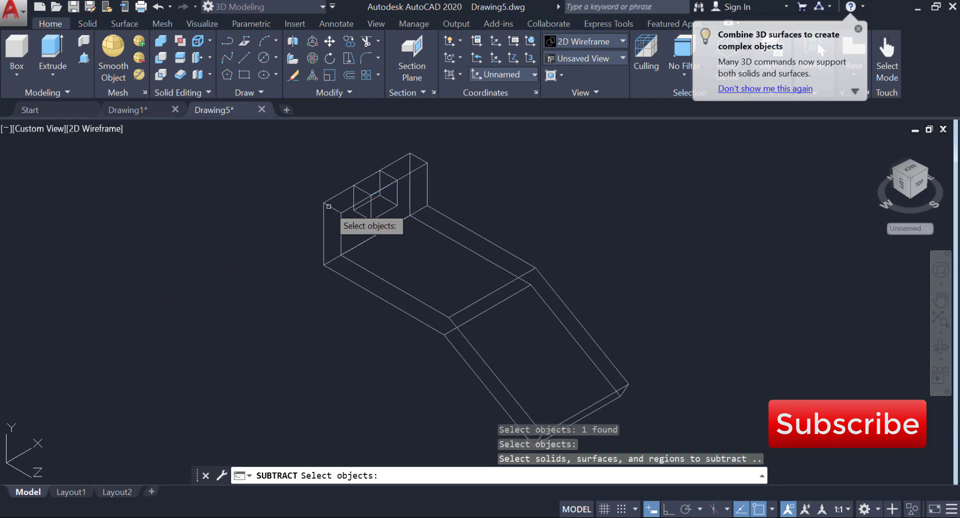
click(364, 191)
key(Return)
scroll(479, 187, down, 3)
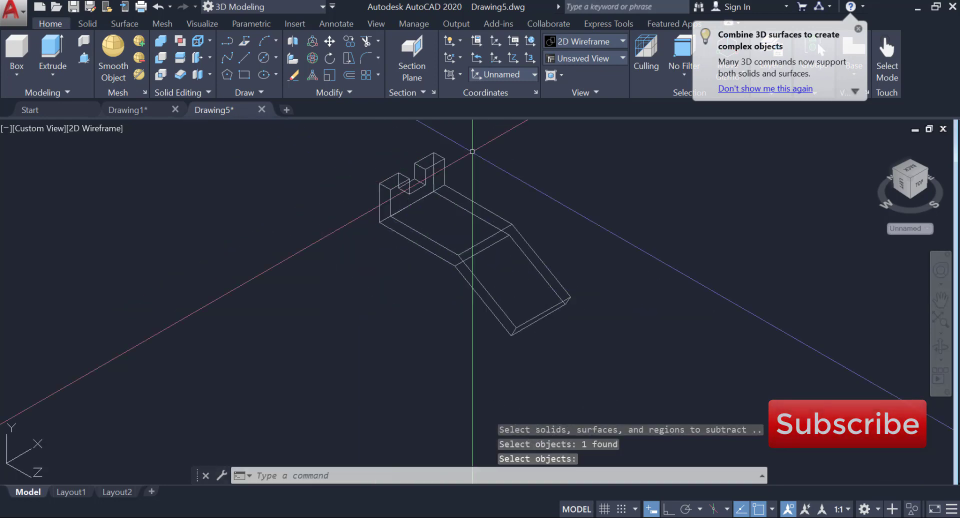
scroll(445, 210, up, 5)
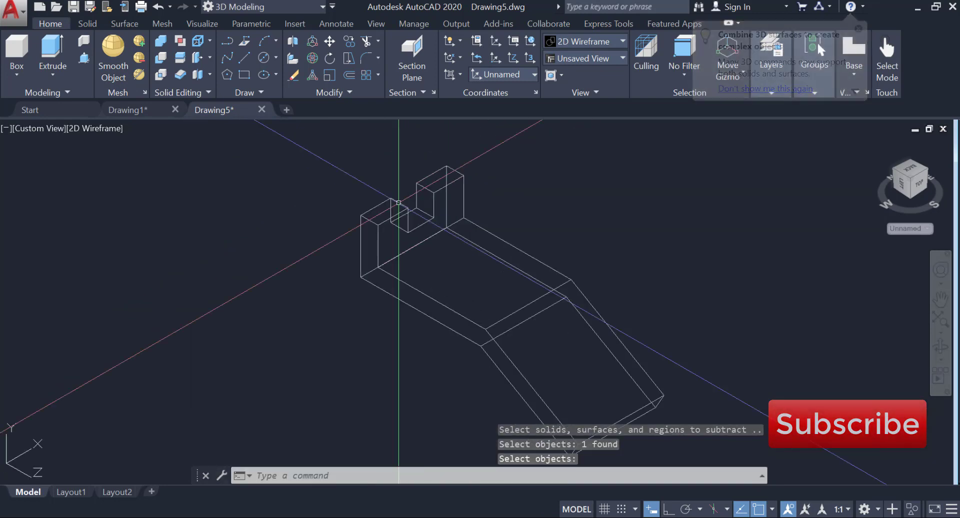
middle_drag(399, 194, 409, 216)
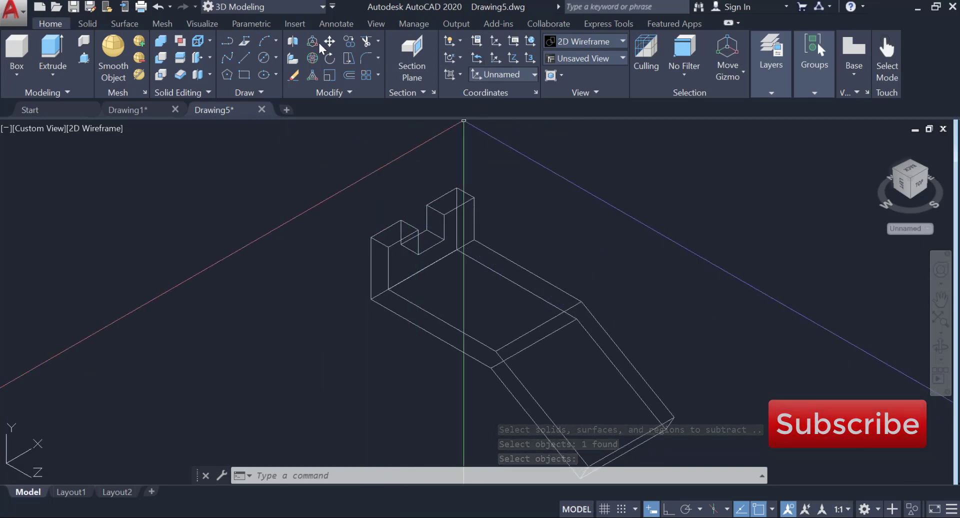
Set a three-point UCS on the clip's flat base, checking it from Top and Home views
click(495, 42)
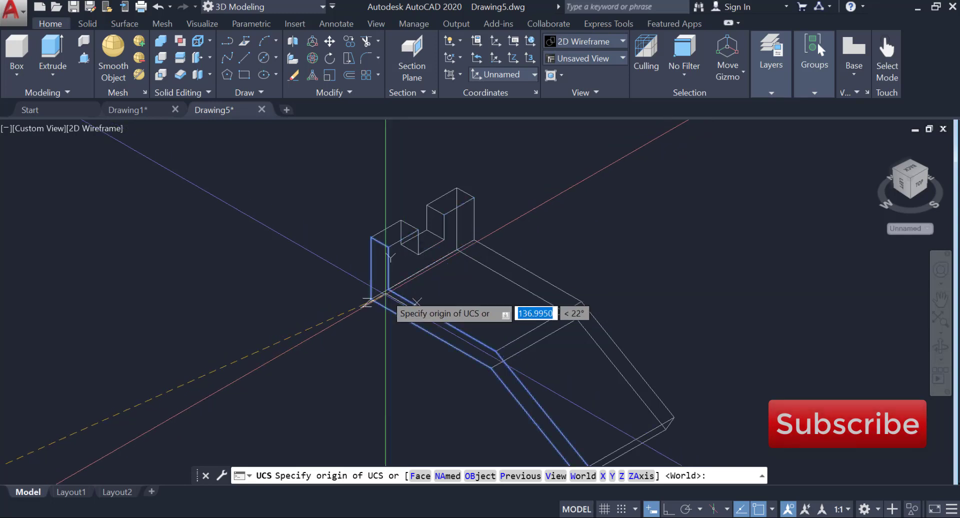
click(496, 352)
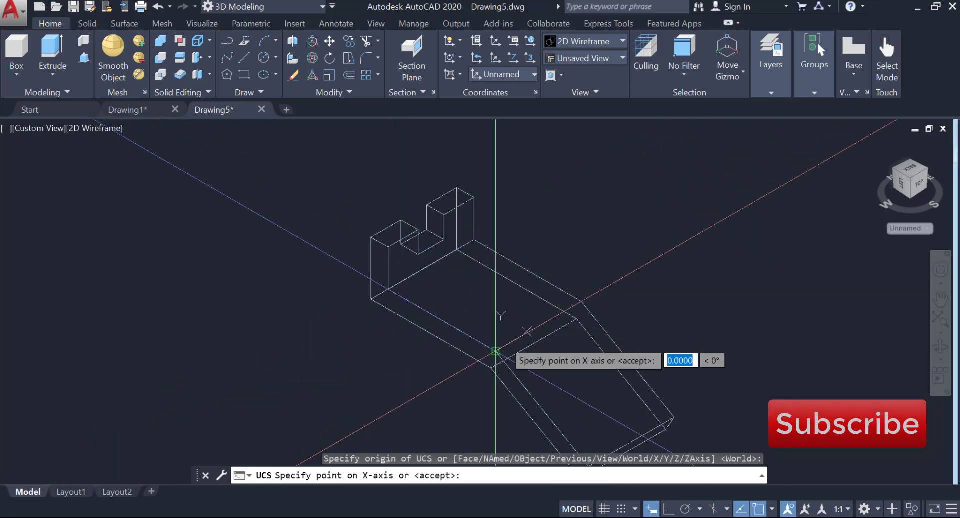
click(582, 302)
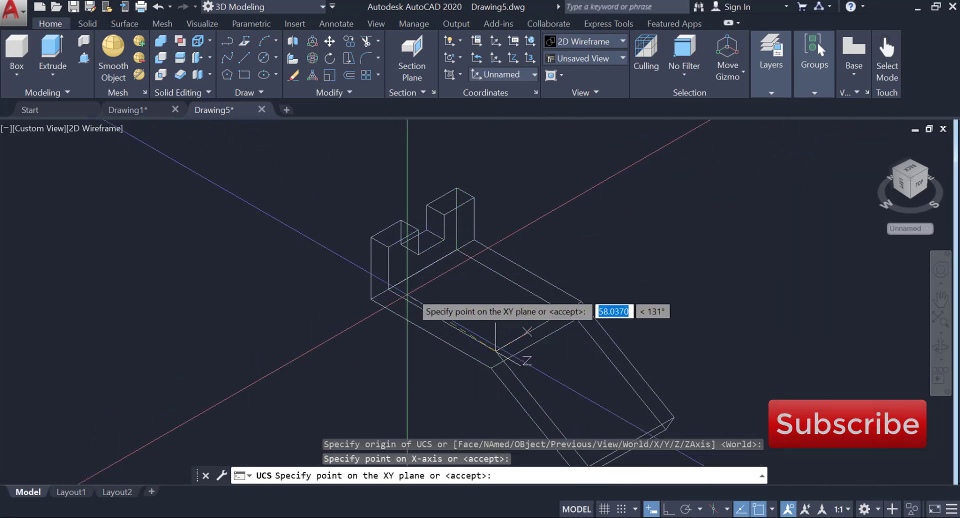
click(621, 230)
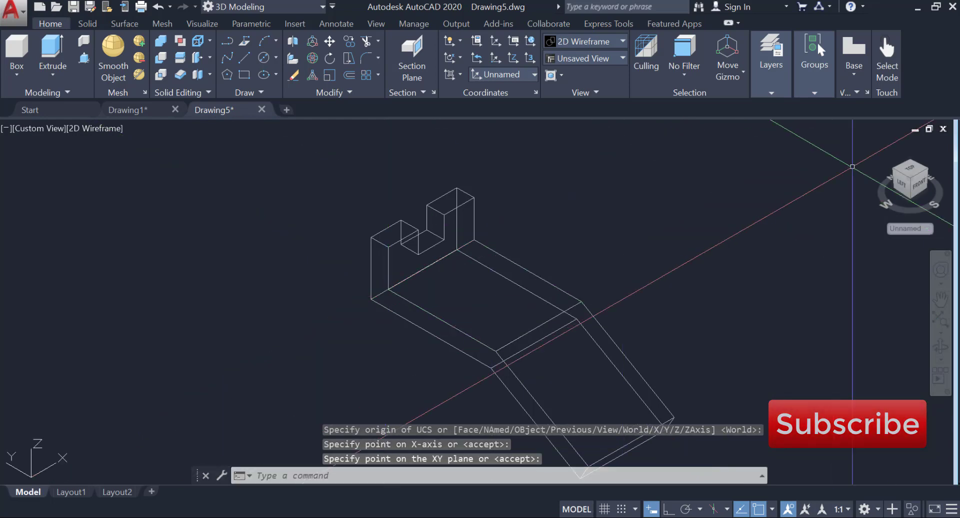
click(914, 171)
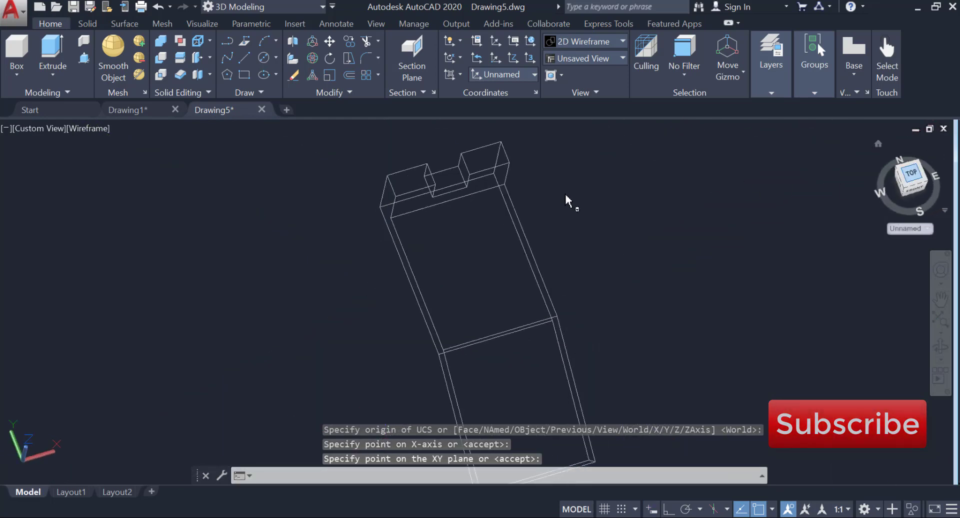
click(878, 144)
click(244, 58)
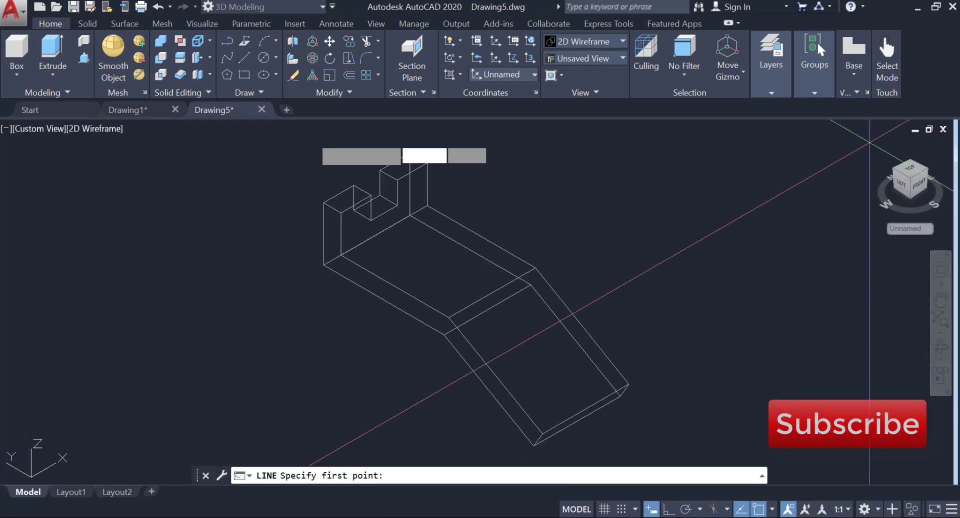
Complete the earlier line from the base corner to its second point
click(341, 255)
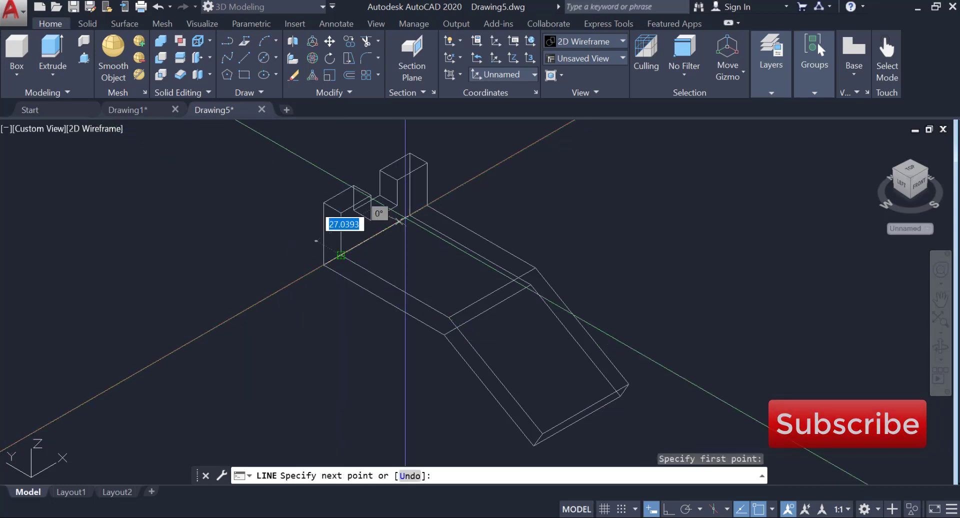
click(427, 205)
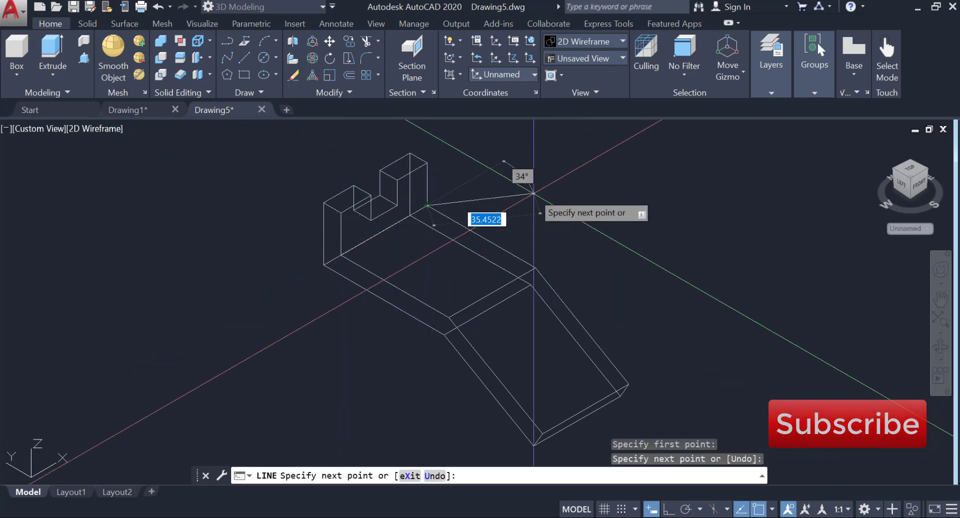
key(Return)
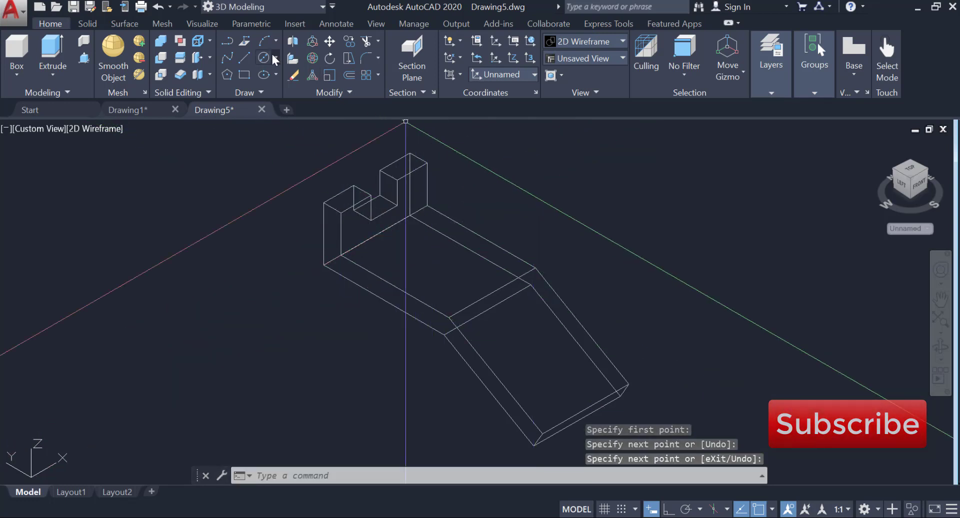
Draw a guide line across the base between opposite edge midpoints, then return to the home view
click(246, 57)
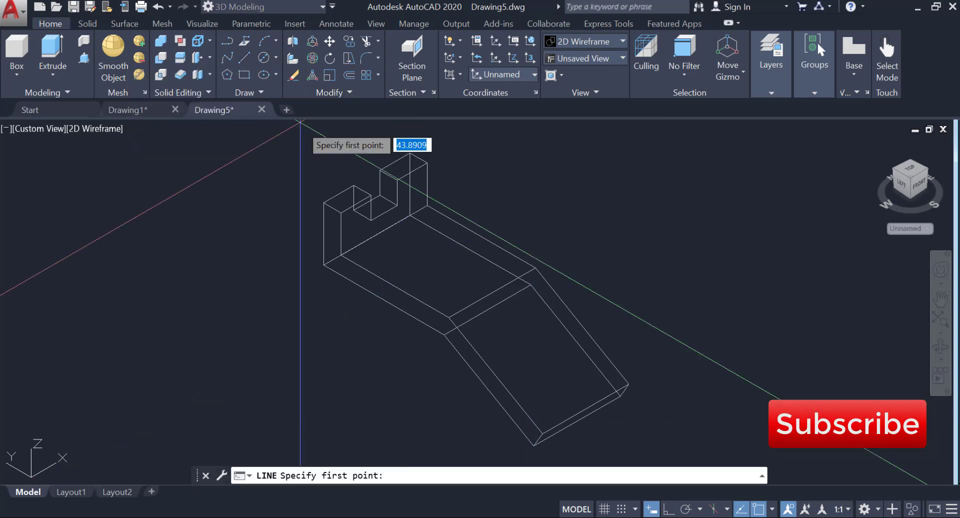
click(384, 231)
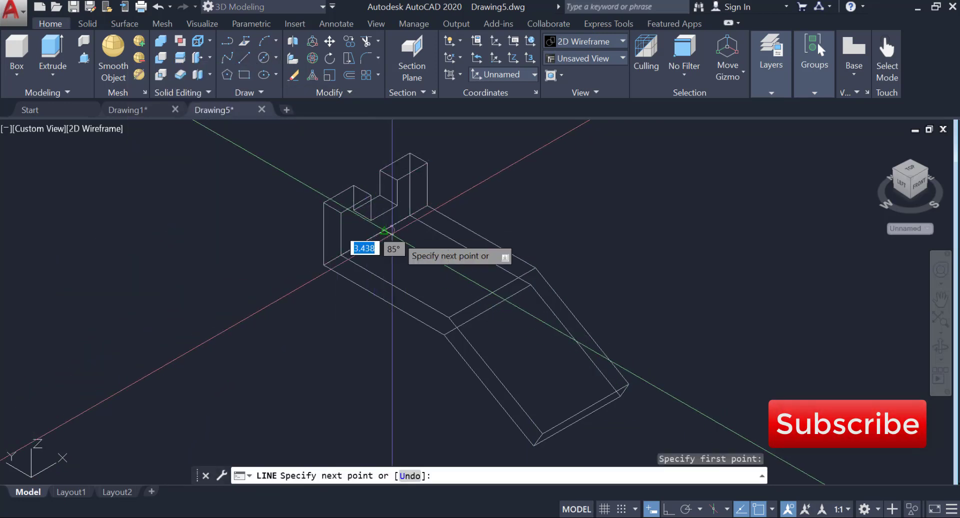
click(493, 292)
right_click(555, 195)
click(572, 196)
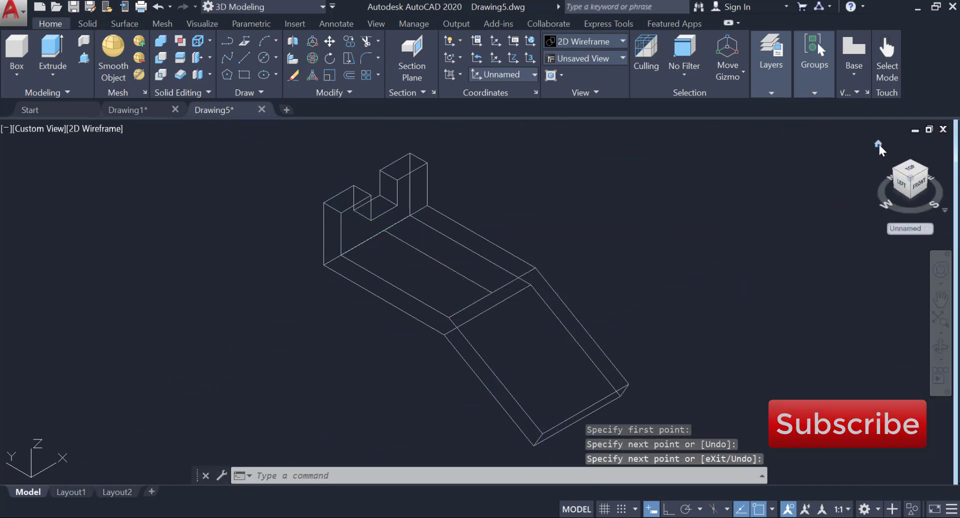
click(879, 145)
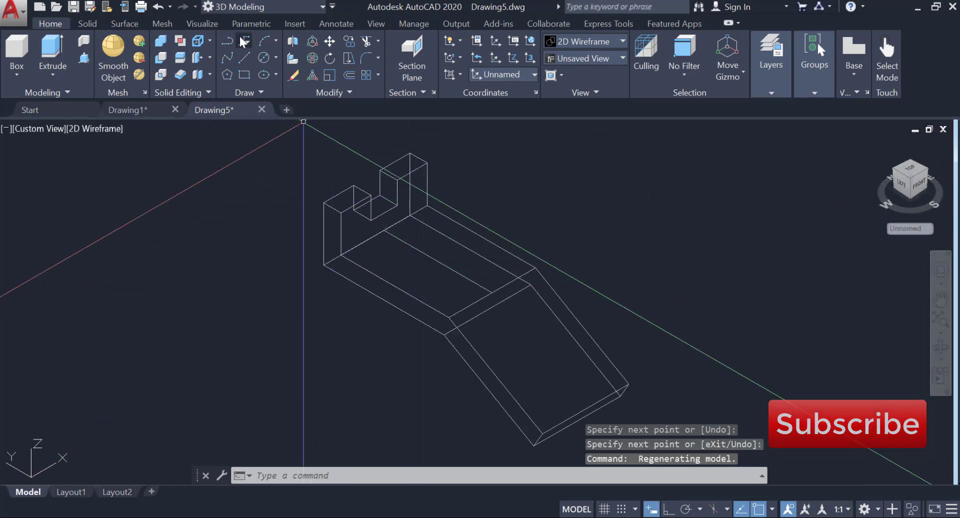
click(347, 75)
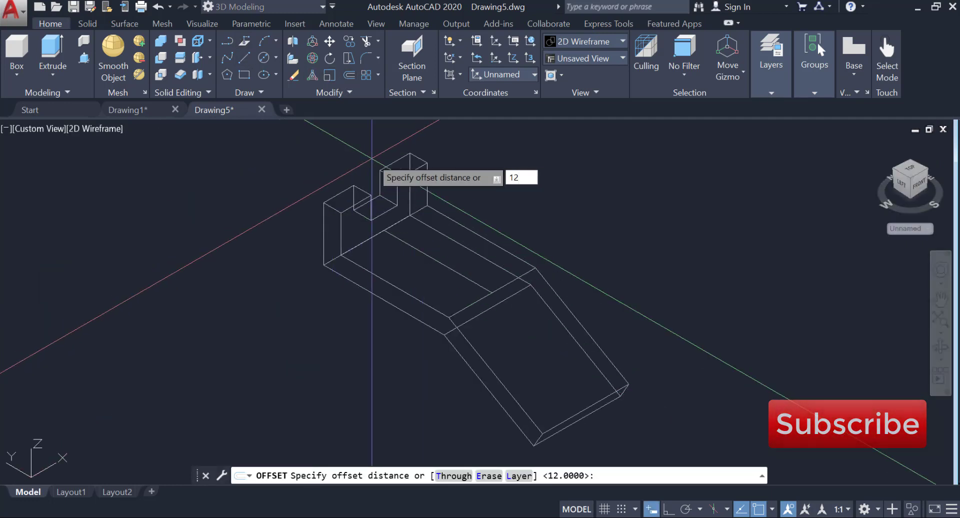
Offset the base edge beside the upright by 12 to add the first guide line
key(Return)
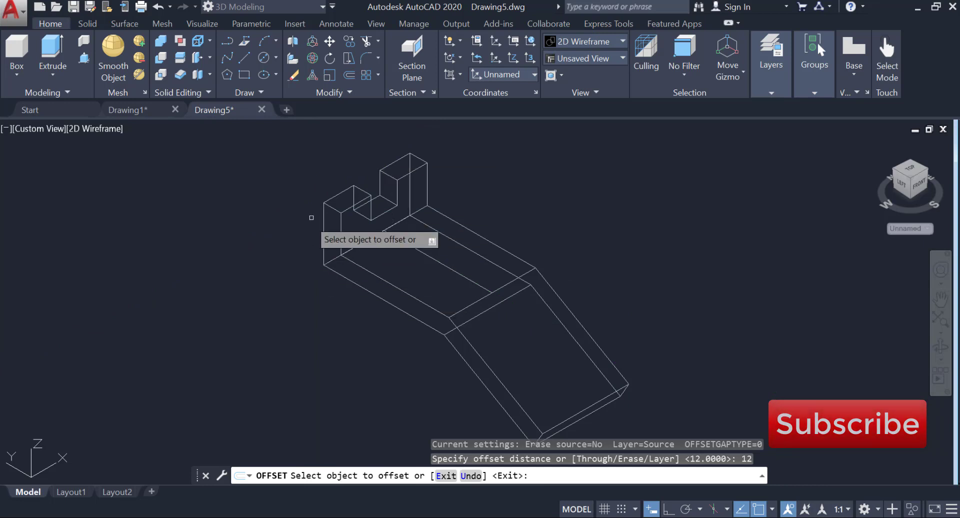
click(381, 233)
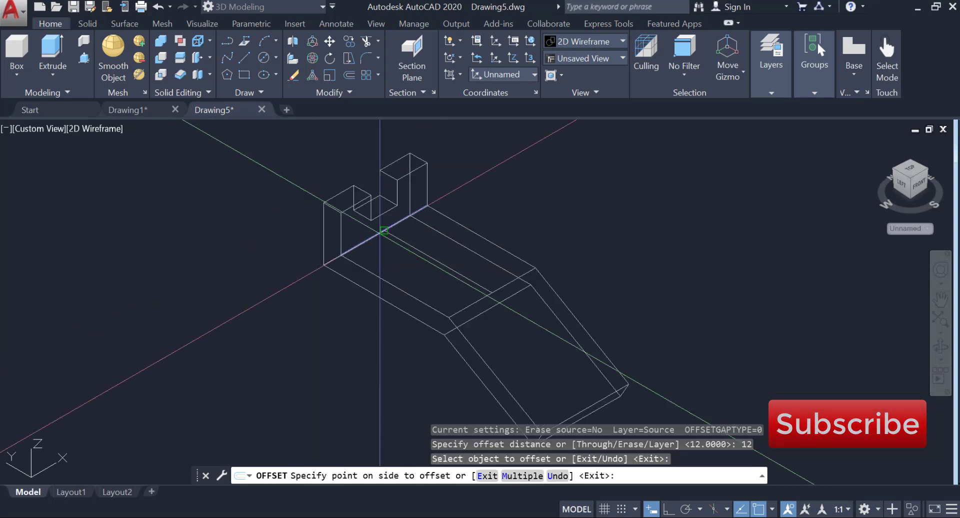
right_click(383, 231)
click(499, 117)
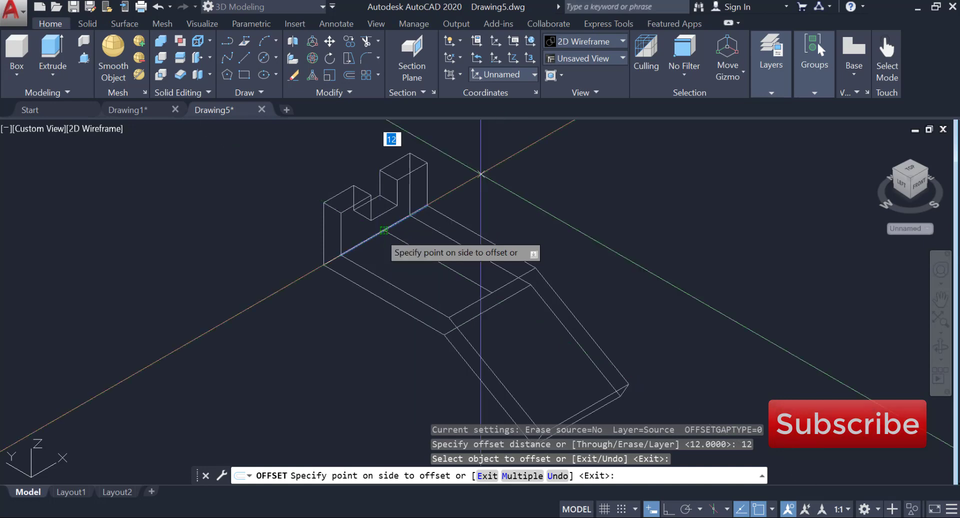
click(468, 255)
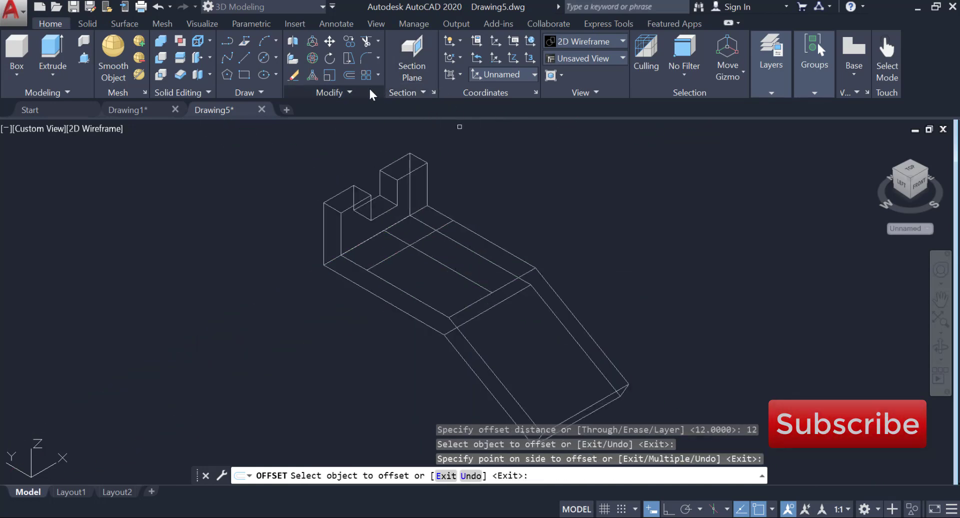
Offset the new guide line 18 units further along the base
click(348, 77)
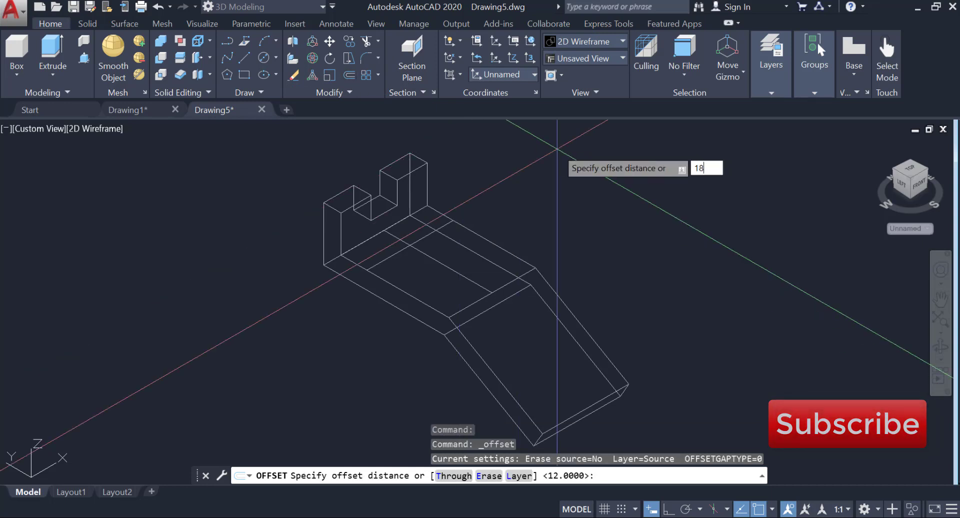
key(Return)
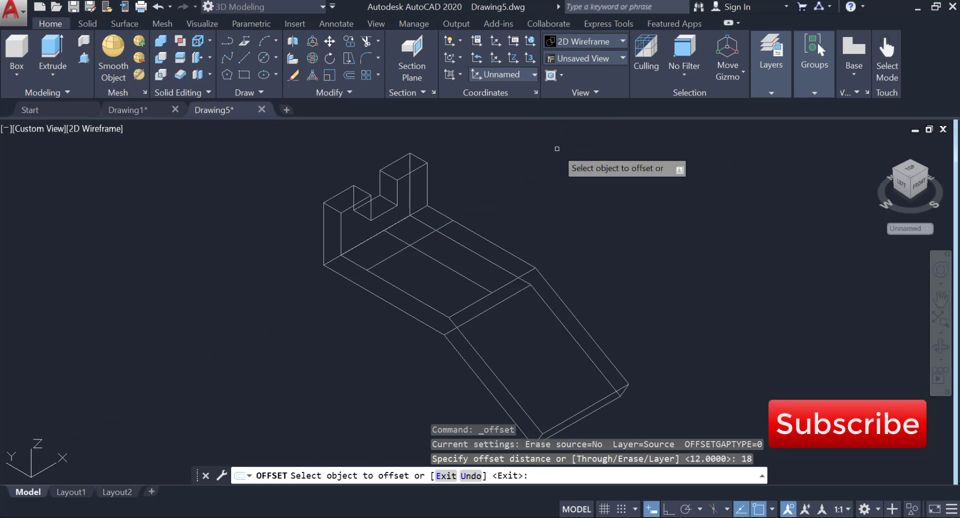
click(426, 238)
click(473, 257)
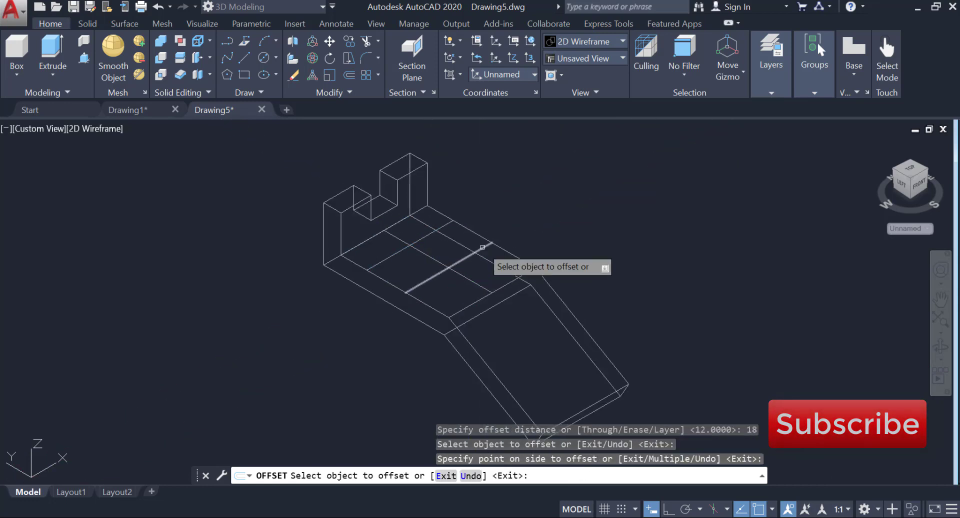
key(Return)
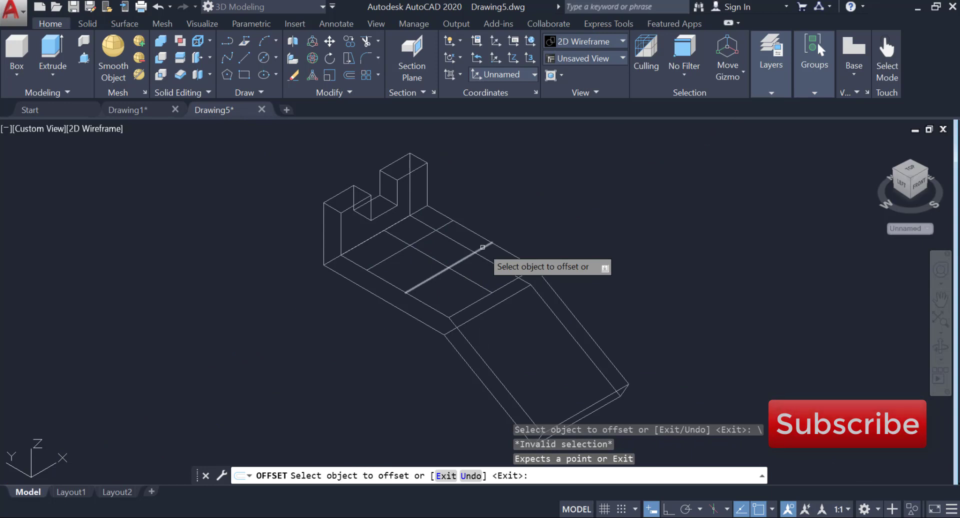
key(Escape)
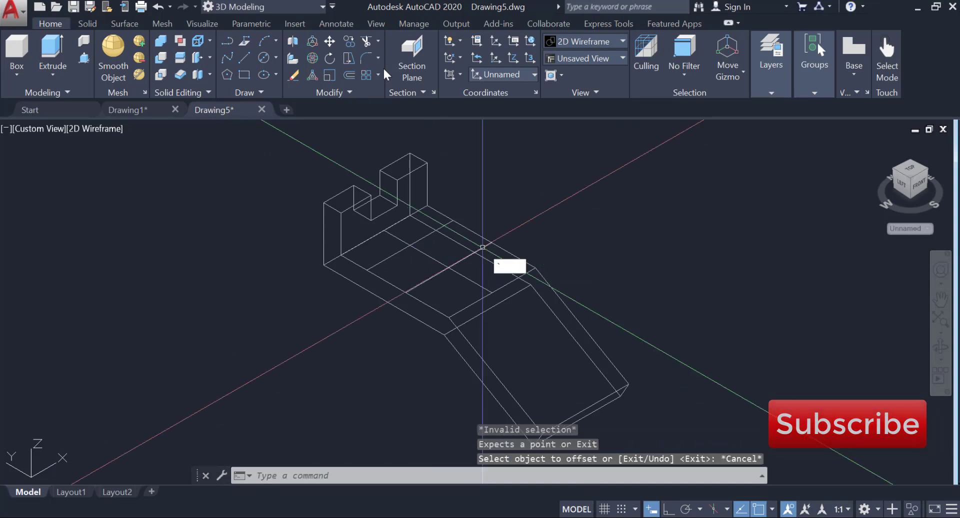
key(Escape)
key(Escape)
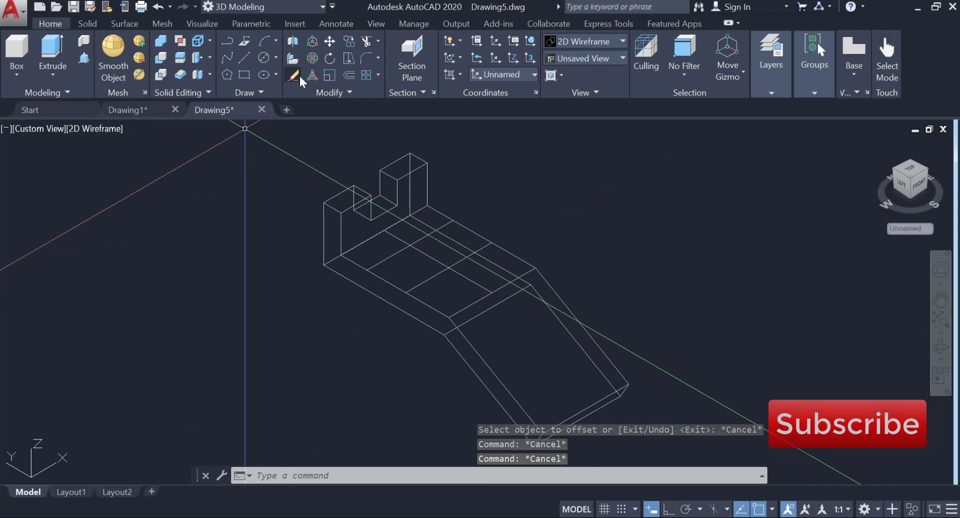
Add two lengthwise guide lines offset 10 units, then view the base from the top
click(346, 76)
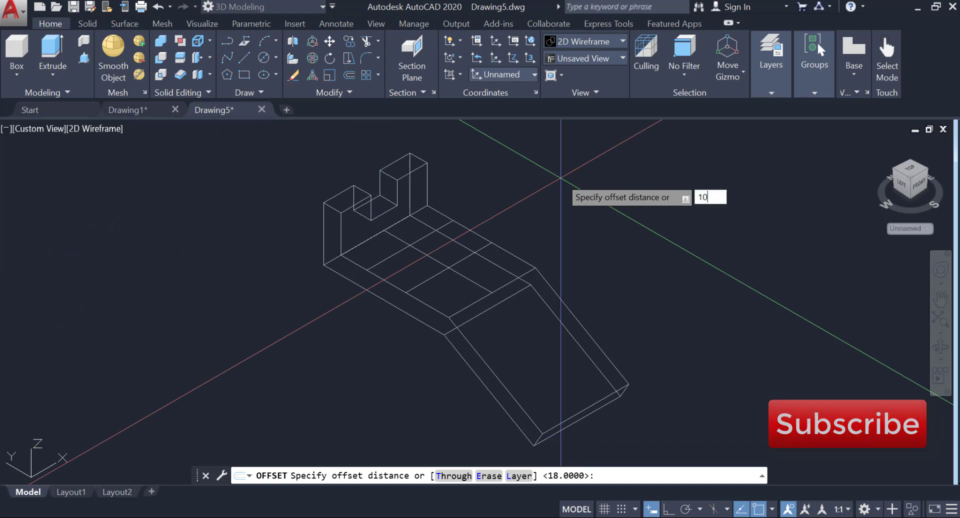
key(Return)
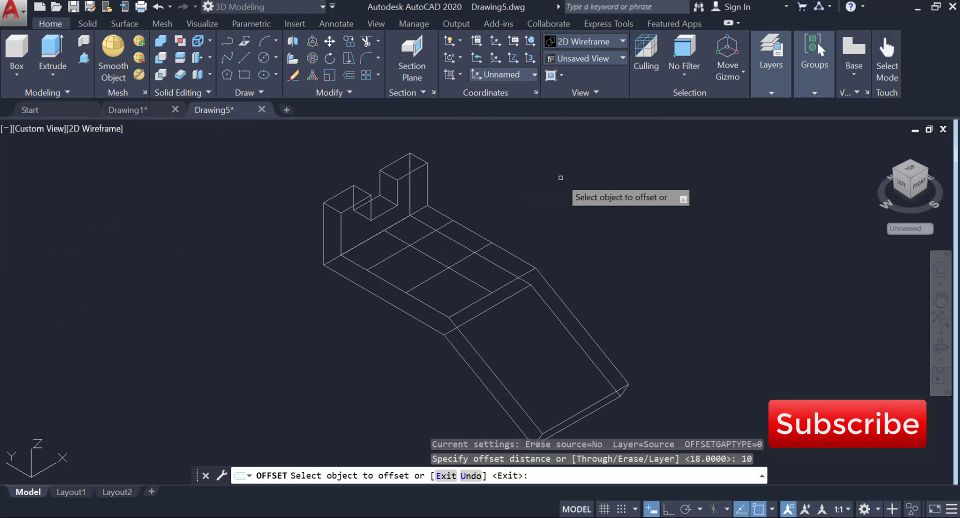
click(426, 257)
click(421, 255)
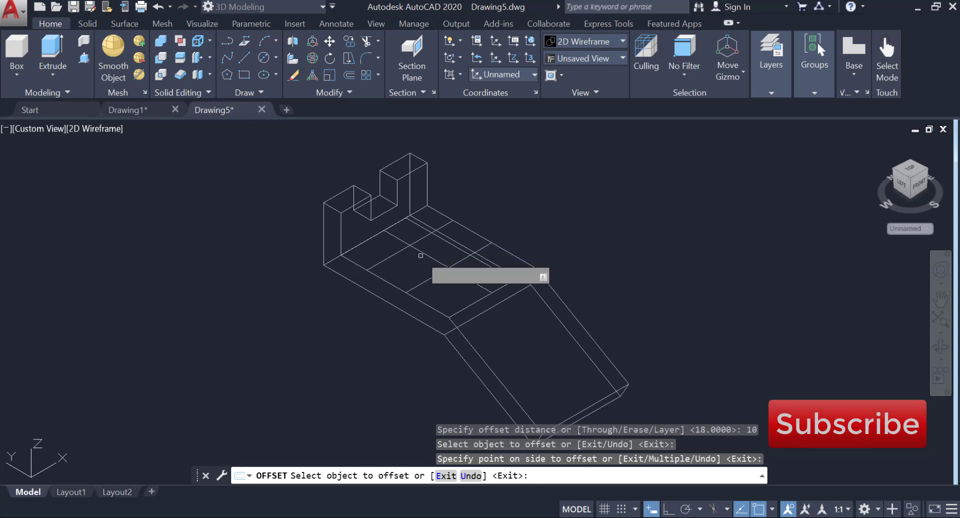
click(424, 253)
click(403, 267)
right_click(529, 213)
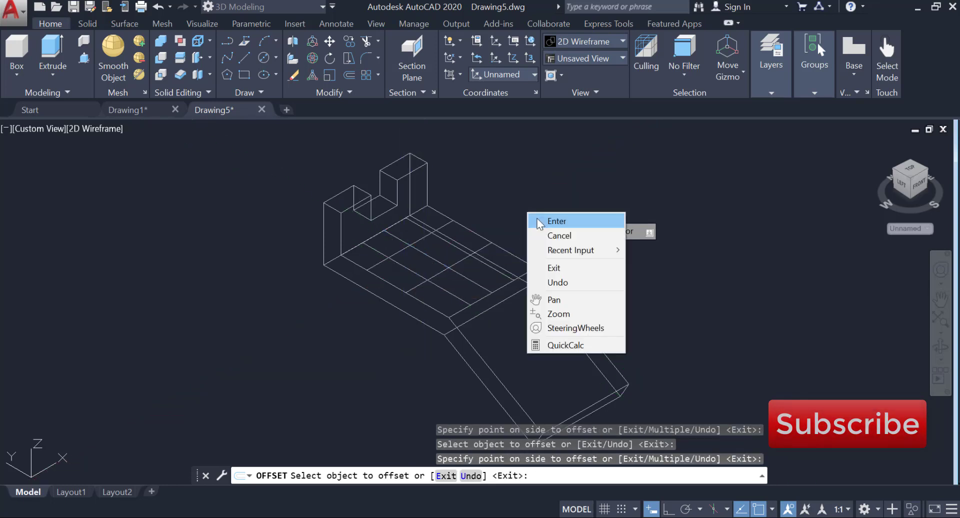
click(537, 219)
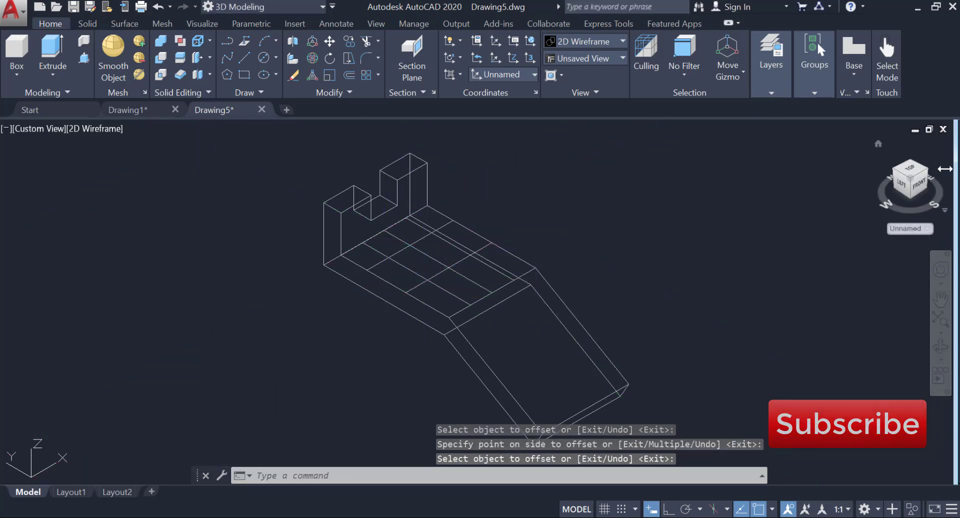
click(914, 169)
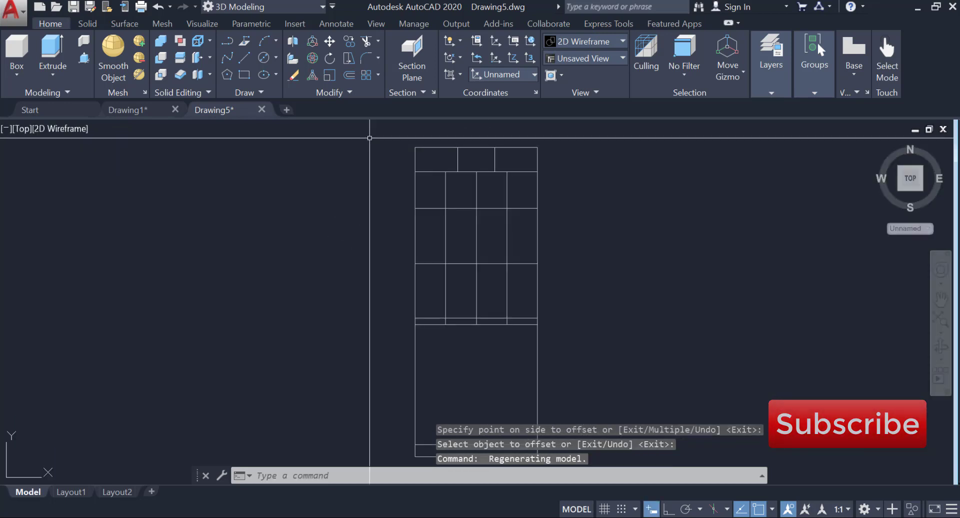
click(365, 42)
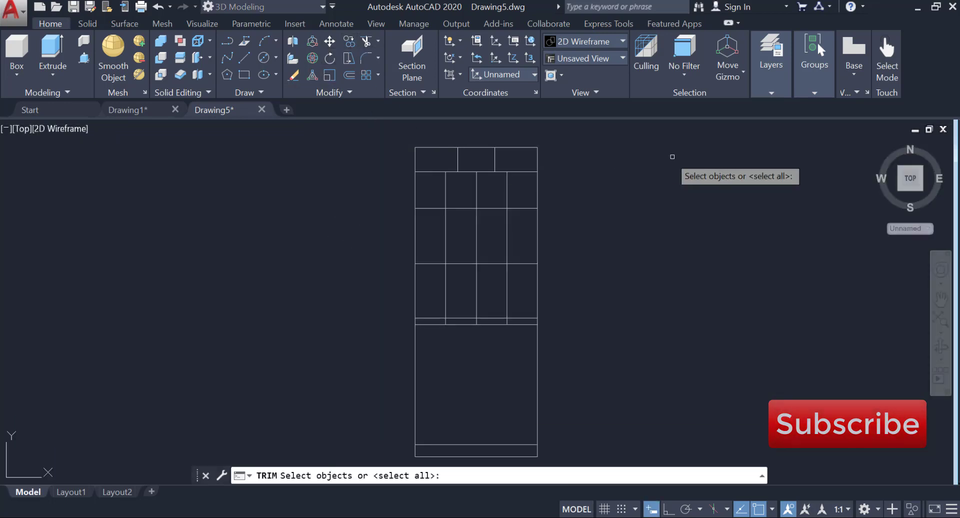
key(Return)
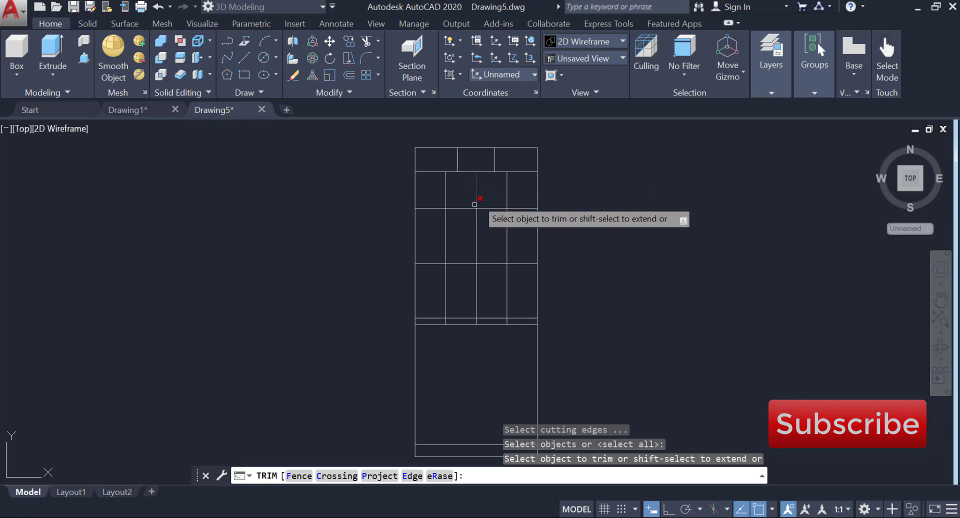
right_click(623, 202)
click(635, 206)
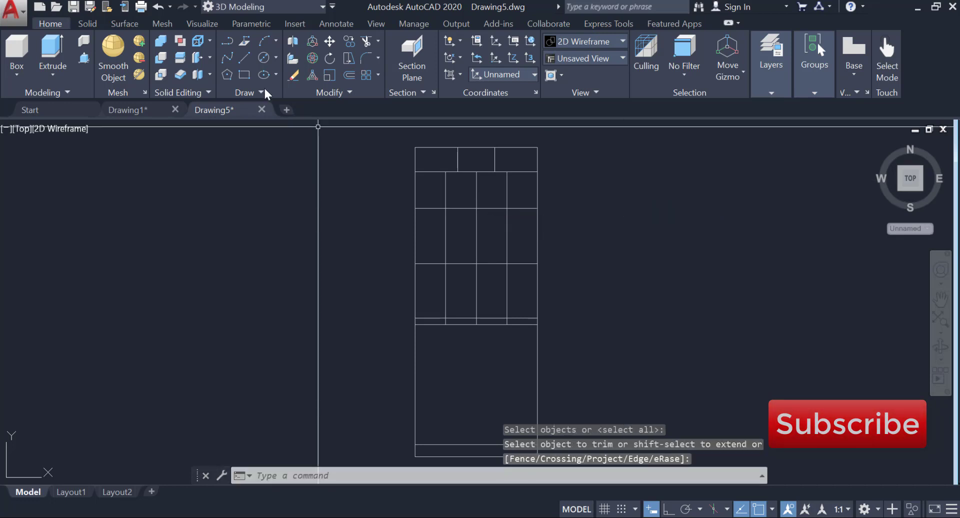
click(263, 58)
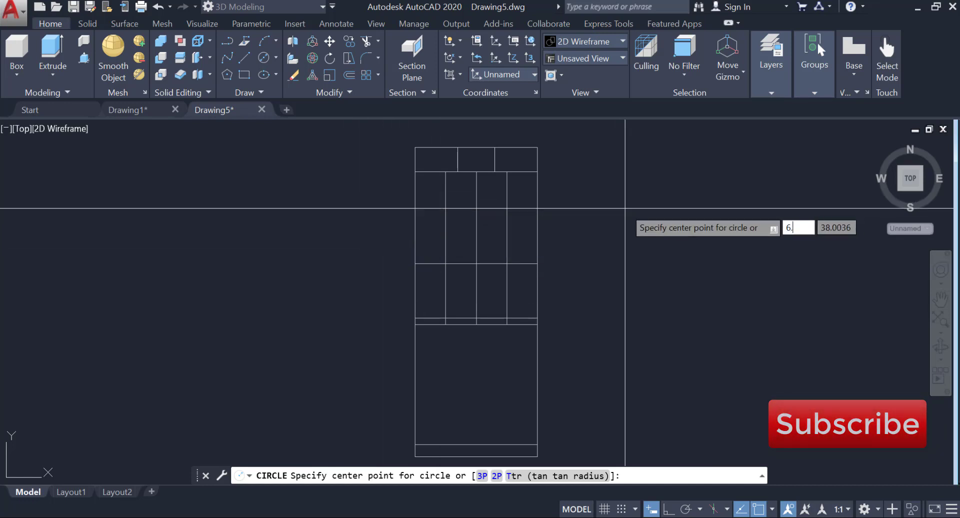
Redraw the circle with diameter 6.6, centred on the upper-left guide-line intersection
key(Return)
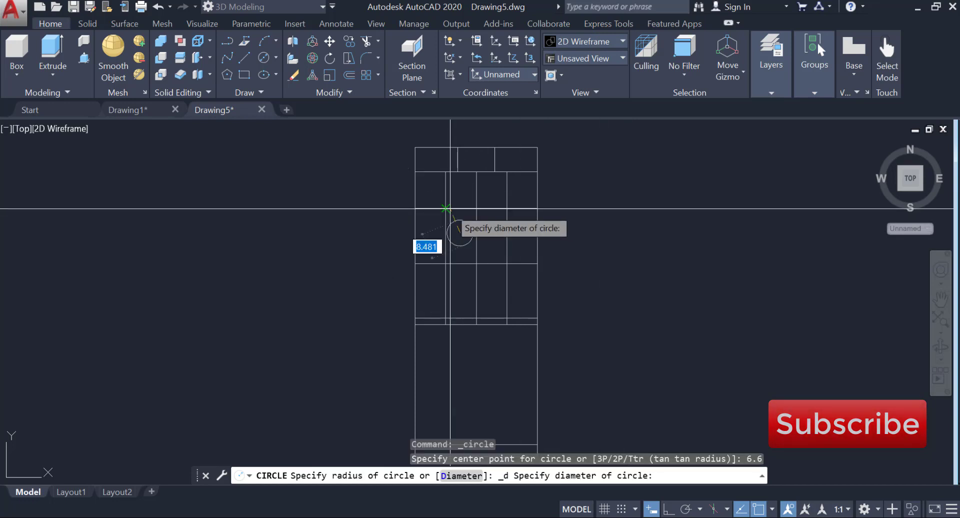
key(Escape)
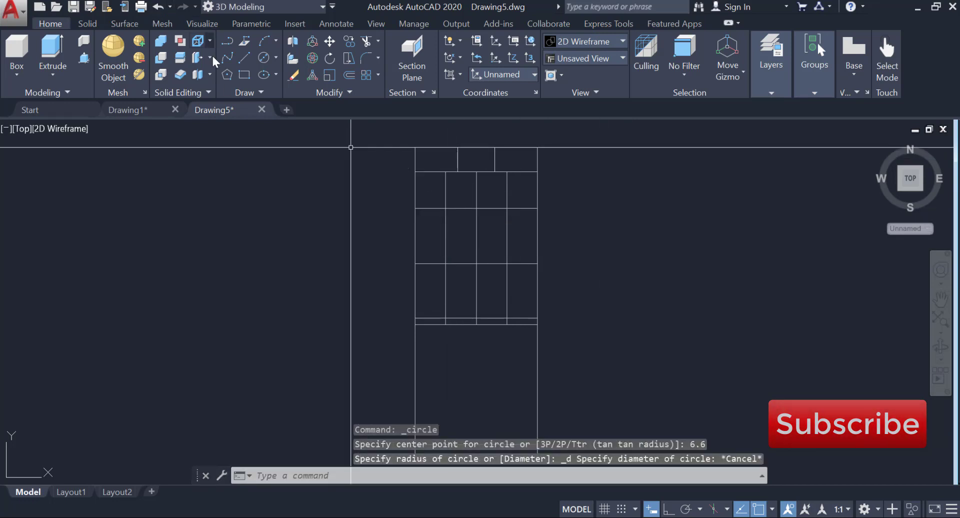
click(263, 58)
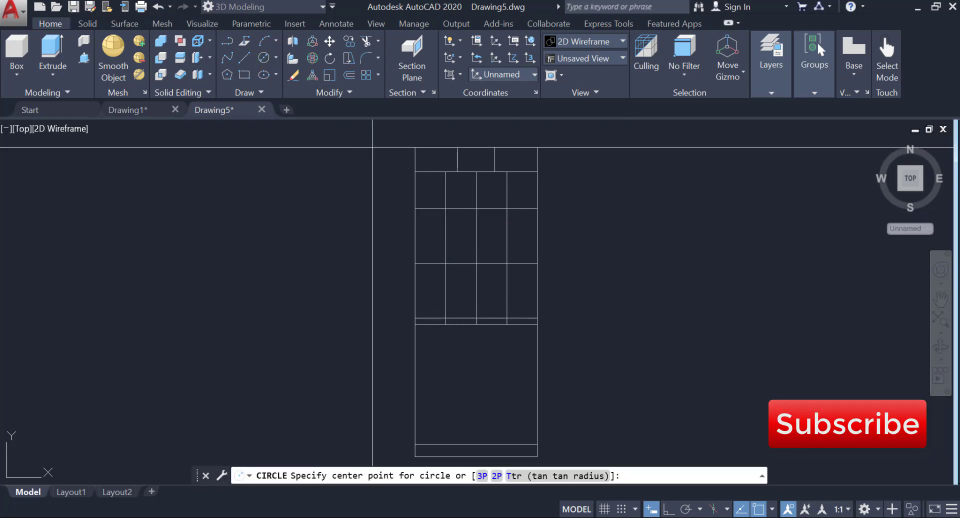
click(446, 208)
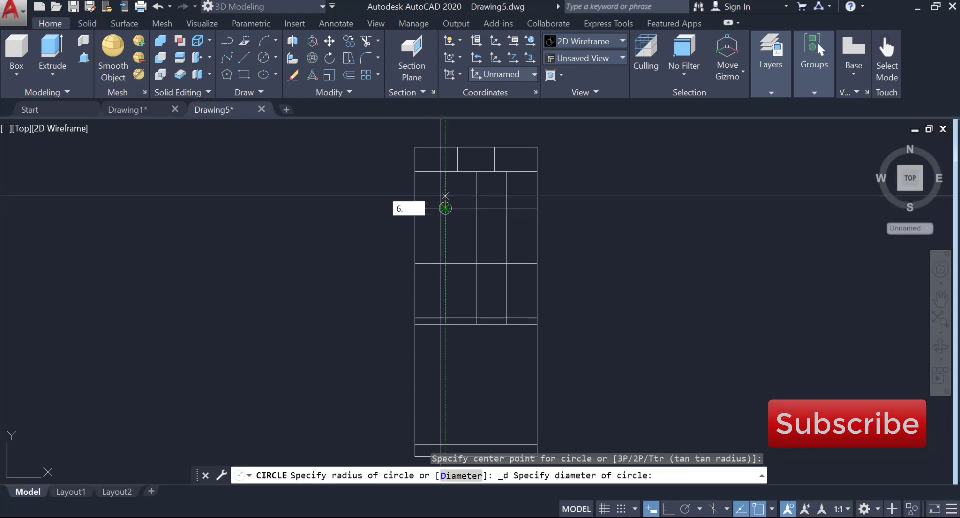
key(Return)
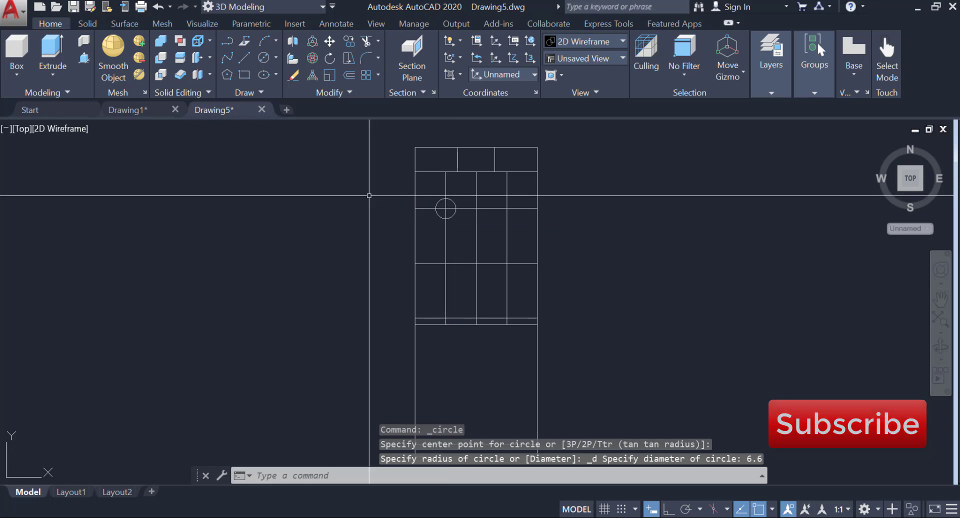
click(345, 41)
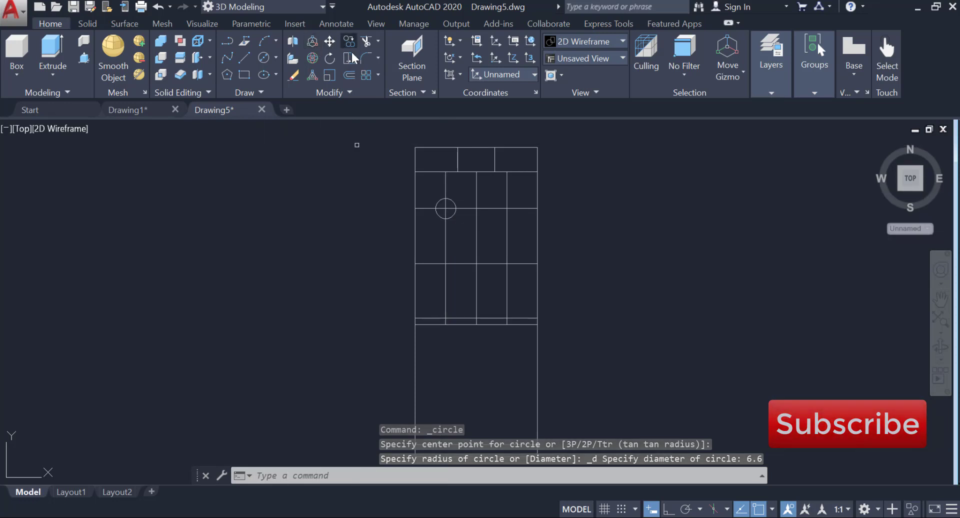
Copy the 6.6 circle to the right, lower-right and lower-left grid intersections, then check from the top
click(453, 203)
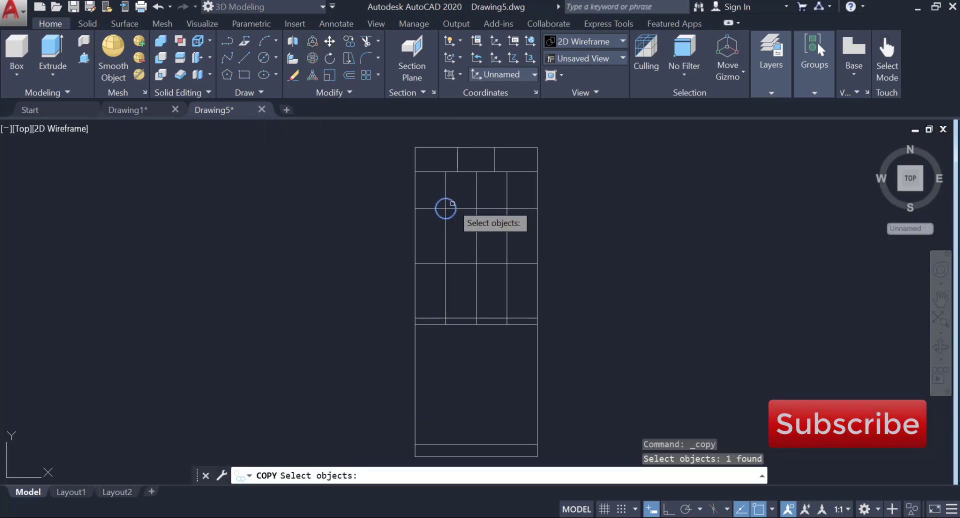
key(Return)
click(446, 209)
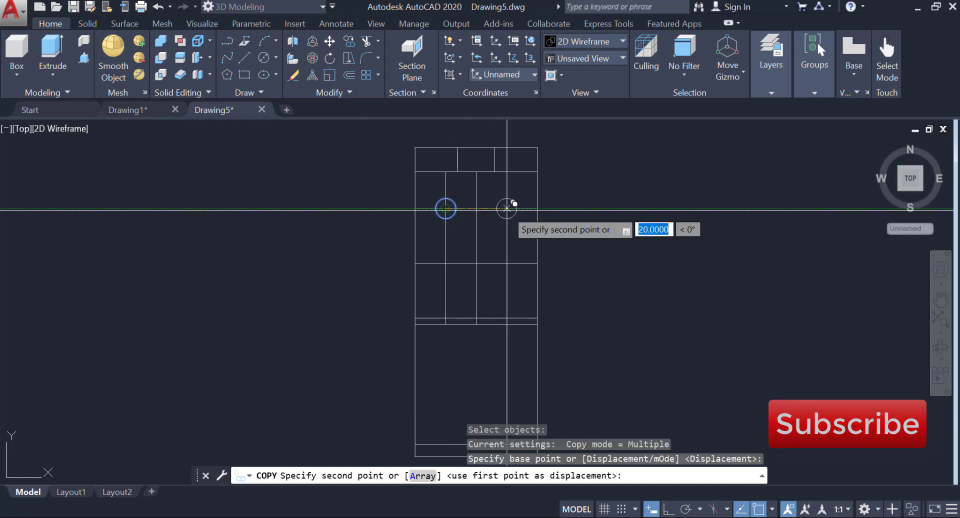
click(507, 209)
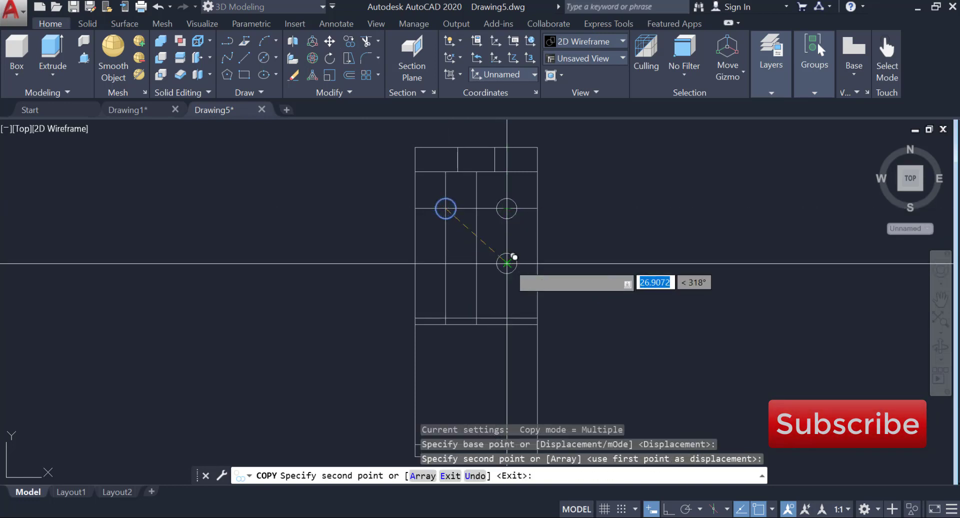
click(507, 264)
click(447, 262)
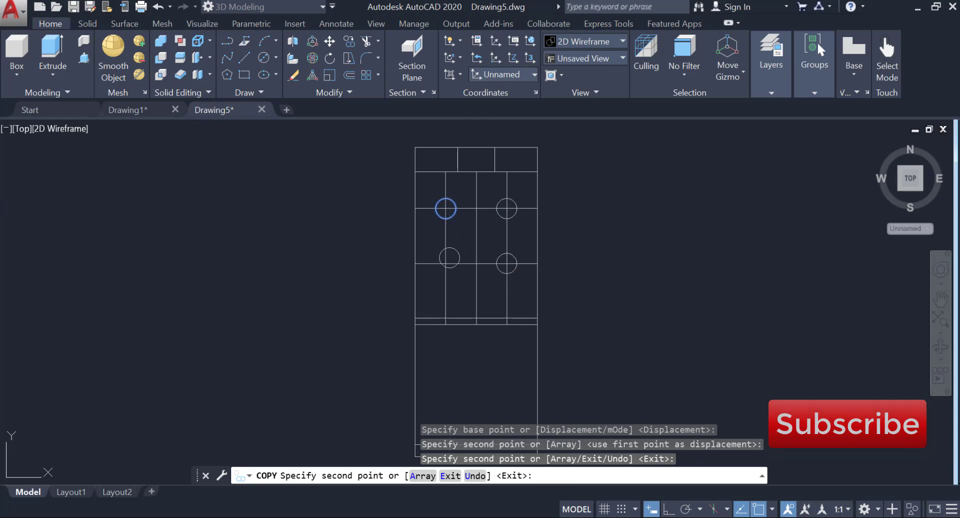
right_click(705, 186)
click(713, 195)
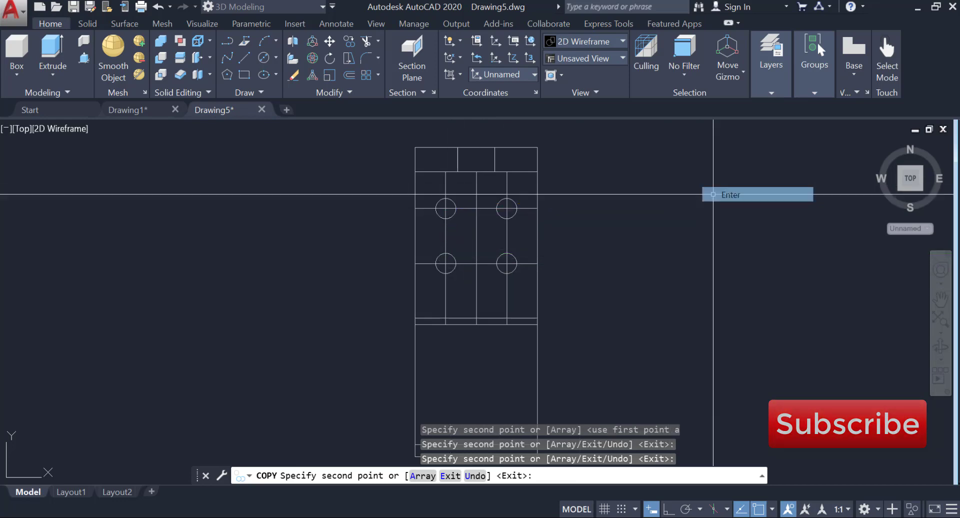
click(878, 143)
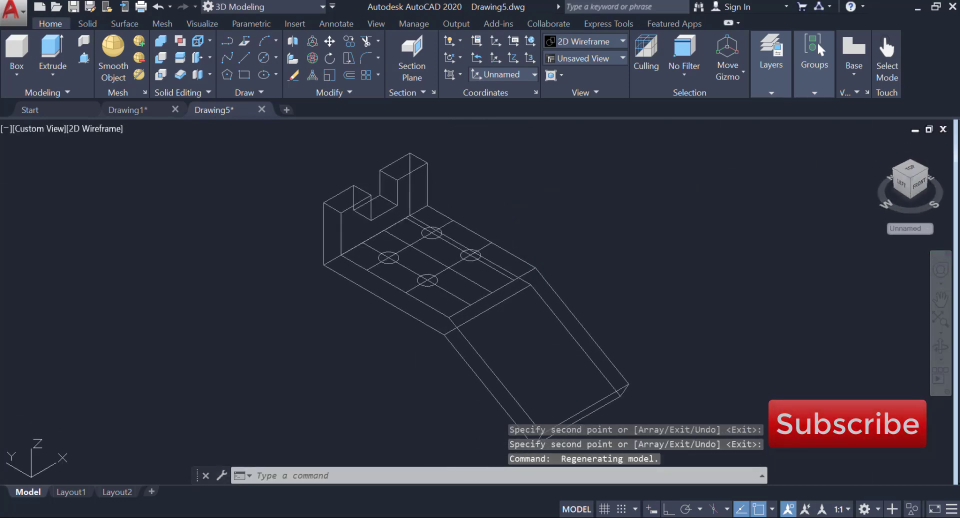
click(910, 175)
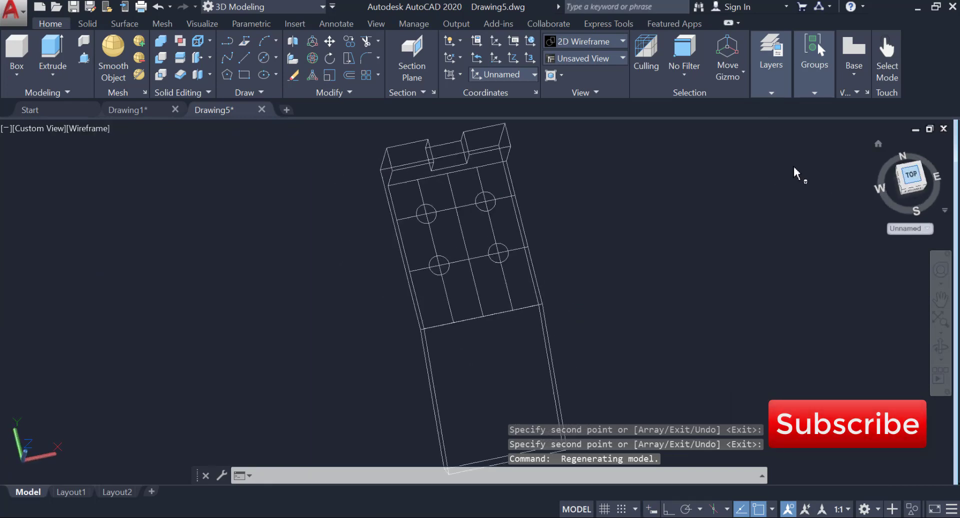
Draw a line tangent to the outer sides of the upper-left and lower-left circles
click(245, 59)
shift+right_click(289, 276)
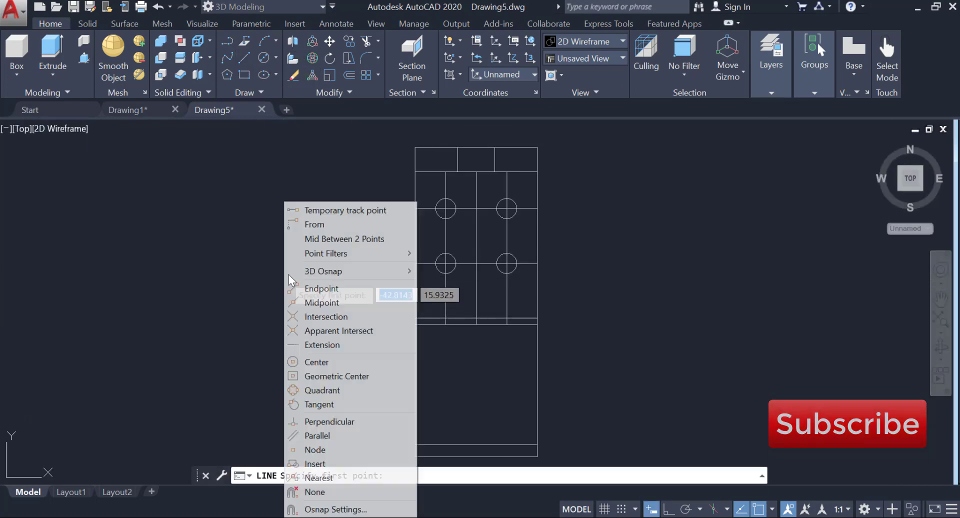
click(329, 404)
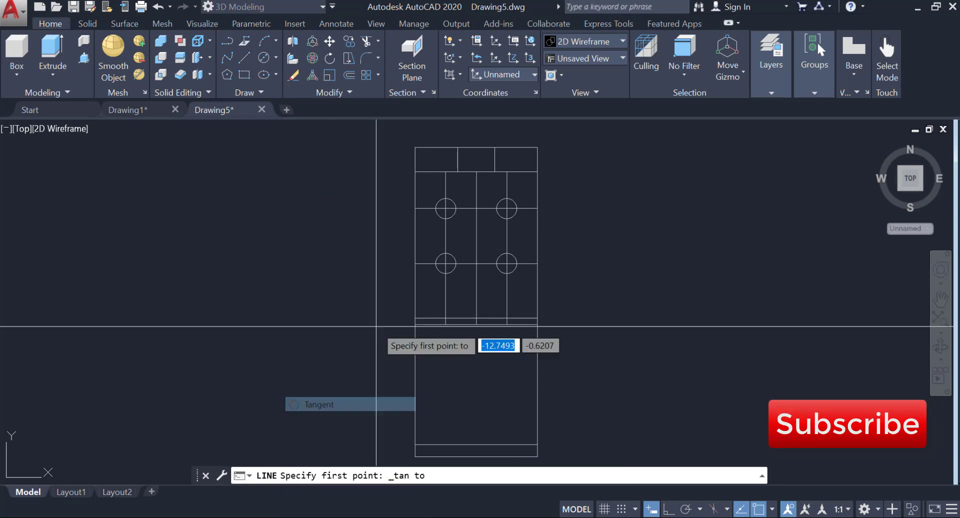
click(433, 211)
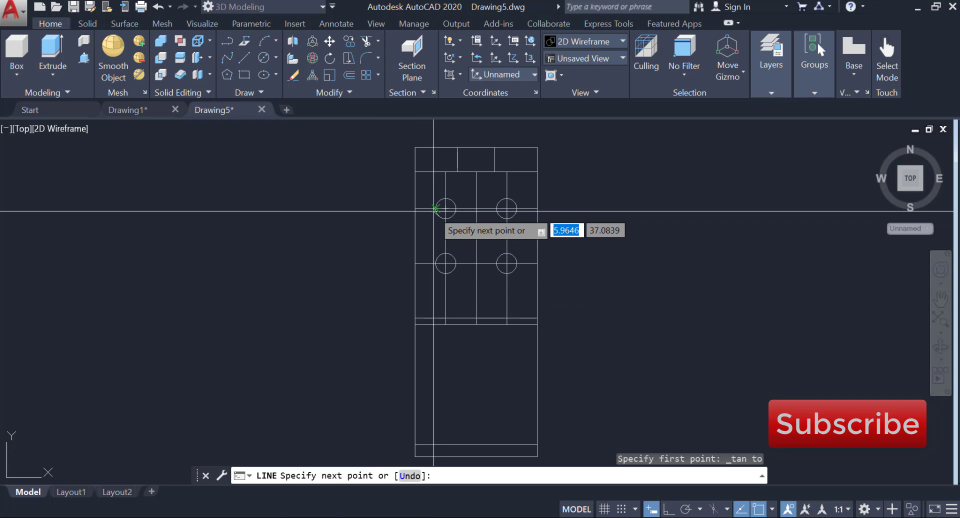
shift+right_click(428, 285)
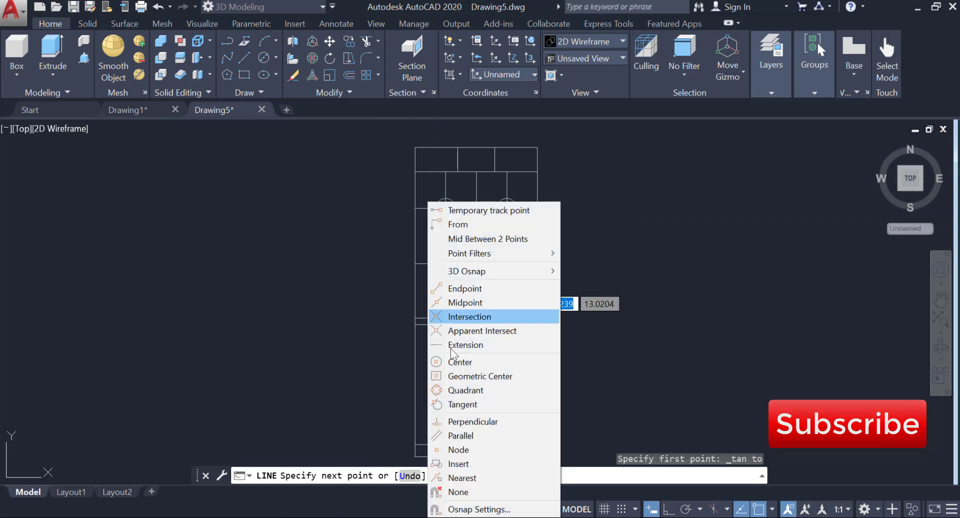
click(466, 409)
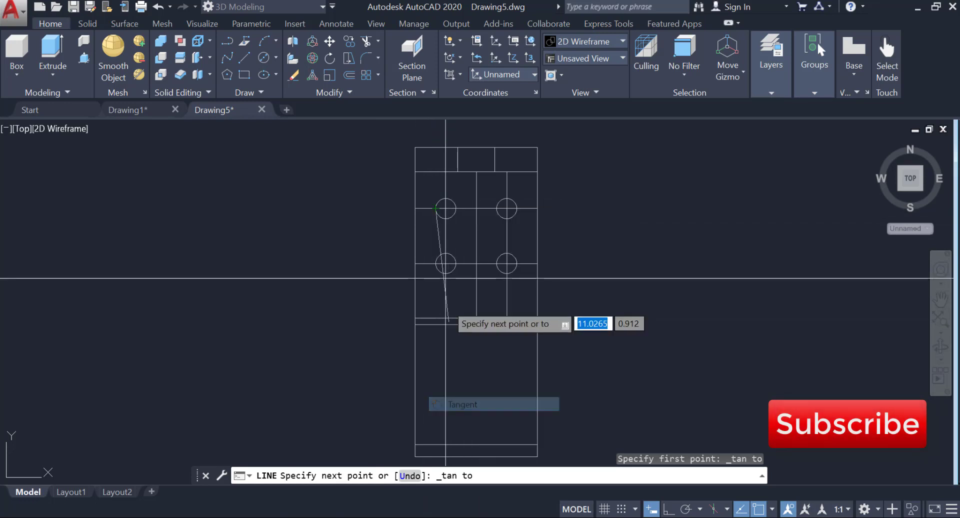
click(436, 265)
right_click(349, 236)
click(367, 243)
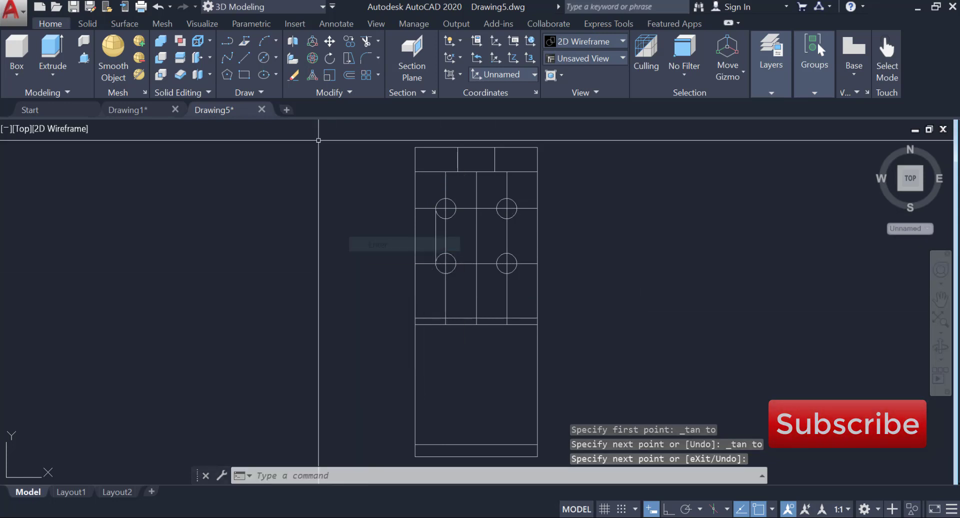
Mirror the tangent line across the left circle centres, keeping the original
click(344, 91)
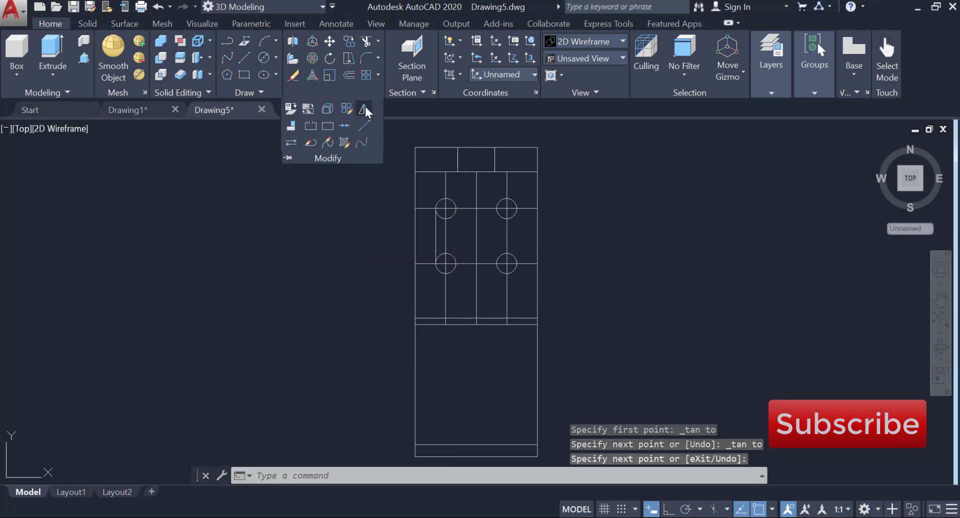
click(364, 109)
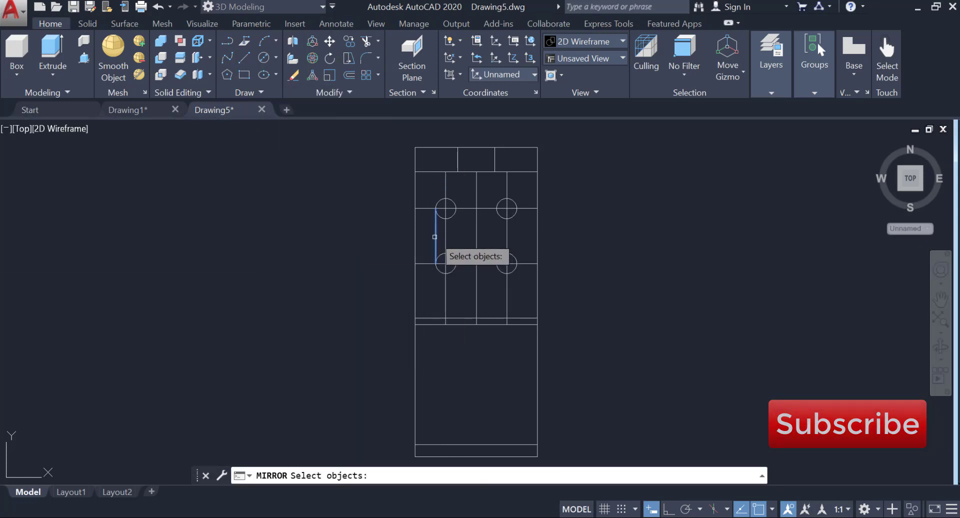
click(434, 237)
key(Return)
click(446, 263)
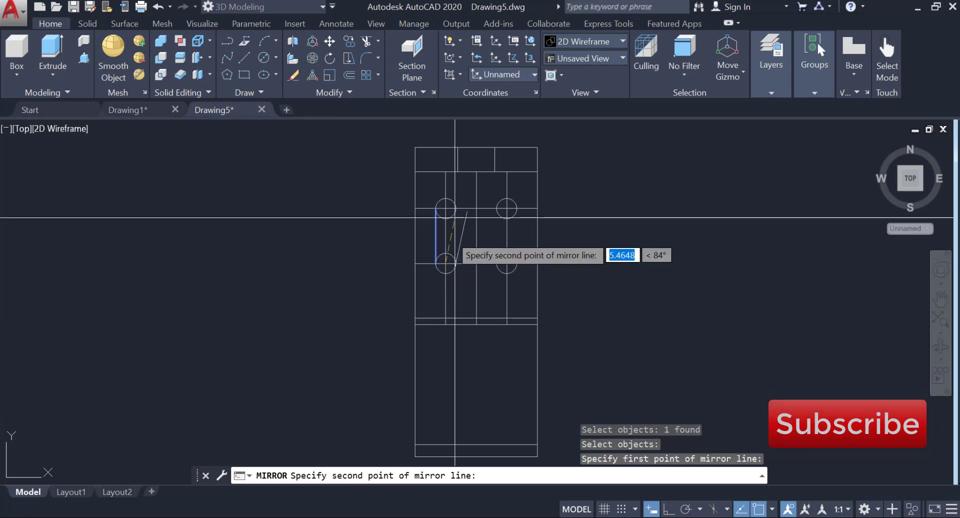
click(445, 208)
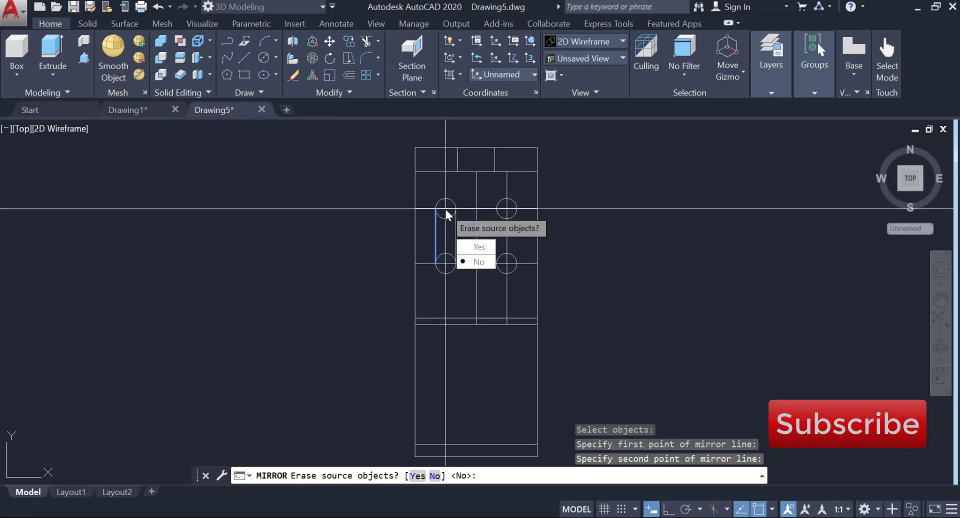
right_click(446, 207)
click(464, 215)
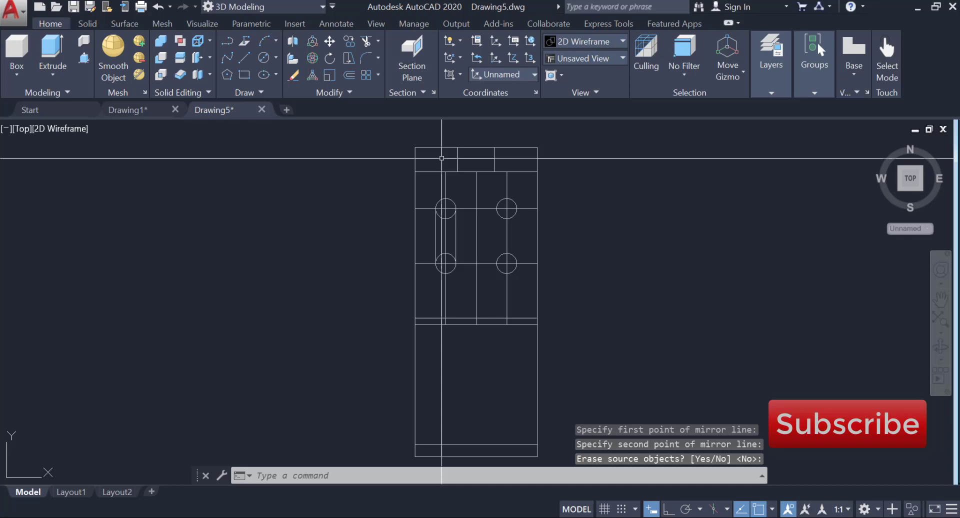
Mirror the inner slot line across the vertical axis midway between the circle pairs
click(334, 92)
click(365, 108)
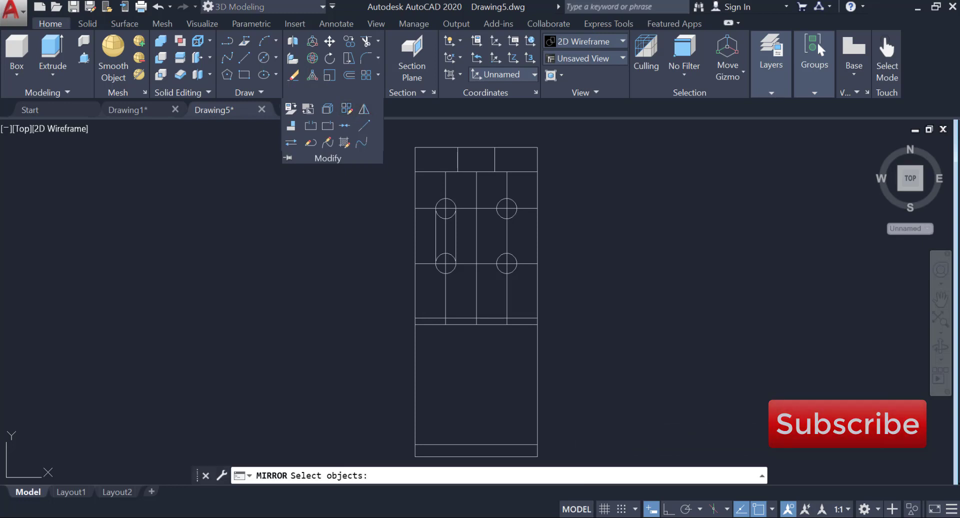
click(456, 234)
key(Return)
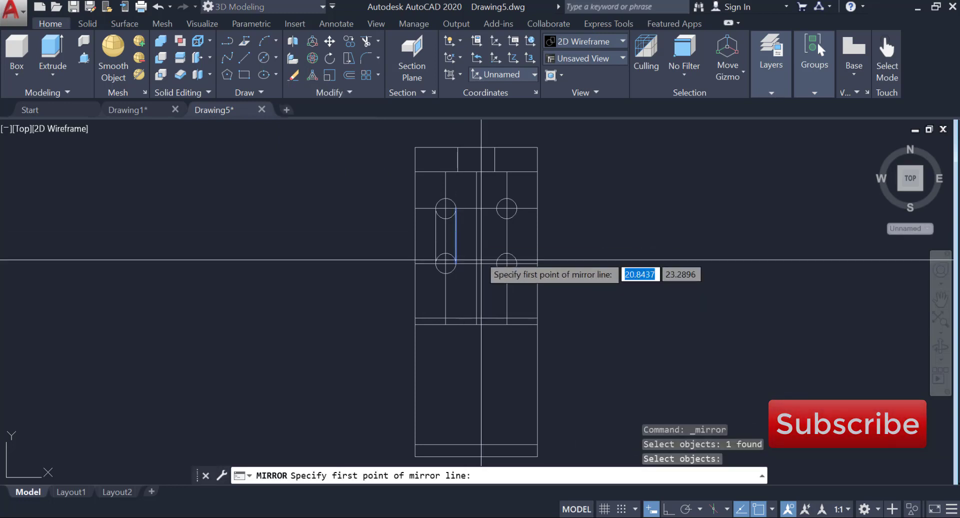
click(476, 263)
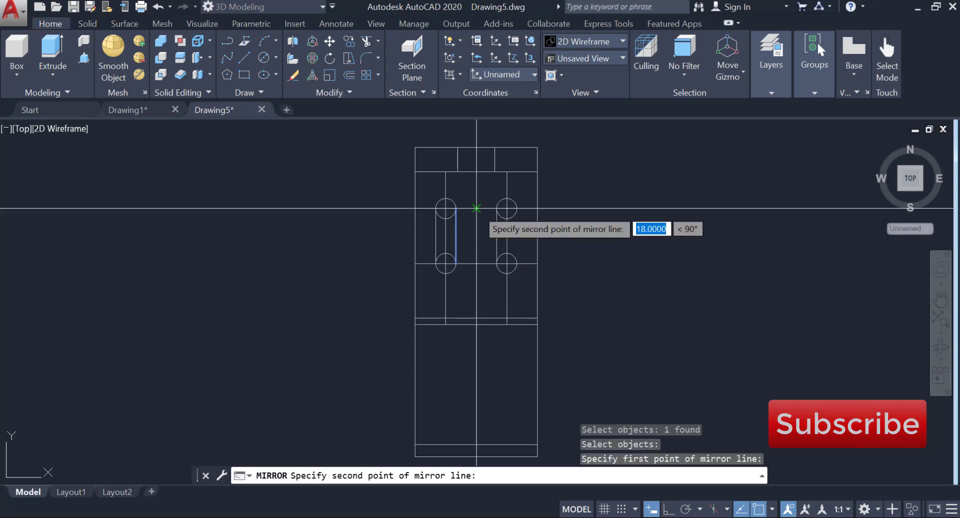
click(477, 209)
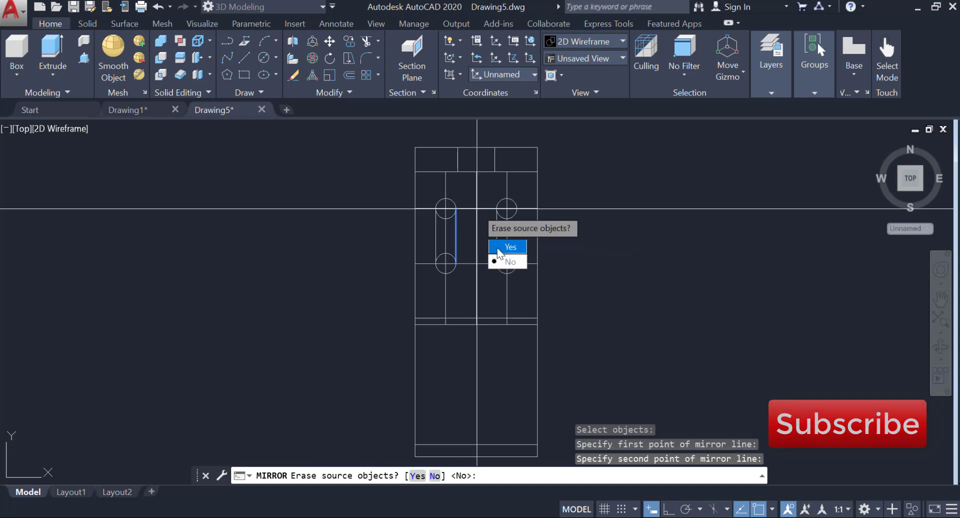
key(Return)
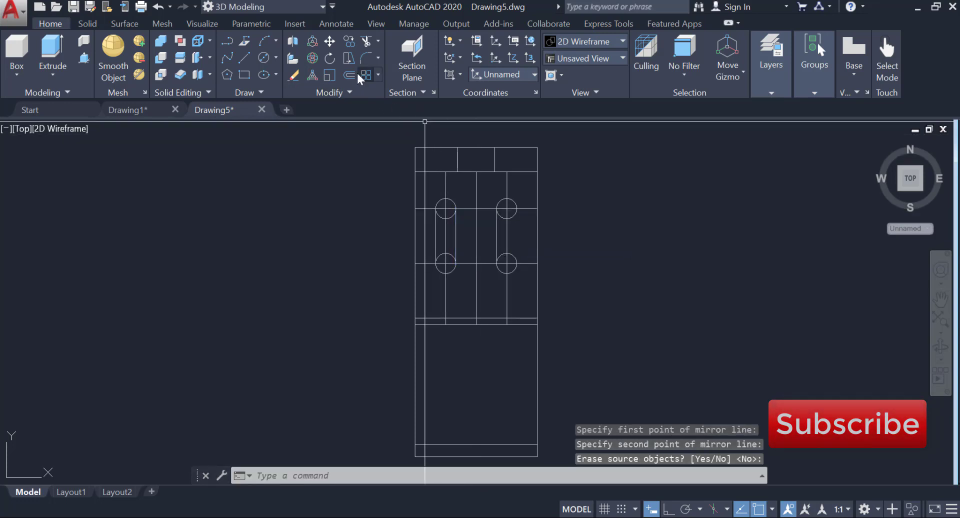
Mirror the right slot's line across the right circle centres, keeping the original
click(352, 91)
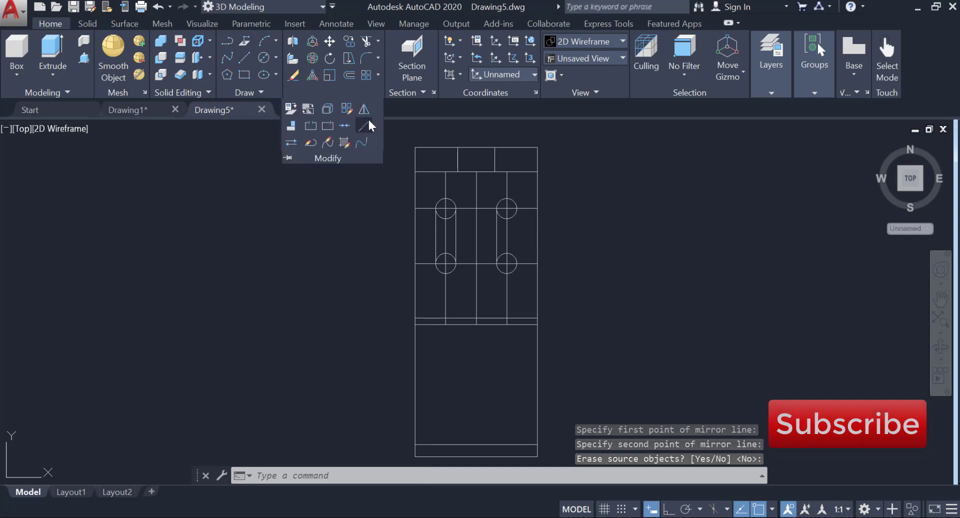
click(366, 109)
click(497, 233)
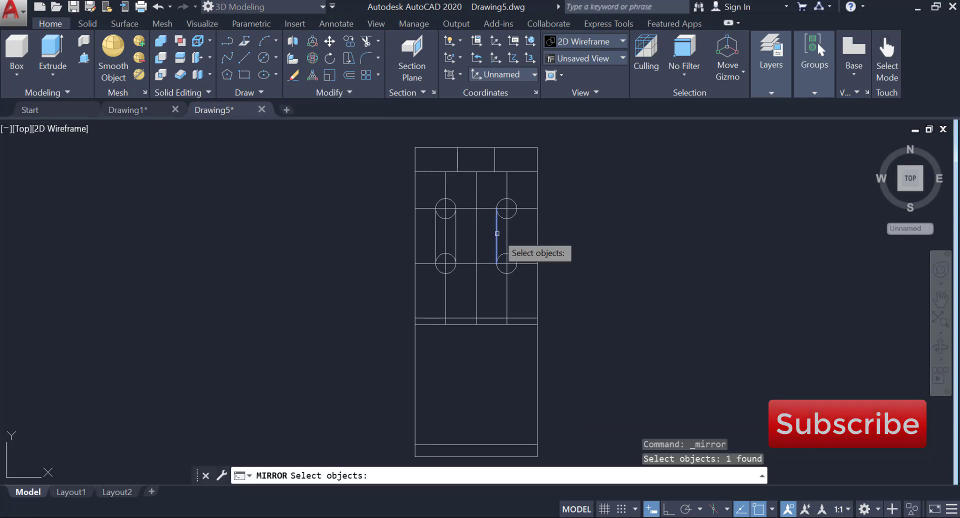
key(Return)
click(506, 260)
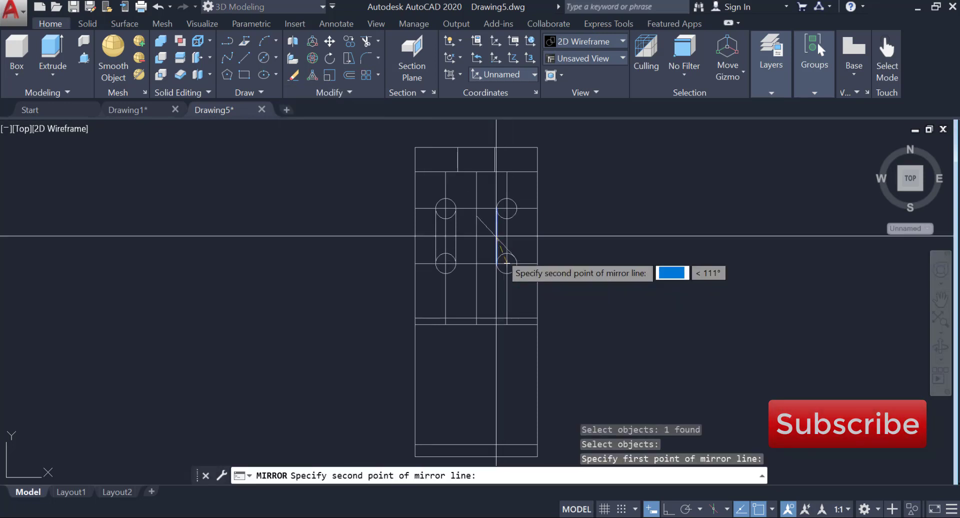
click(508, 205)
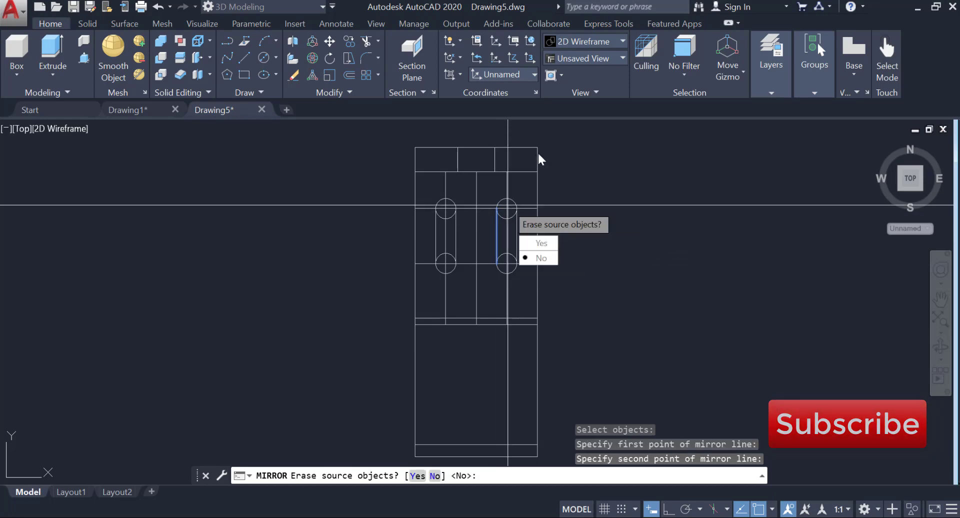
key(Return)
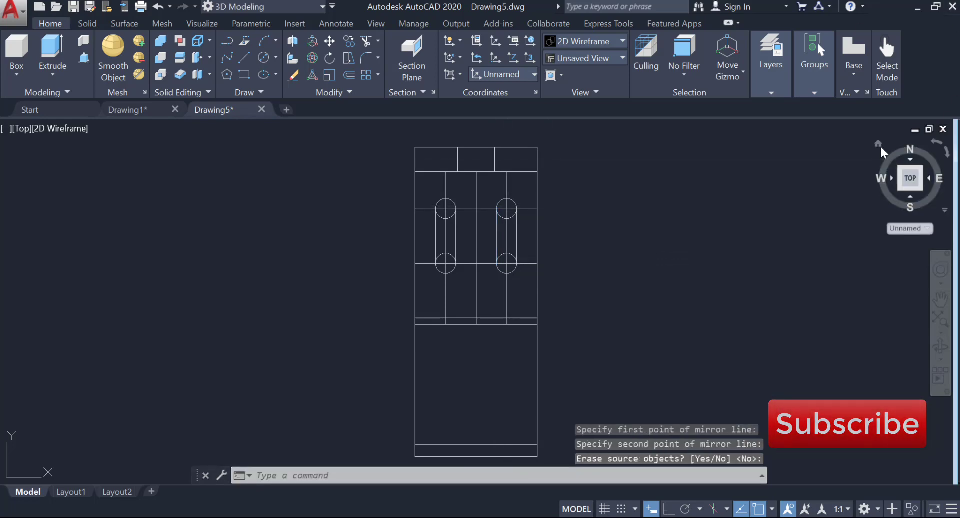
click(879, 145)
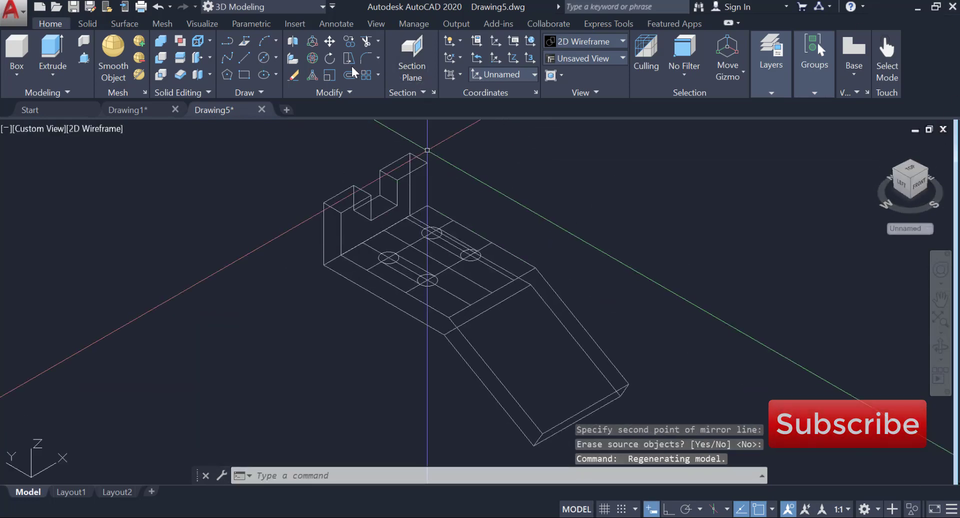
Start TRIM and select the four slot lines as cutting edges
click(363, 42)
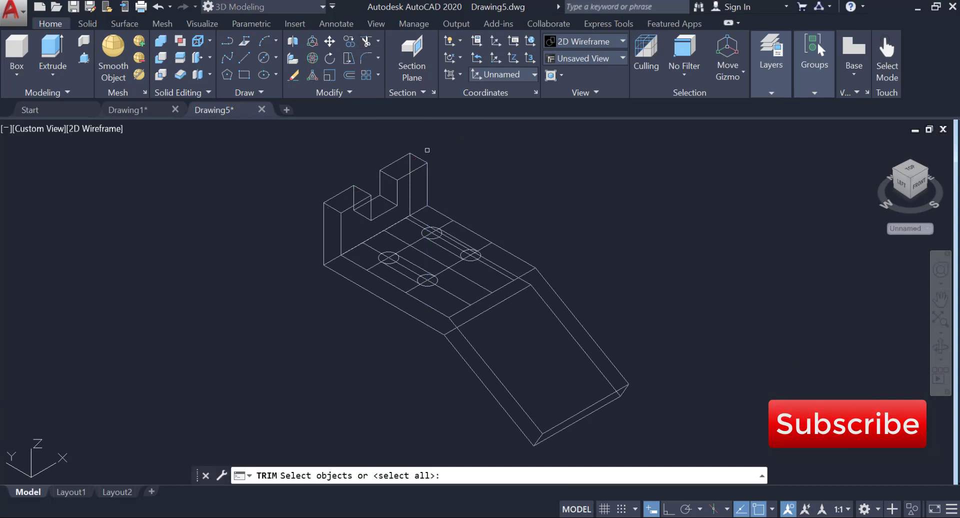
click(450, 232)
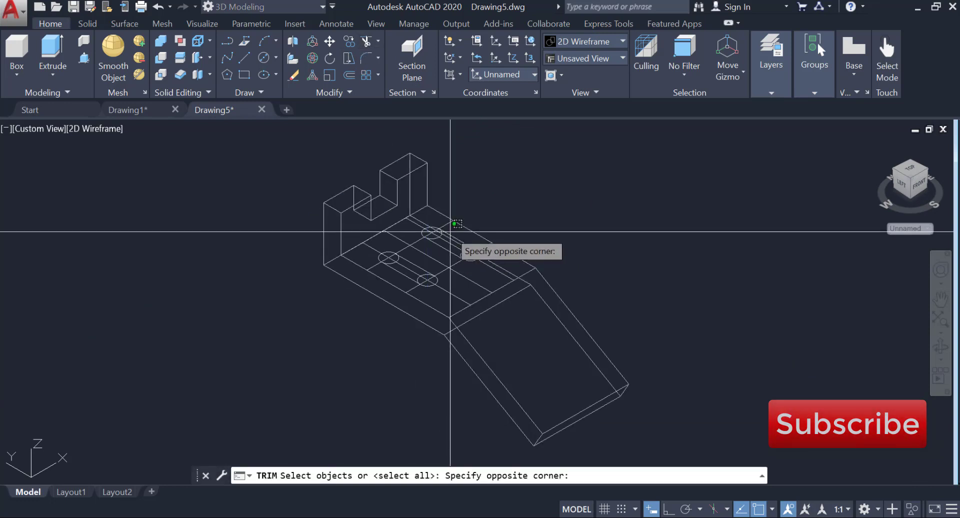
click(449, 234)
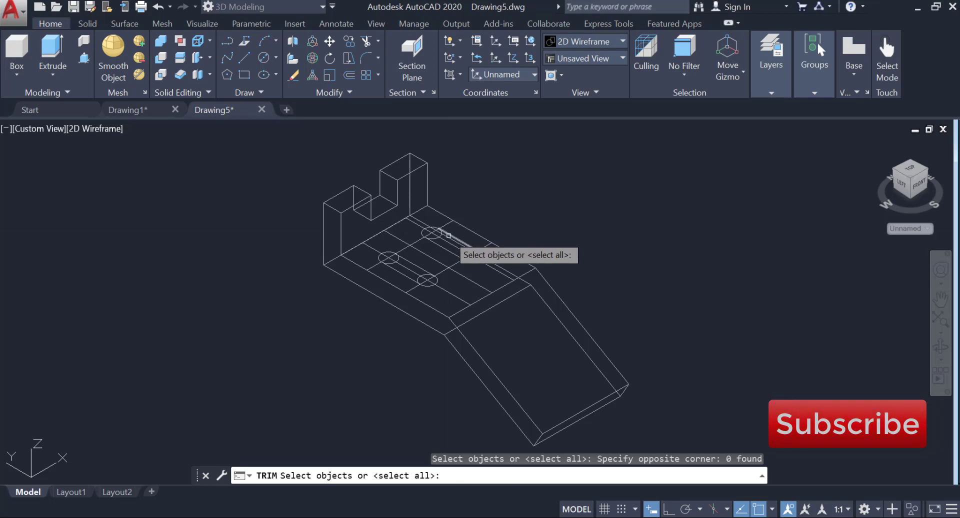
scroll(449, 235, up, 6)
click(454, 239)
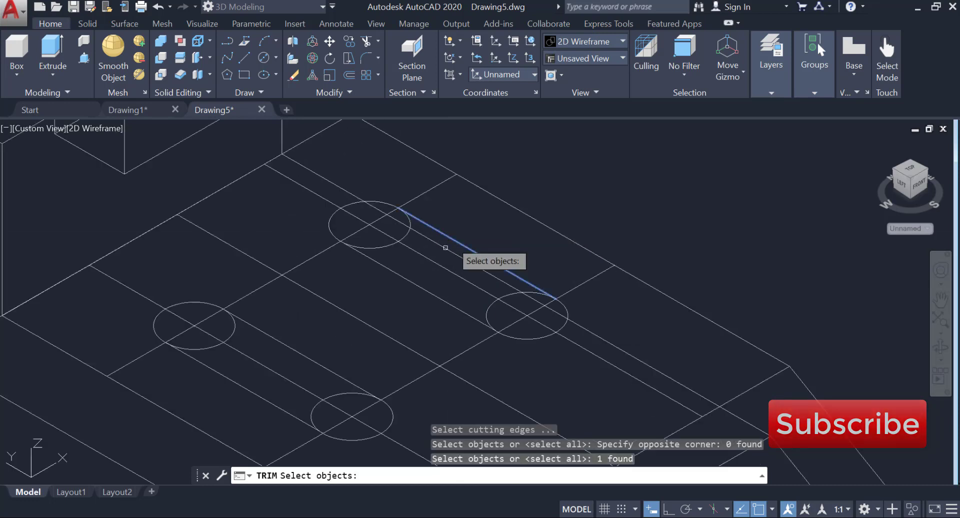
click(421, 286)
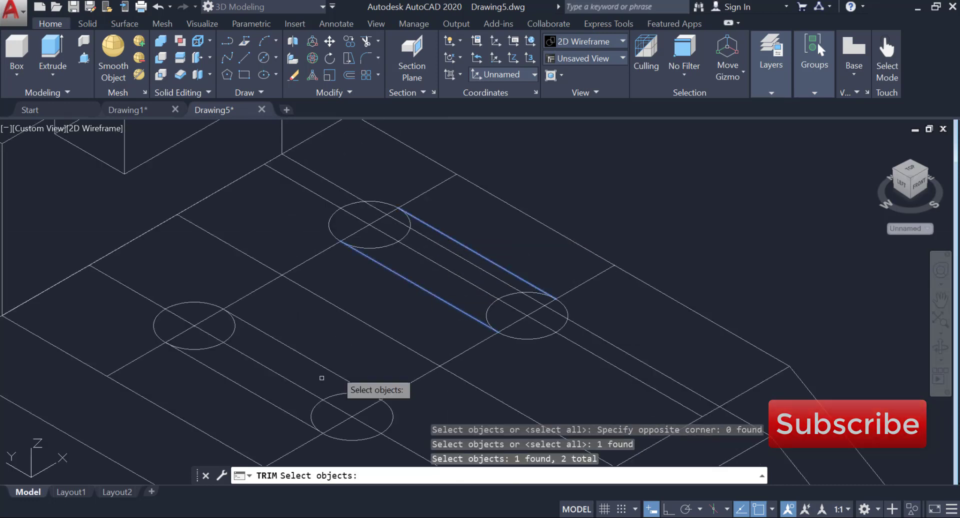
click(295, 349)
click(258, 395)
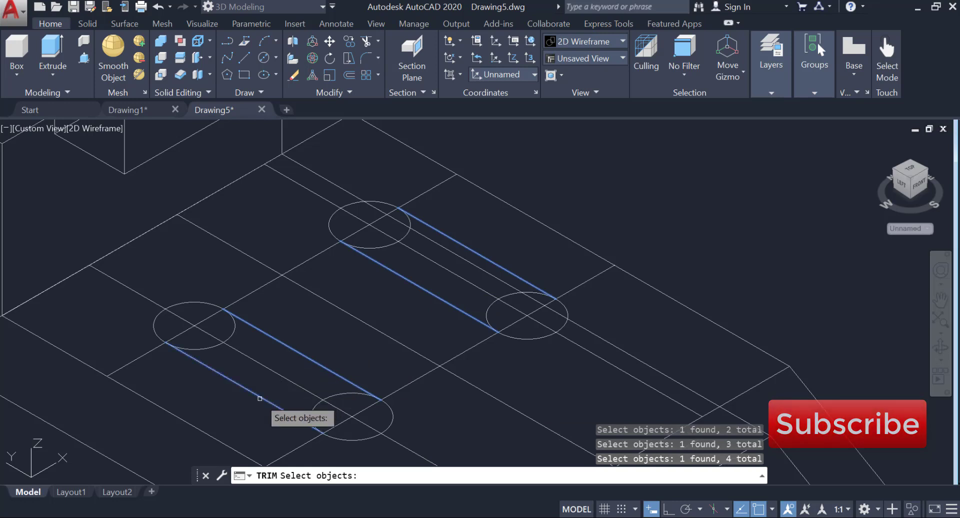
key(Return)
Trim away the circles' inner arcs so each slot ends in rounded arcs
click(211, 345)
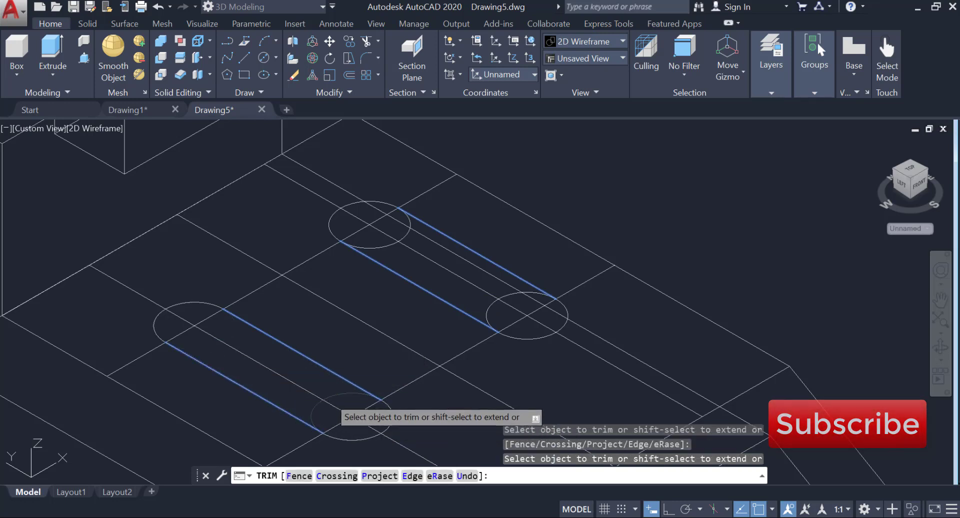
click(330, 397)
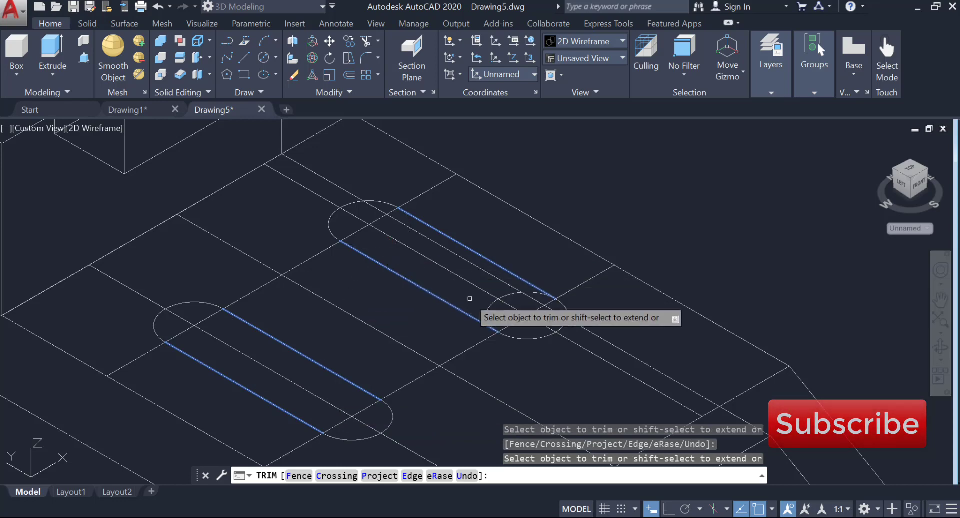
right_click(486, 310)
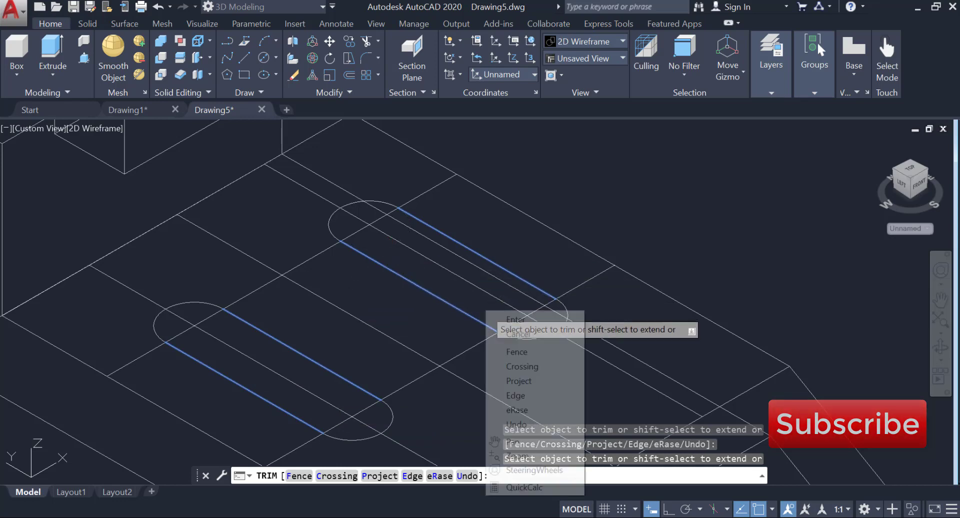
click(500, 317)
scroll(474, 262, down, 3)
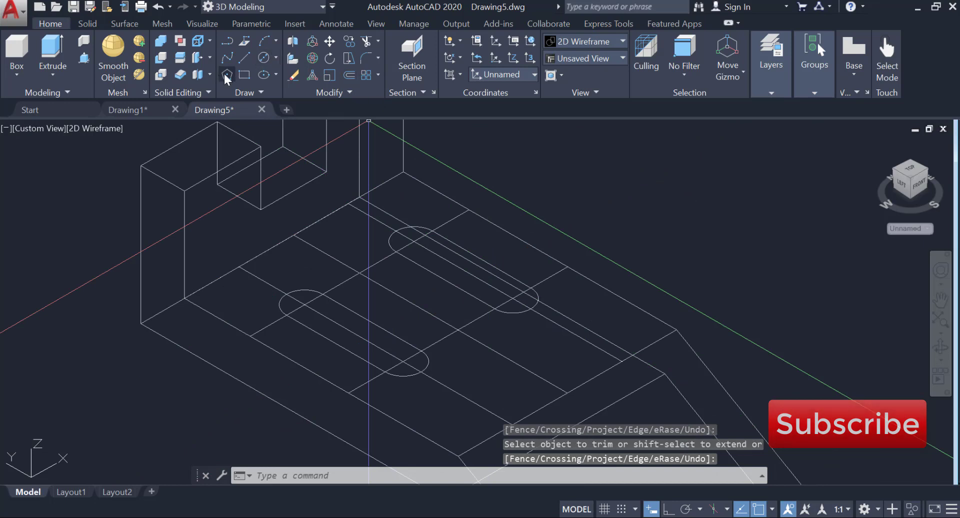
click(340, 93)
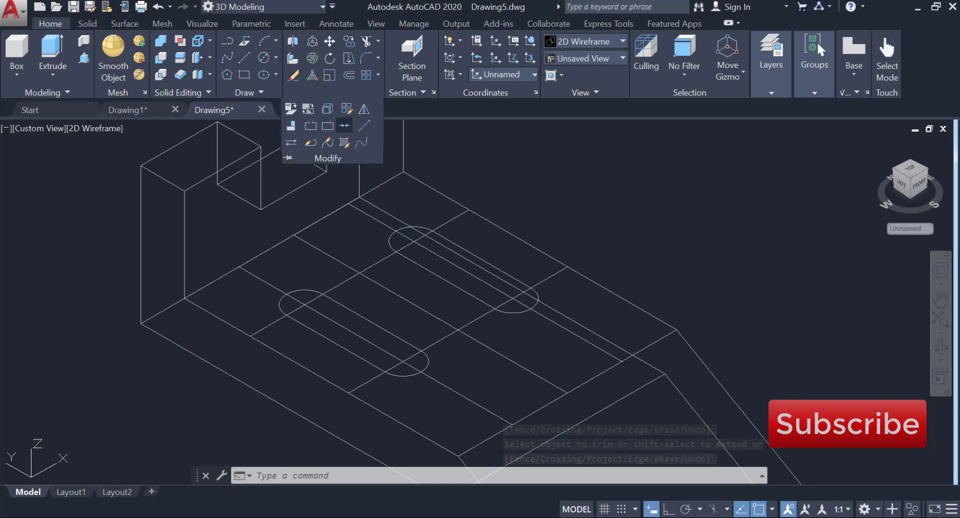
Join the end arcs and straight sides of both slots into two closed polylines
click(345, 125)
click(413, 233)
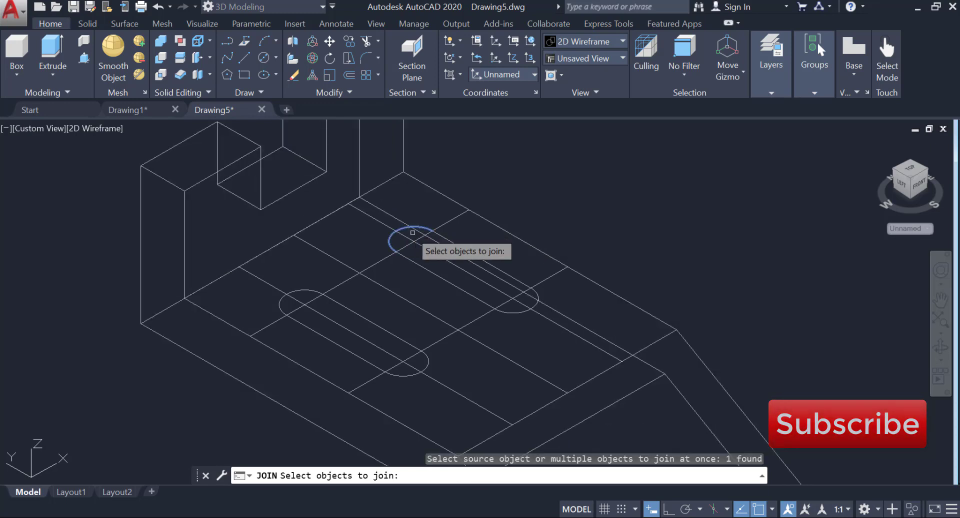
click(453, 242)
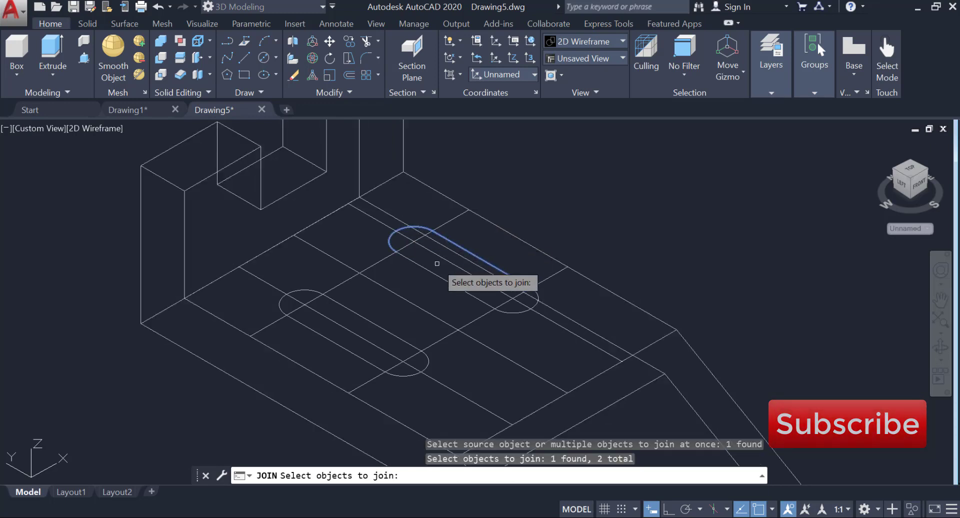
click(436, 276)
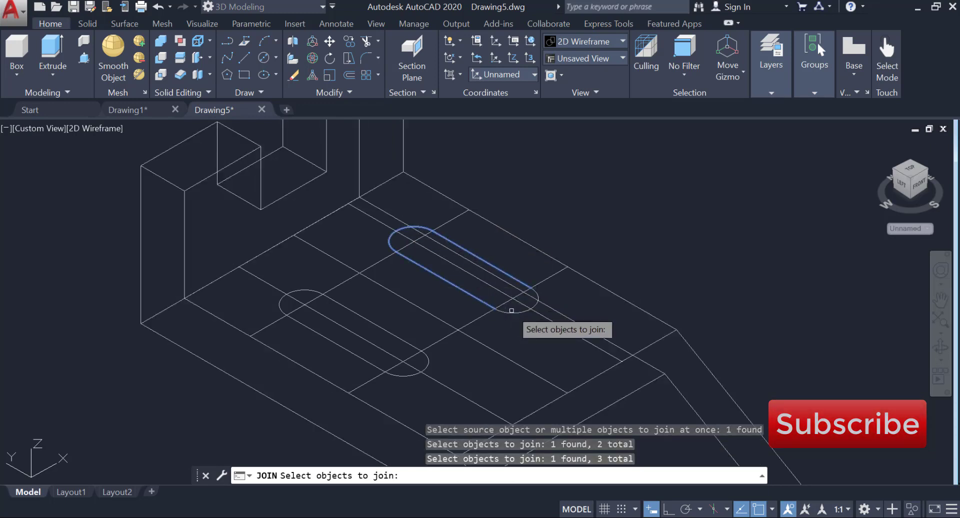
click(511, 310)
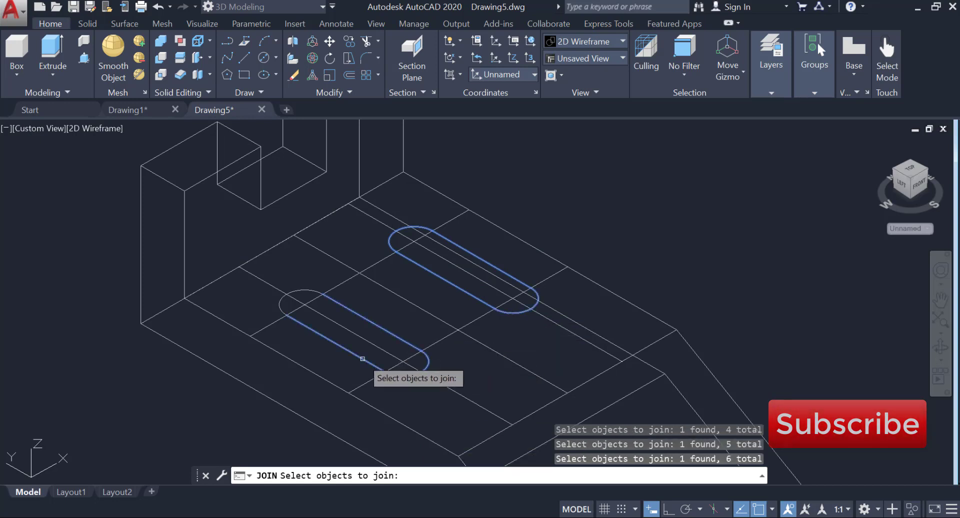
click(363, 359)
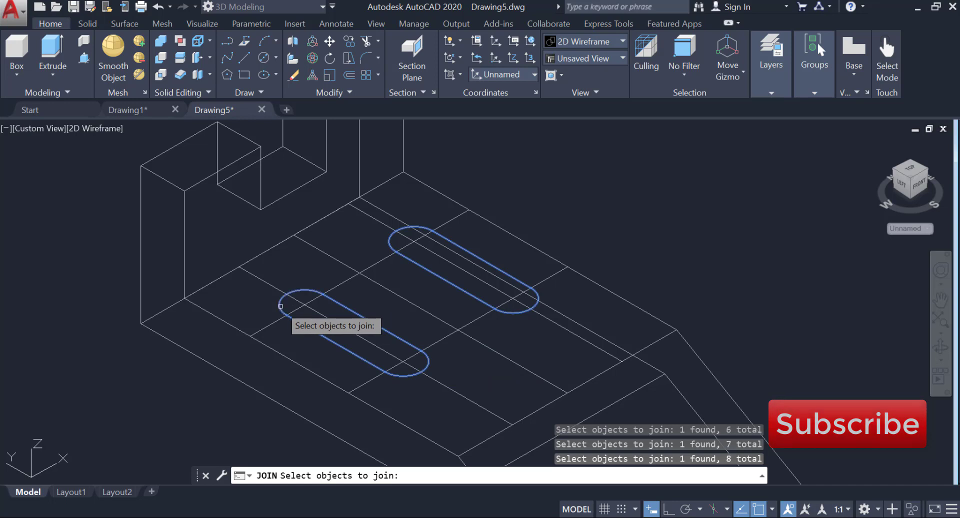
key(Return)
shift+middle_drag(280, 306, 231, 121)
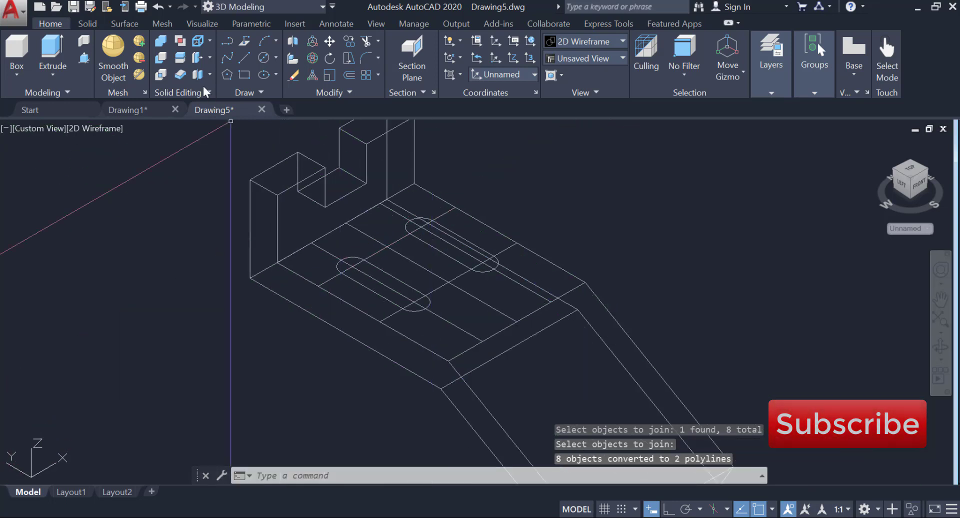
Extrude both slot outlines downward through the base
click(52, 53)
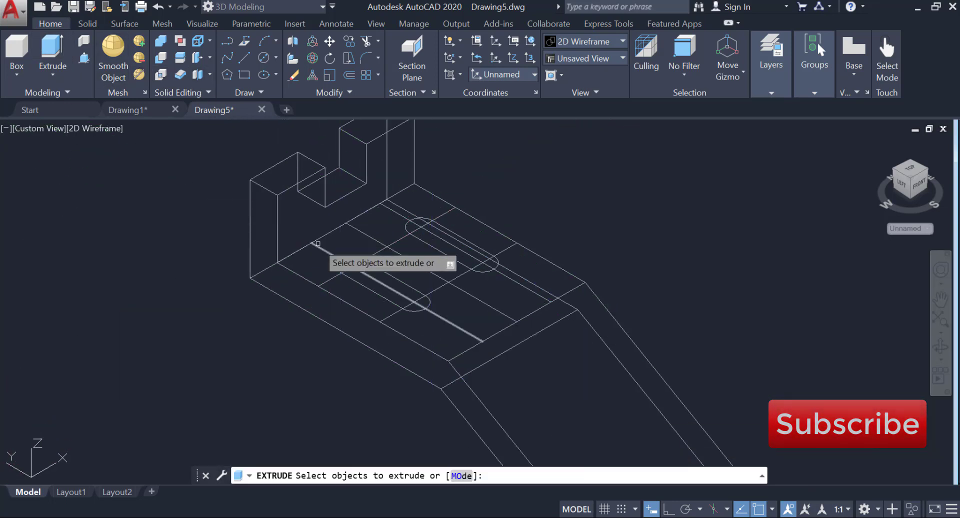
click(350, 279)
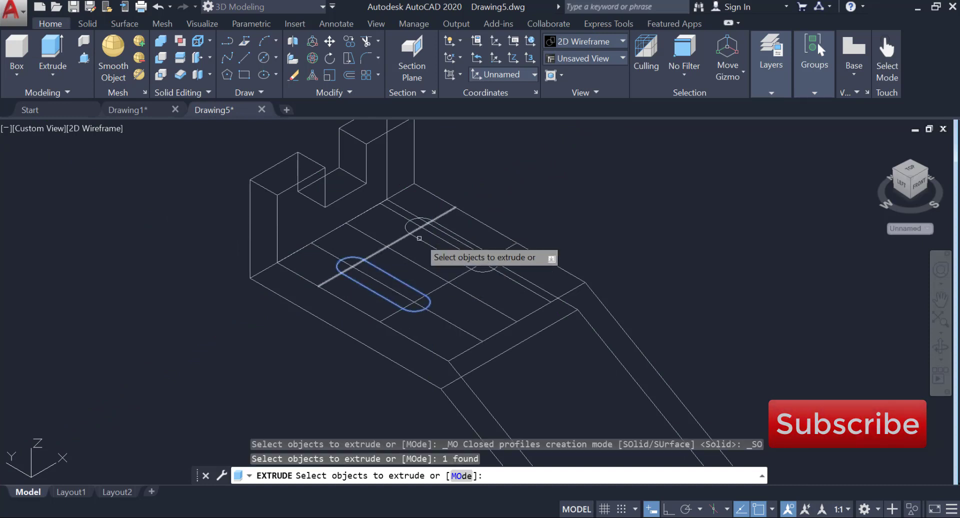
click(422, 244)
right_click(423, 250)
click(439, 250)
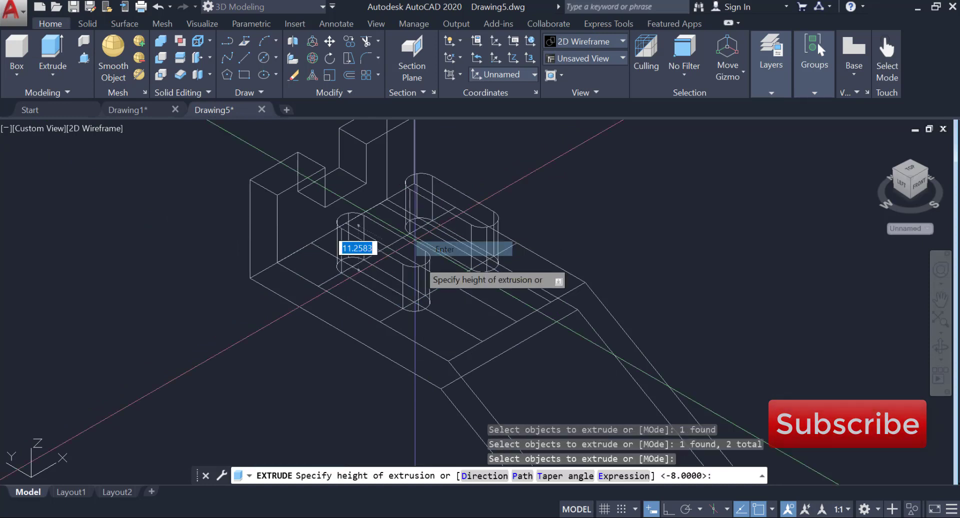
click(350, 320)
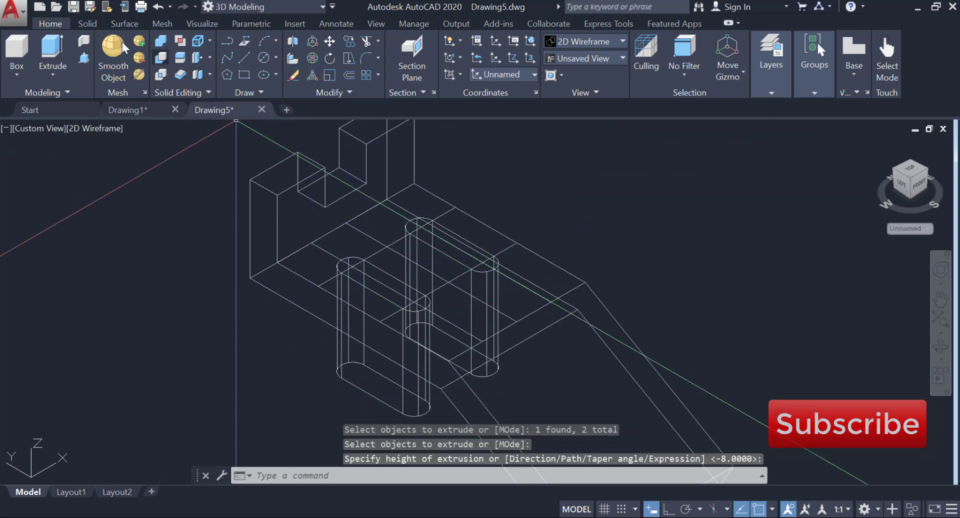
Subtract both slot solids from the clip body to cut the slots
click(159, 64)
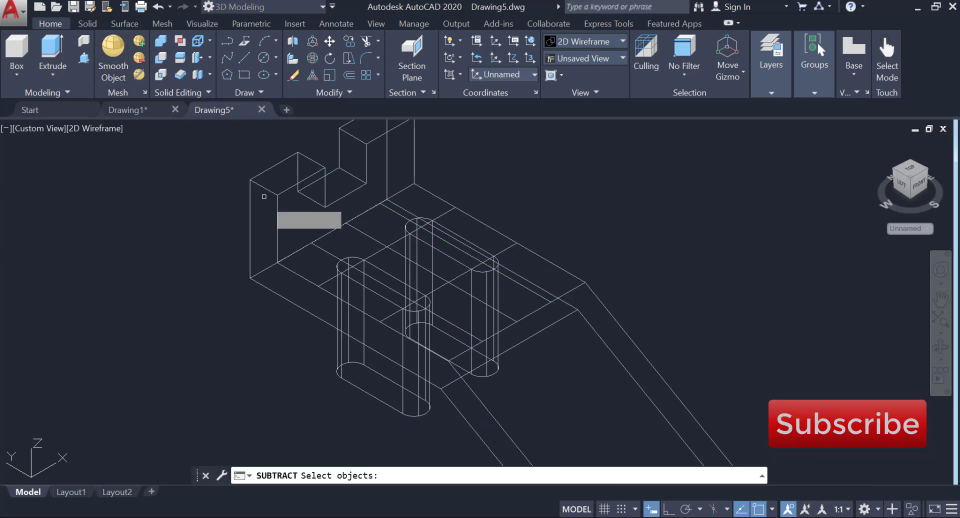
click(291, 231)
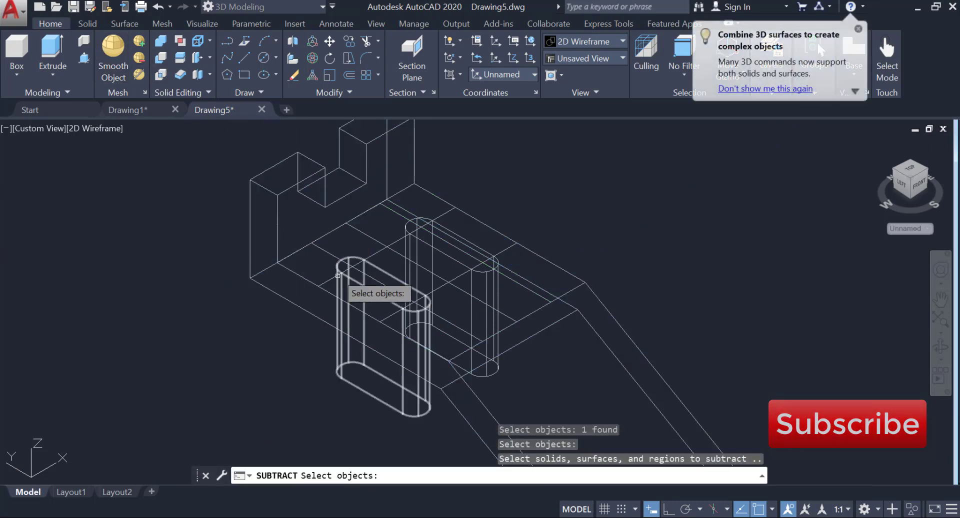
click(343, 277)
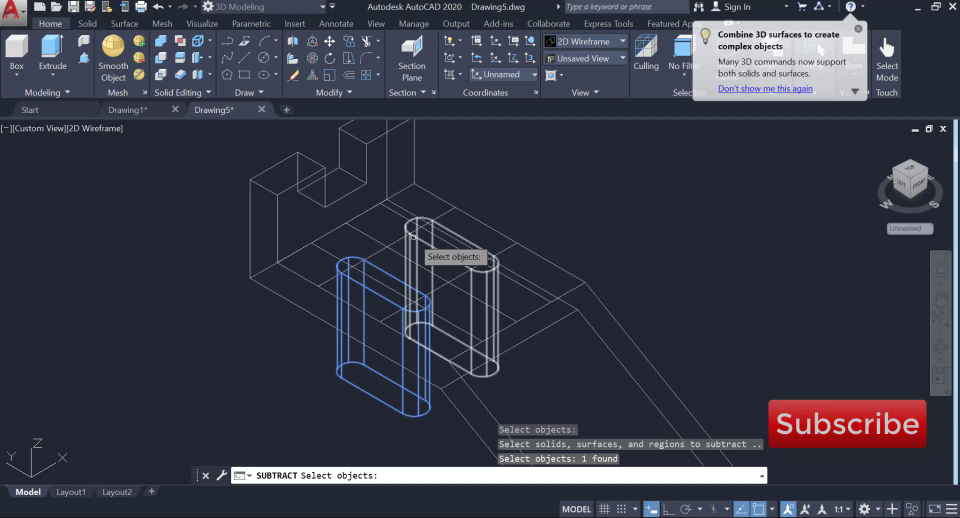
click(419, 252)
key(Return)
shift+middle_drag(356, 250, 380, 243)
From the top view, erase the six construction lines on the base, then orbit back to 3D
click(910, 173)
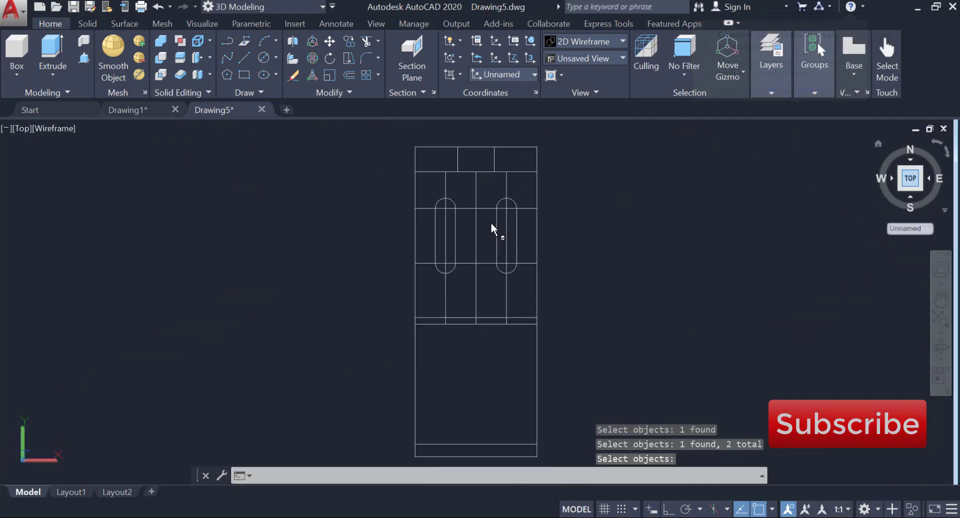
click(465, 208)
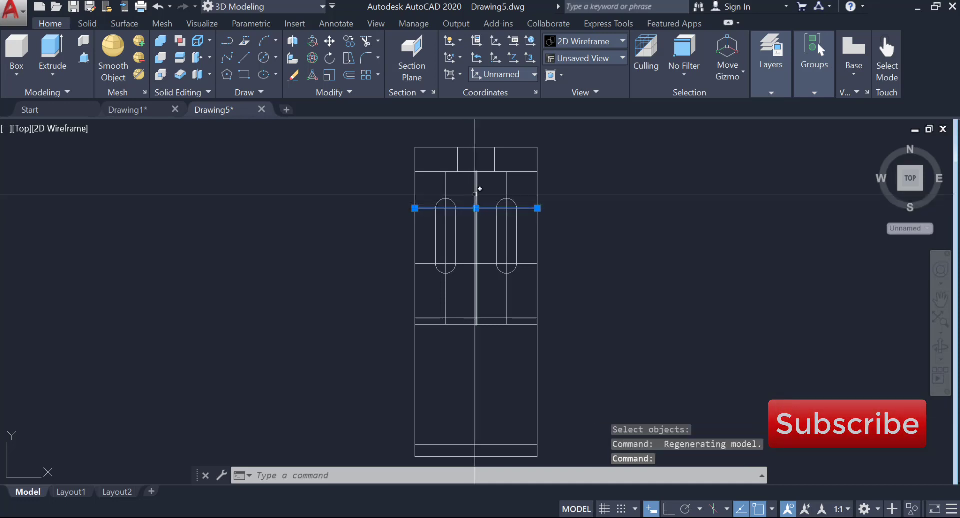
click(476, 189)
click(446, 188)
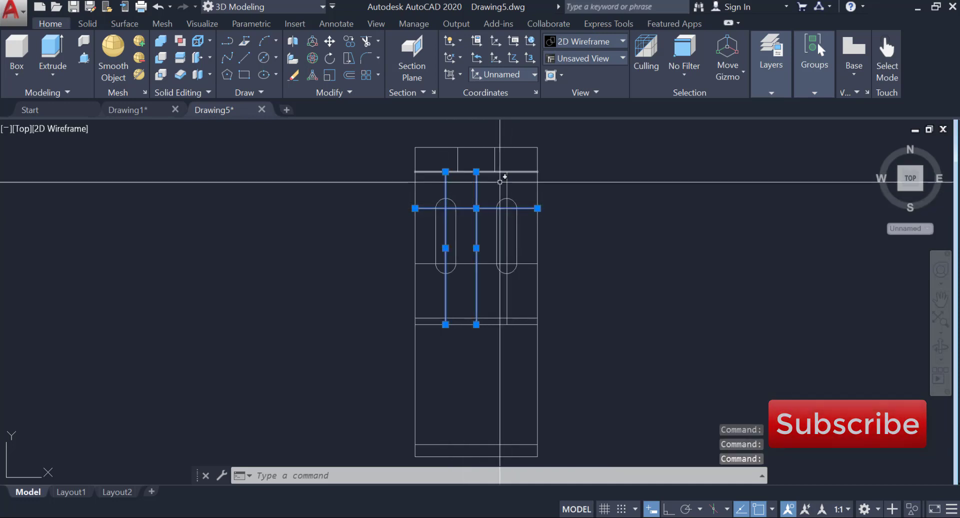
click(507, 185)
click(488, 171)
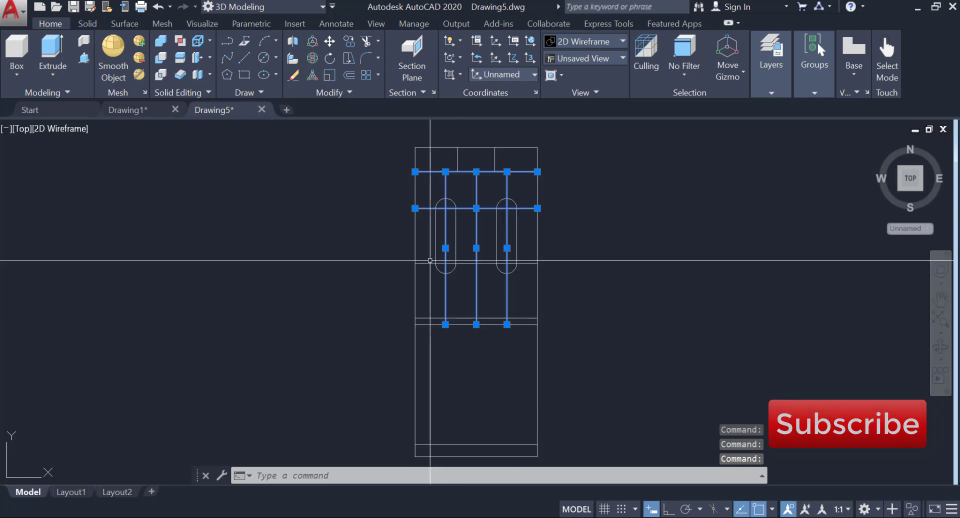
click(435, 264)
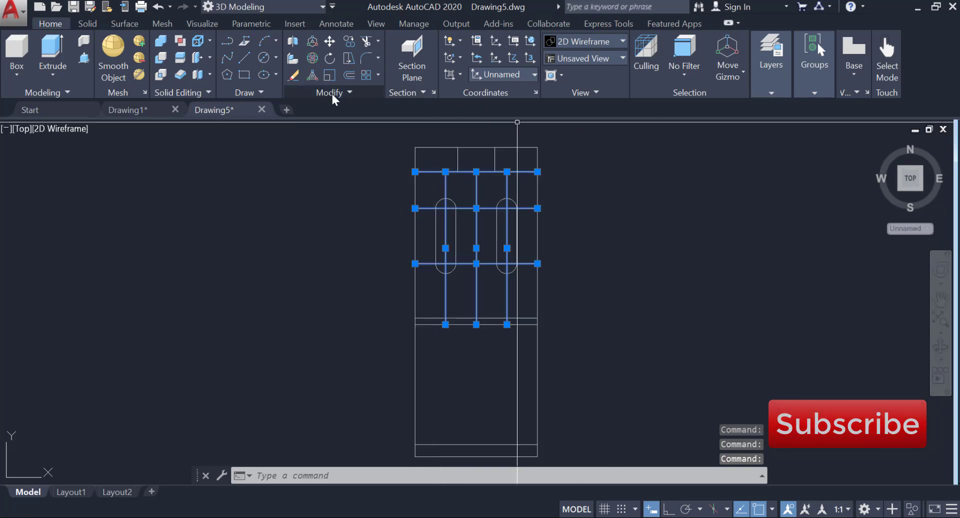
click(294, 76)
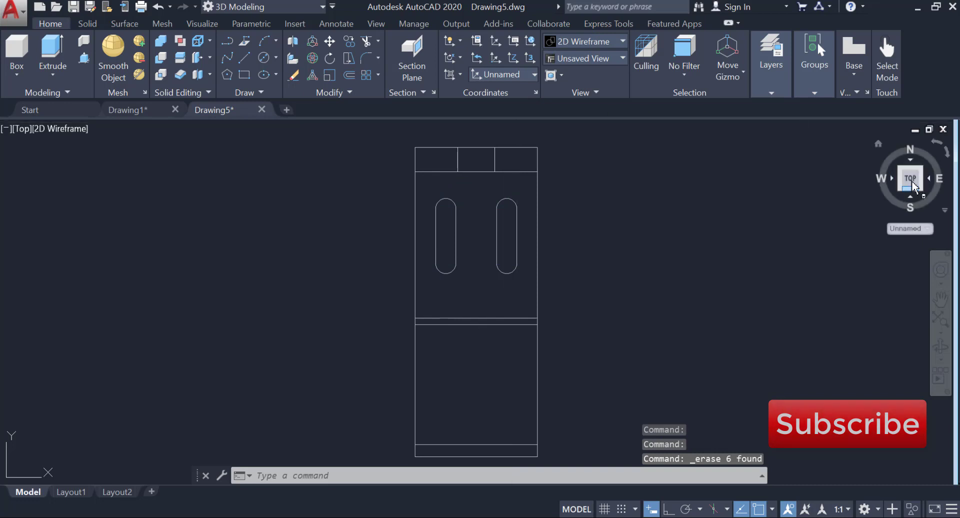
shift+middle_drag(580, 259, 472, 244)
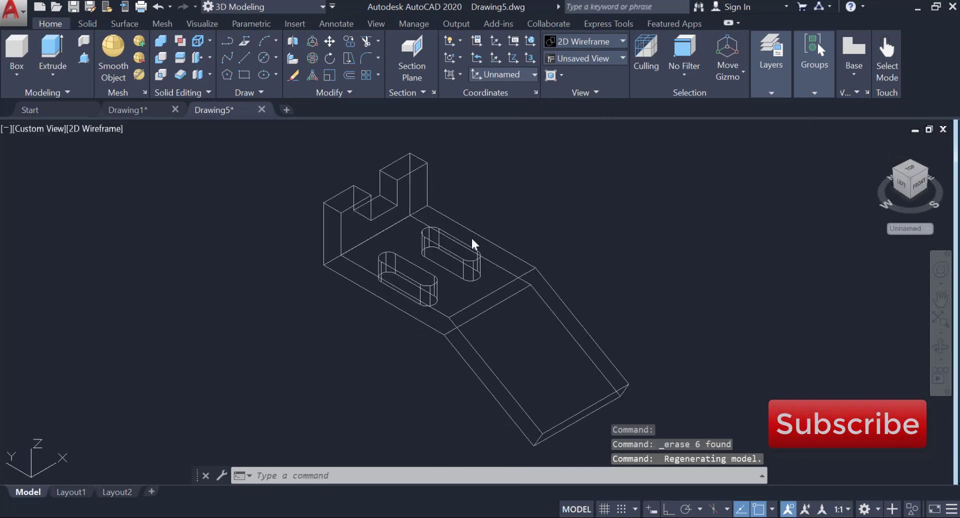
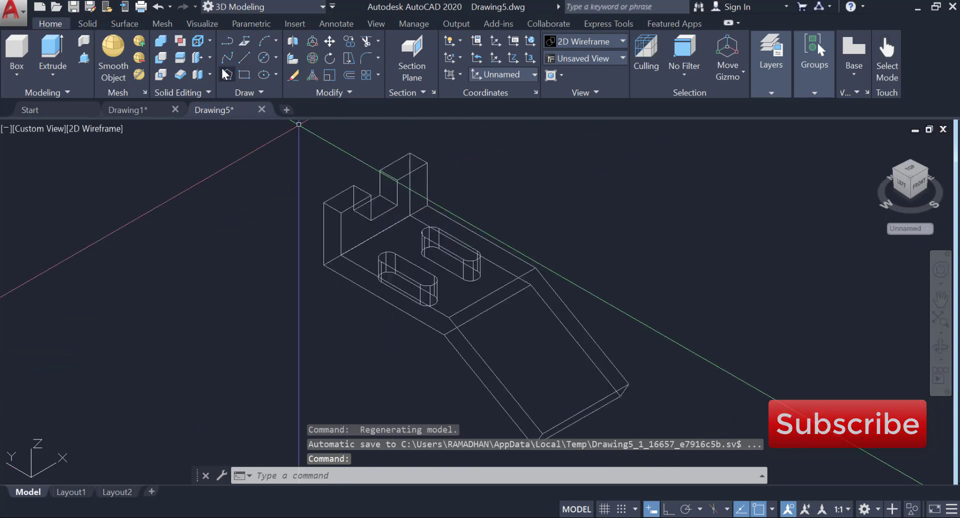
Draw a line between the two end corners of the angled arm
click(245, 59)
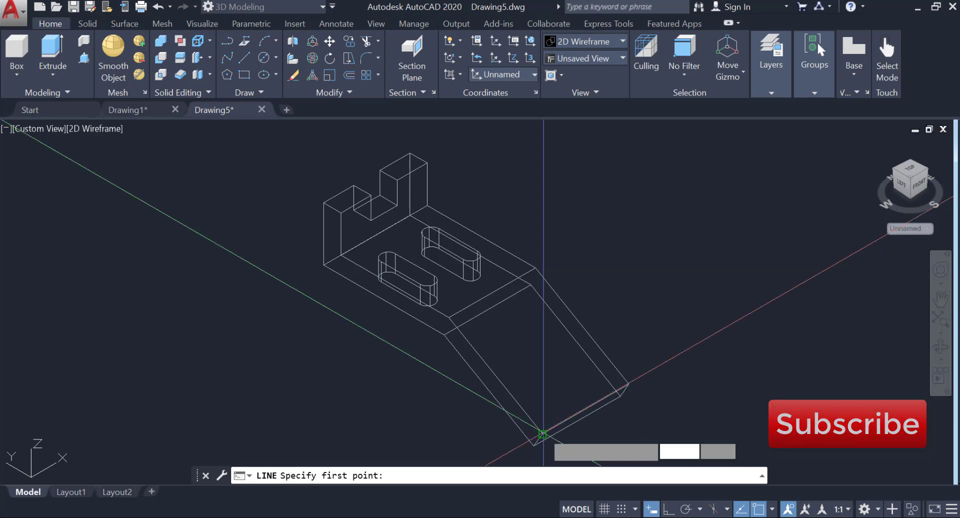
click(543, 434)
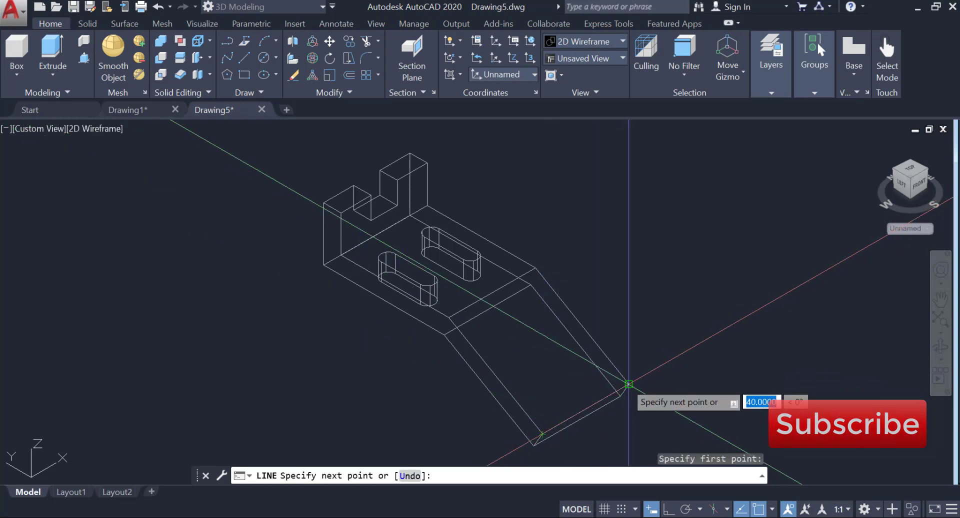
click(629, 385)
right_click(661, 283)
click(689, 291)
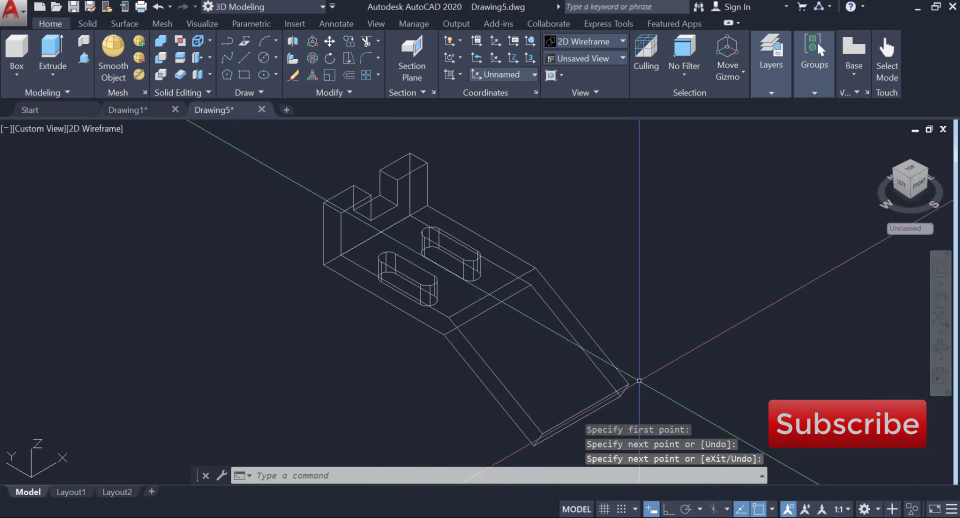
click(646, 373)
key(Escape)
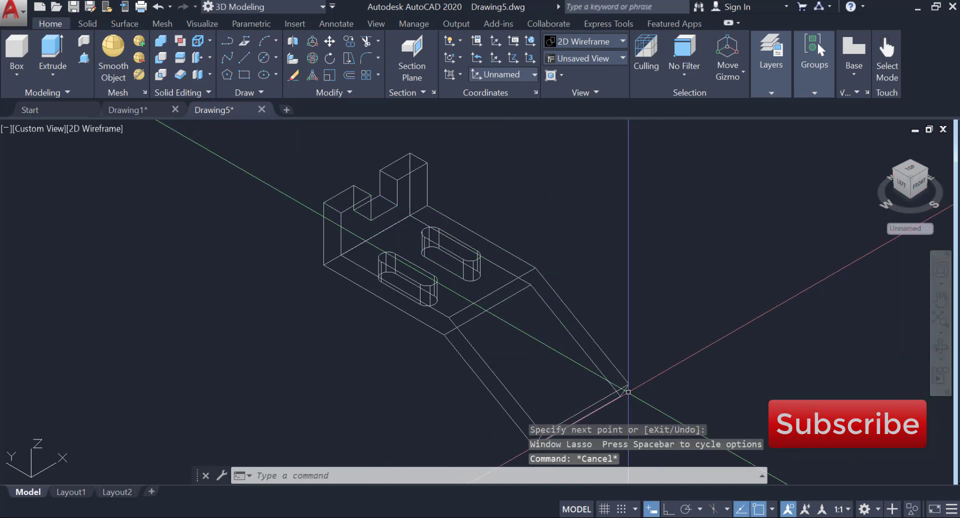
Align the UCS with the arm's sloped top face using origin, X-axis and XY-plane points
mouse_move(625, 390)
shift+middle_down()
mouse_move(664, 328)
mouse_move(643, 360)
mouse_move(641, 300)
shift+middle_up()
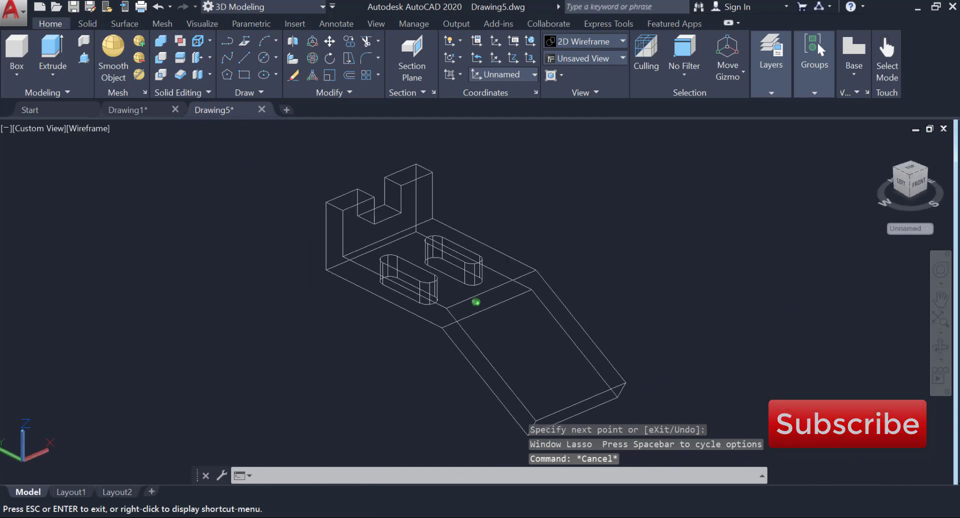
right_click(642, 291)
key(Escape)
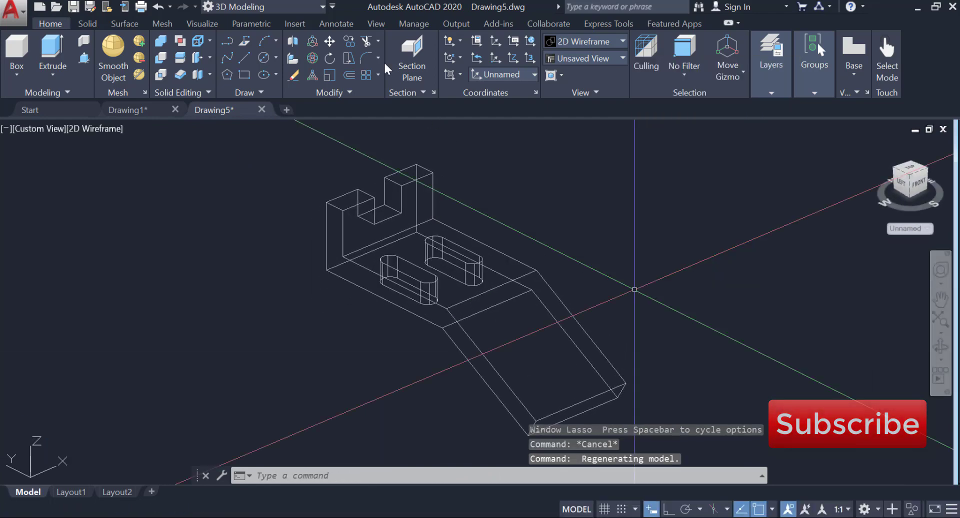
text(ucs)
key(Return)
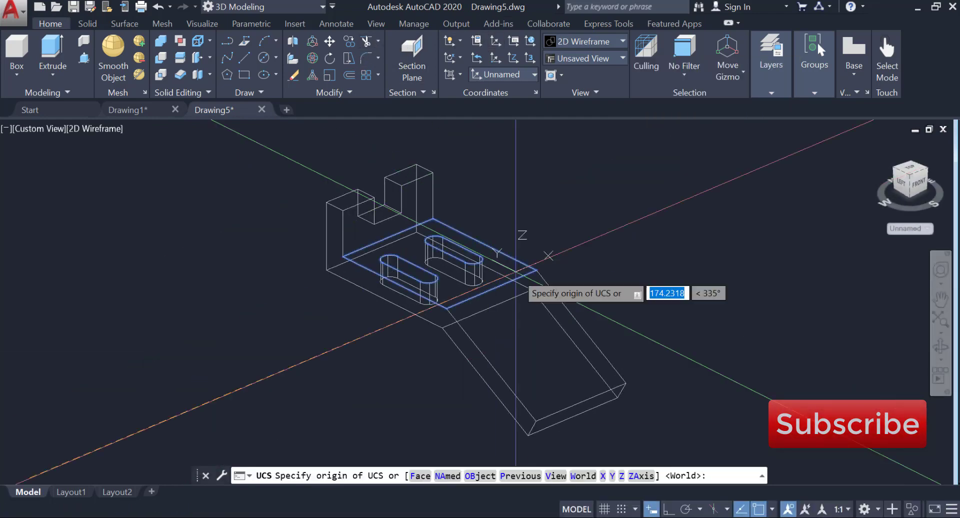
scroll(474, 308, up, 2)
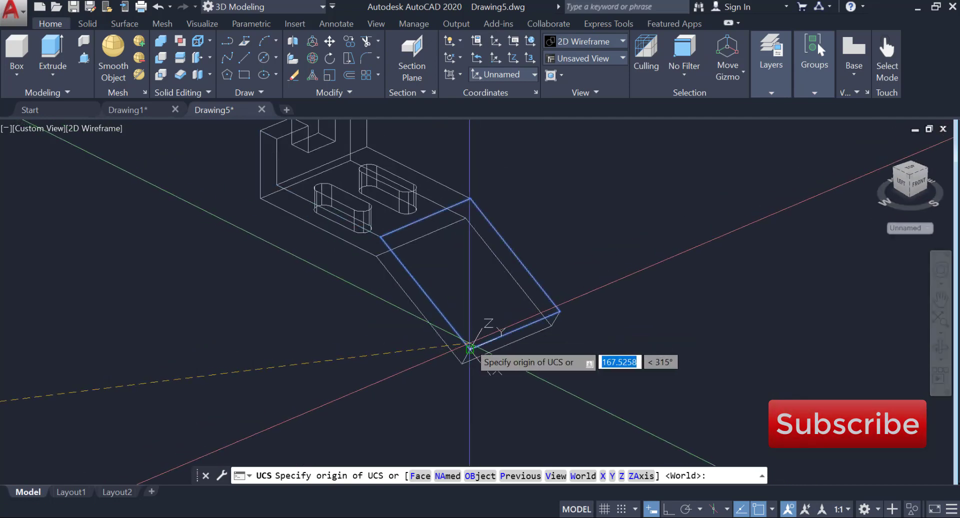
click(470, 350)
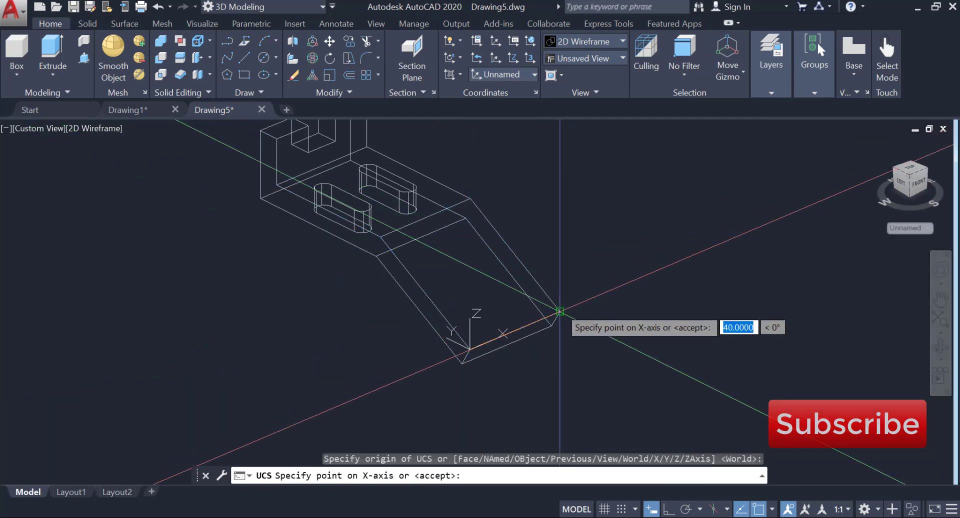
click(559, 311)
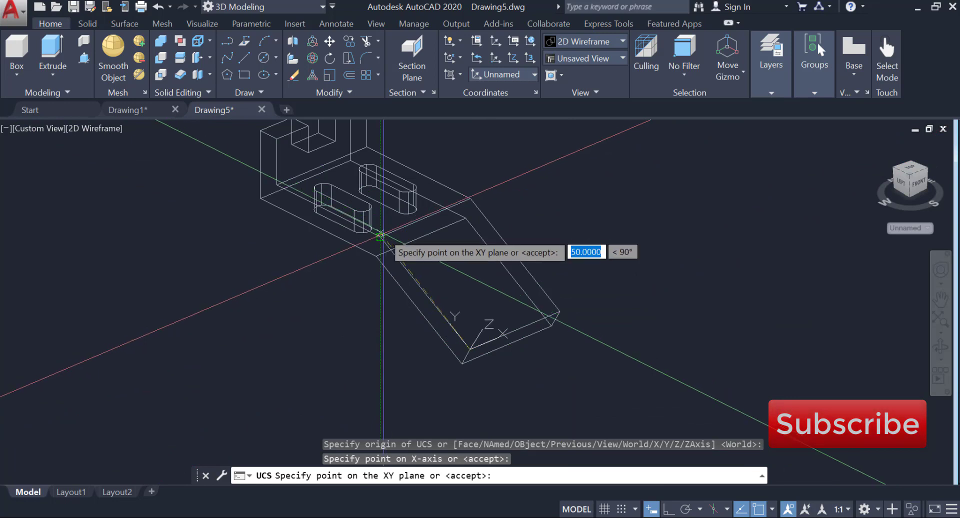
click(410, 240)
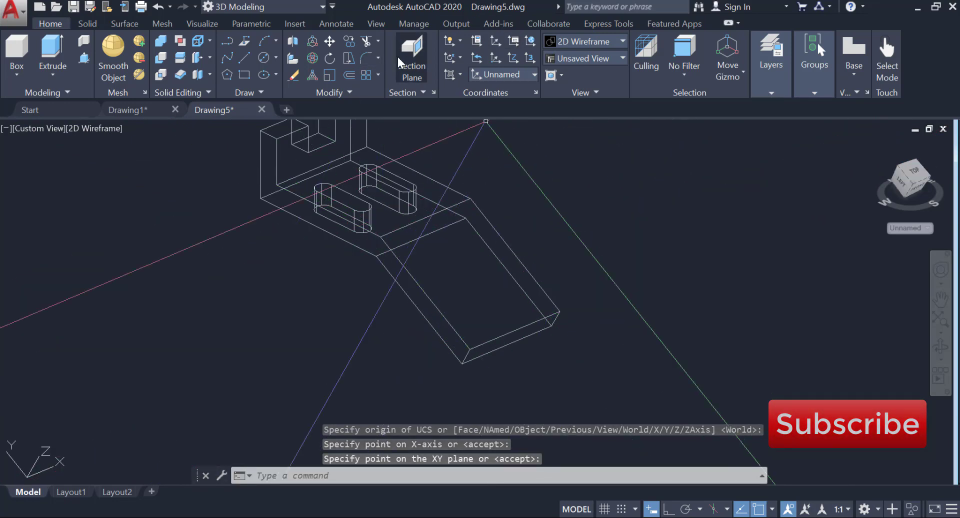
click(349, 75)
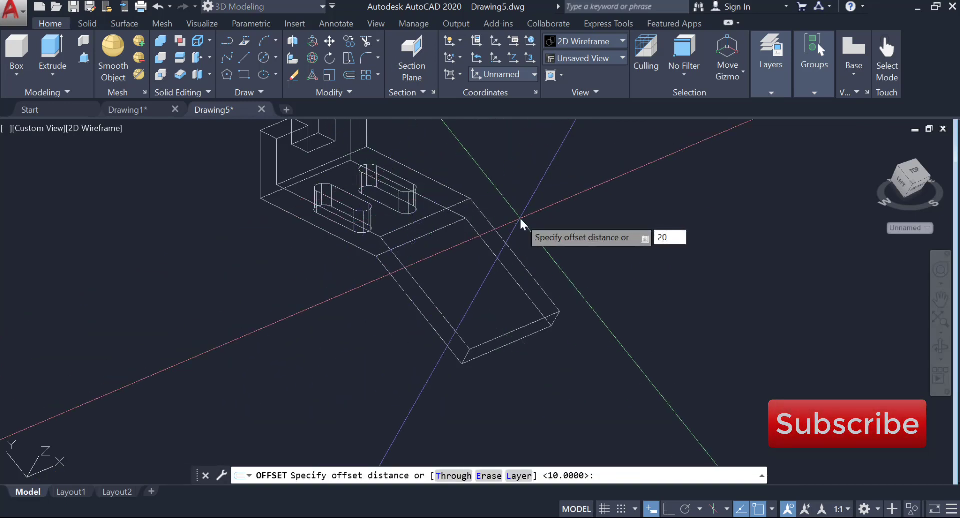
Offset the arm's end line 20 units inward toward the bracket body
text(20)
key(Return)
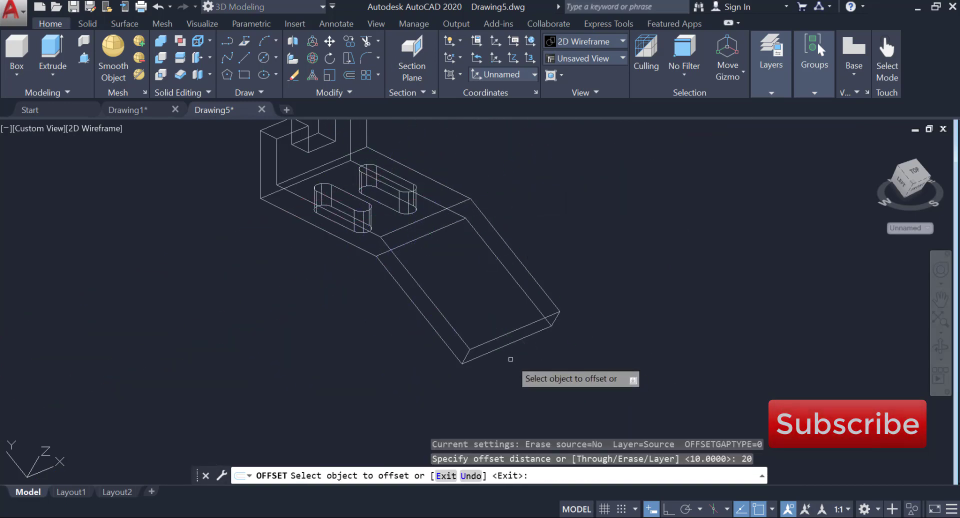
click(506, 333)
click(533, 273)
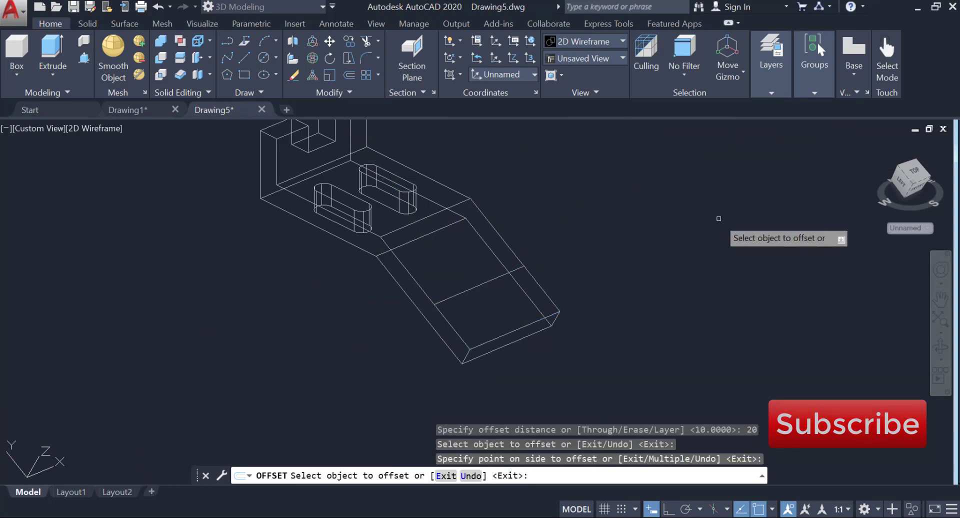
right_click(720, 216)
click(740, 224)
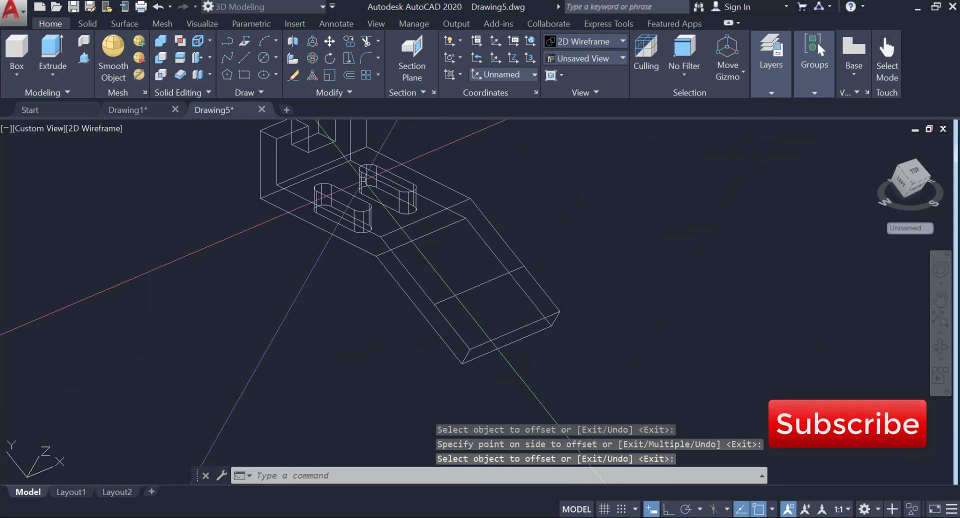
Draw a 25-diameter circle centred on the new offset line
click(263, 59)
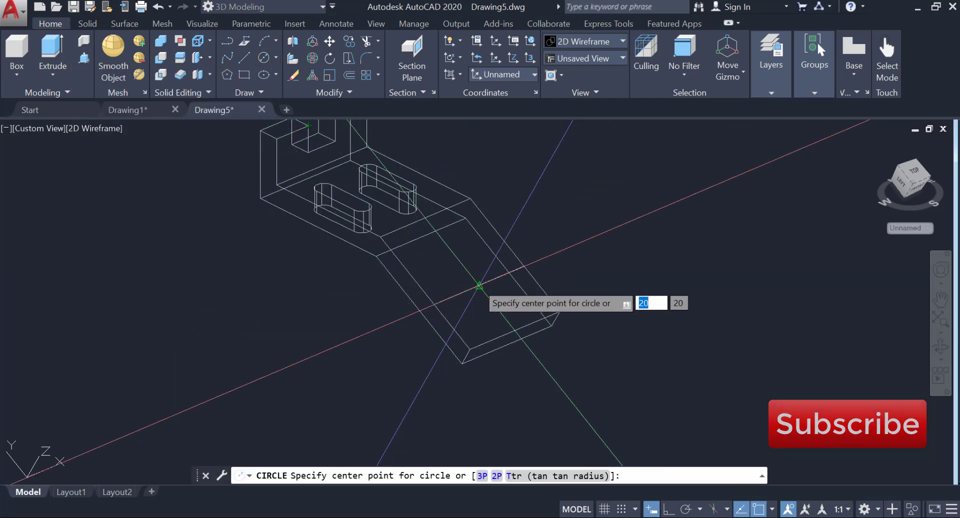
click(480, 286)
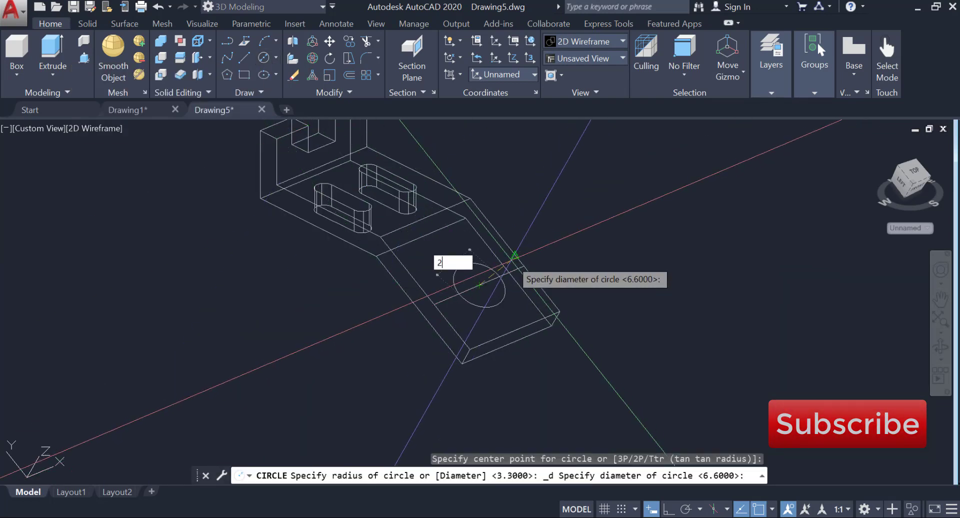
key(Return)
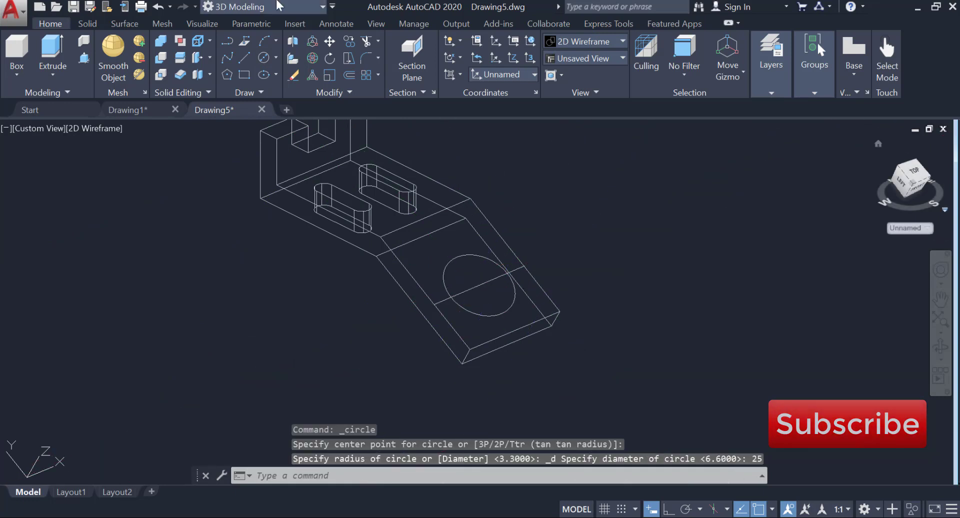
Extrude the 25-diameter circle into a cylinder through the arm
click(63, 41)
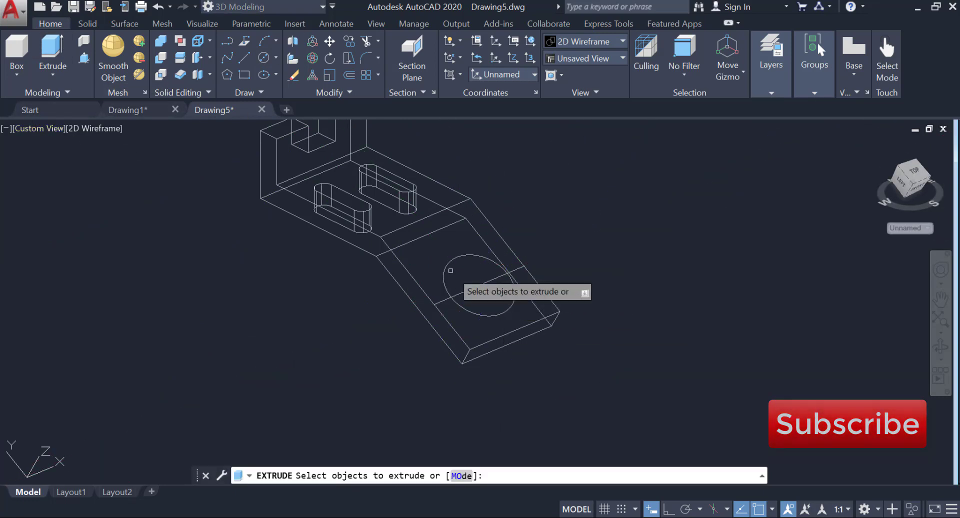
click(443, 268)
right_click(444, 270)
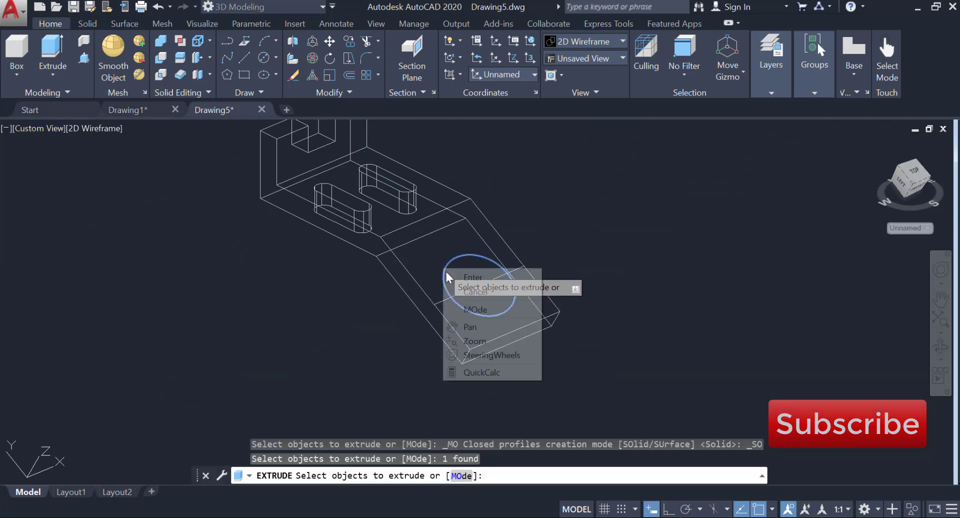
click(459, 274)
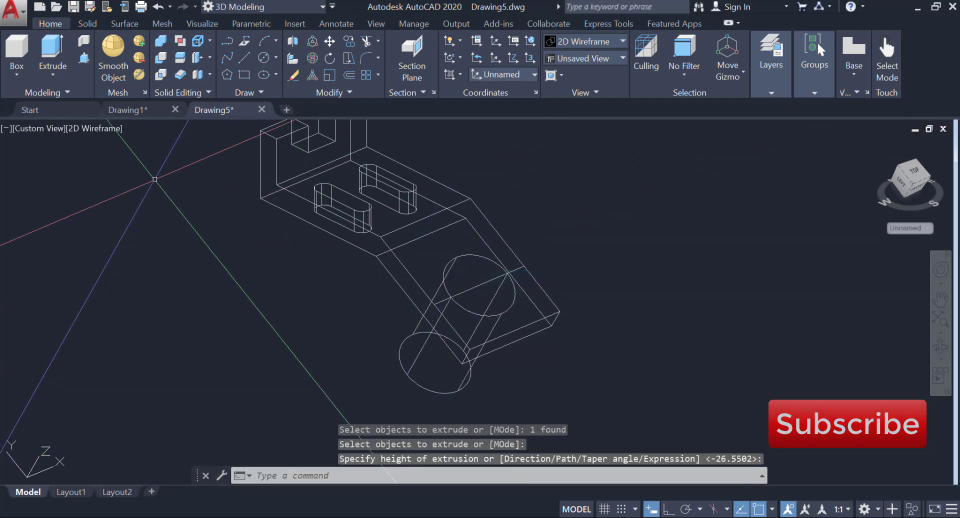
click(98, 129)
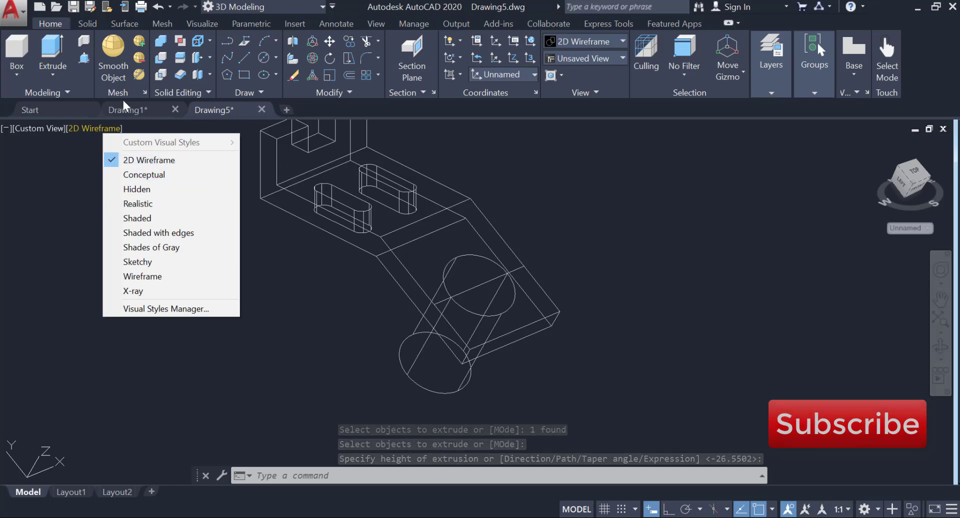
Subtract the cylinder from the bracket solid, leaving a hole through the arm
click(162, 63)
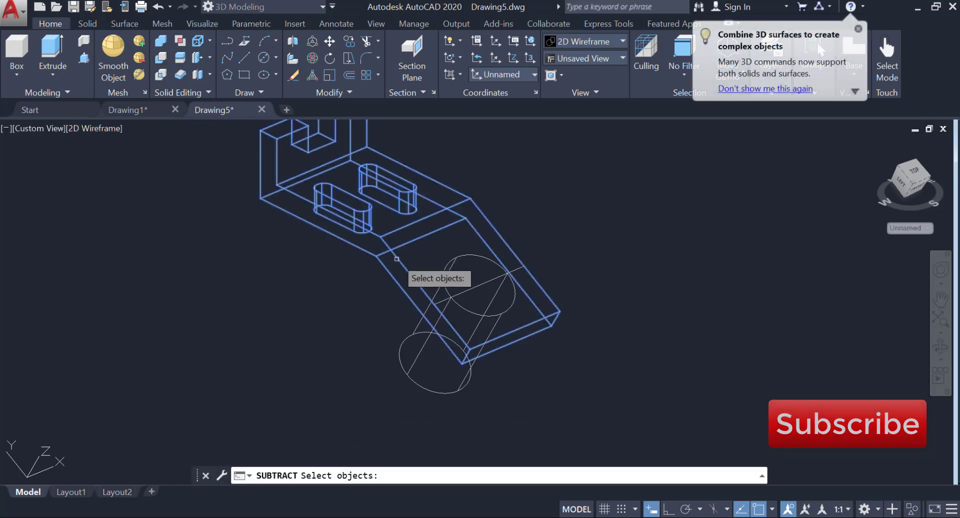
click(397, 259)
key(Return)
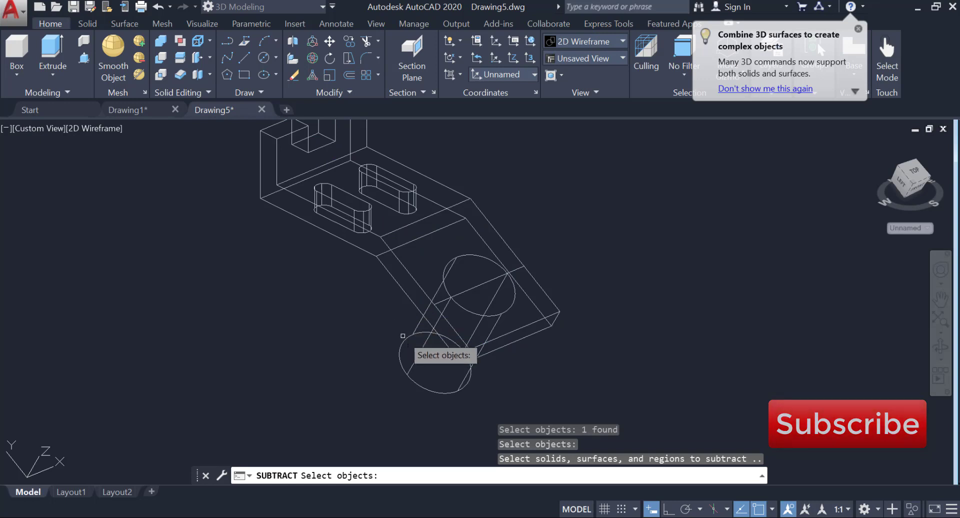
click(415, 341)
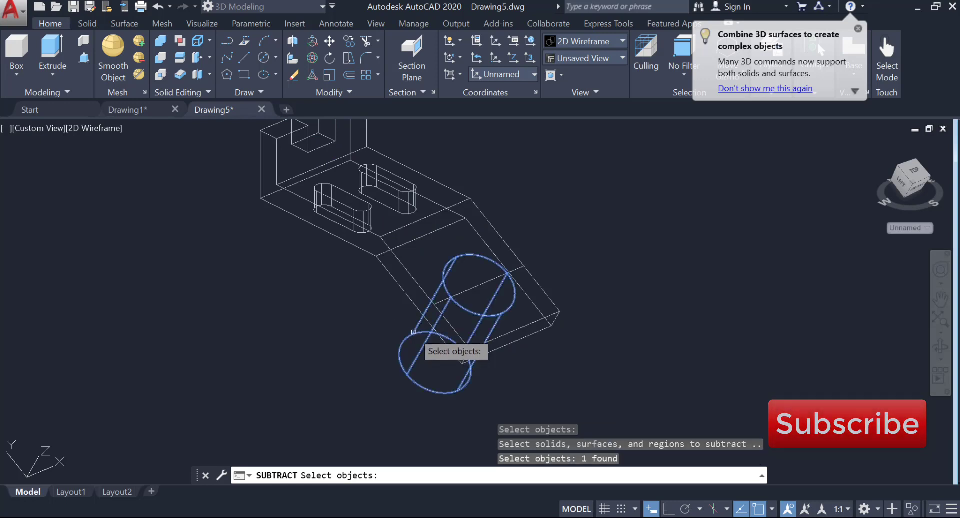
key(Return)
click(108, 128)
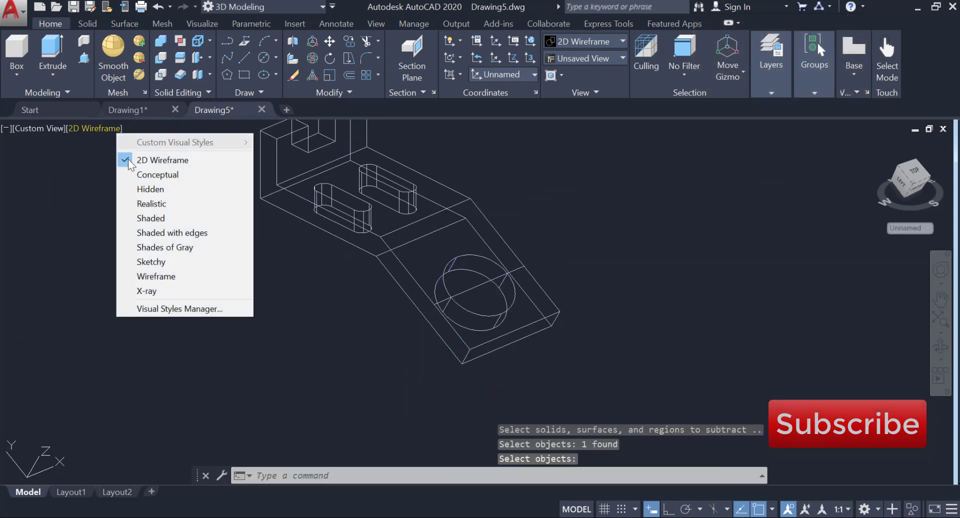
Inspect the bracket in Realistic shading from other angles, then switch to 2D Wireframe
click(153, 205)
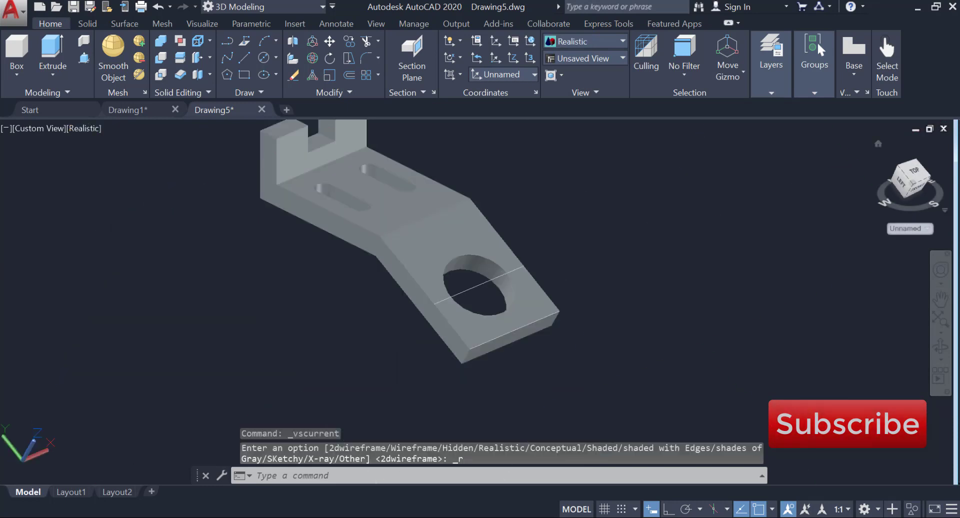
click(938, 349)
drag(321, 251, 370, 246)
right_click(440, 217)
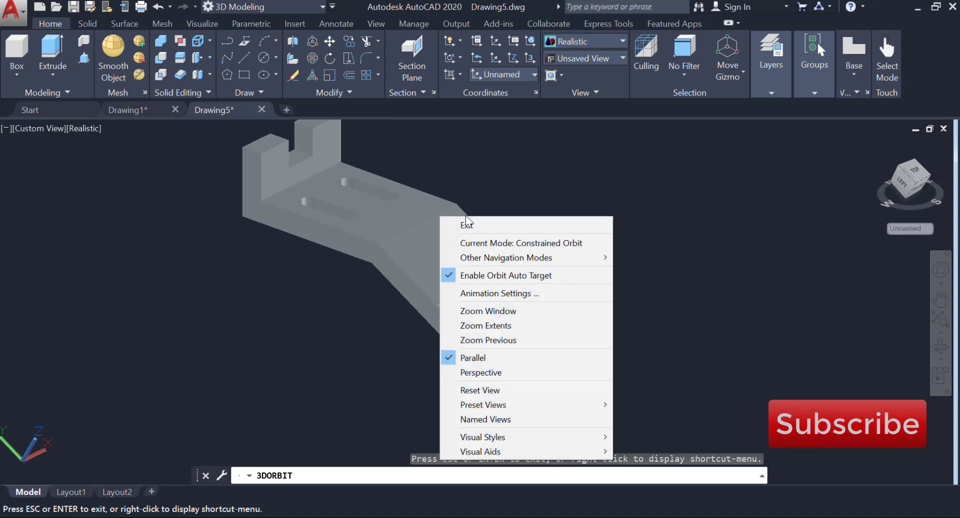
click(470, 226)
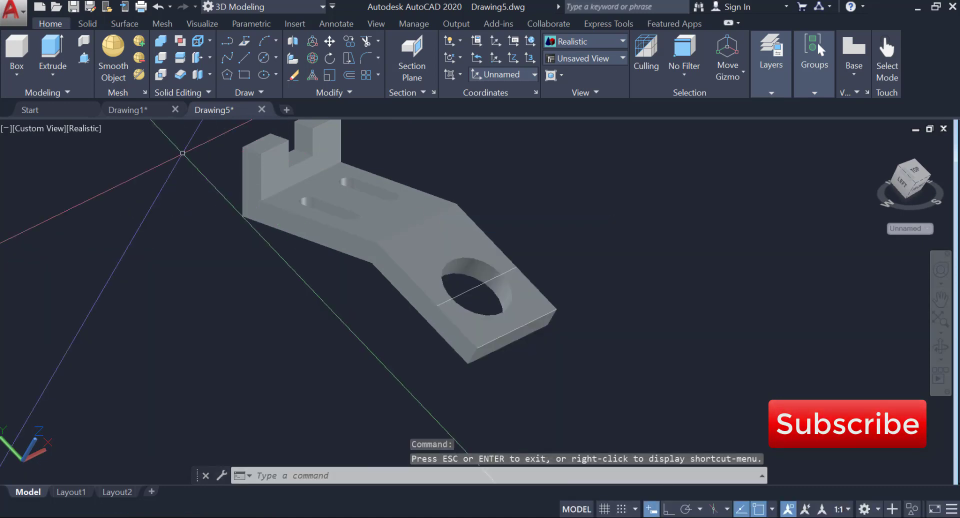
click(86, 131)
click(108, 160)
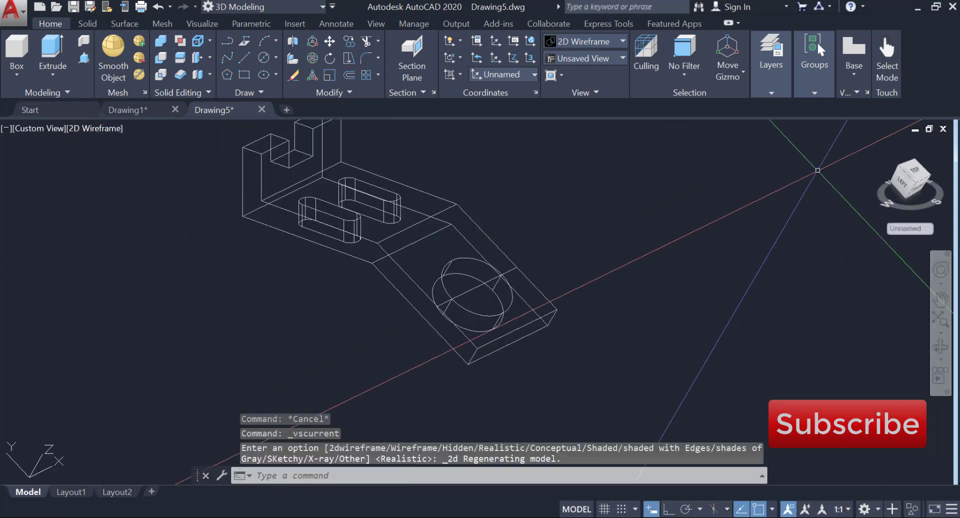
Erase the stray diameter line crossing the hole
shift+middle_drag(345, 172, 360, 215)
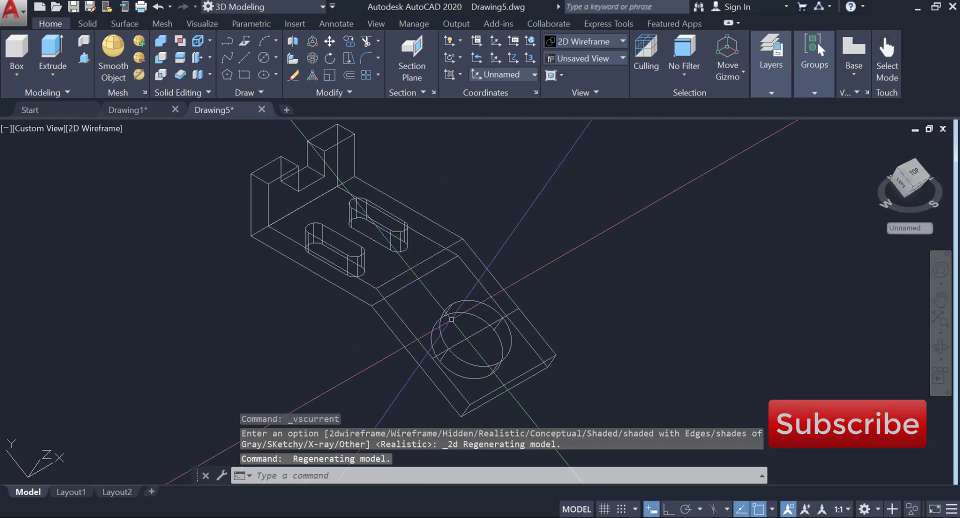
click(481, 328)
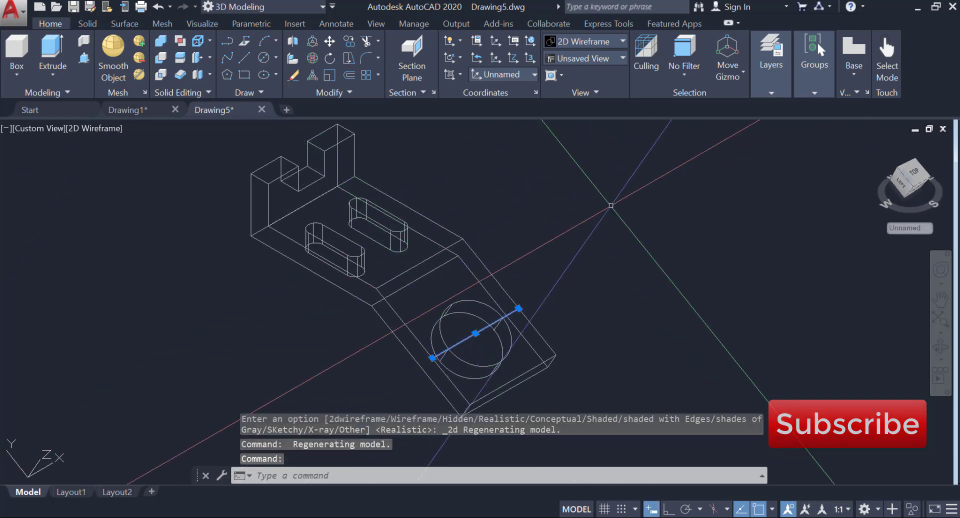
text(E)
key(Return)
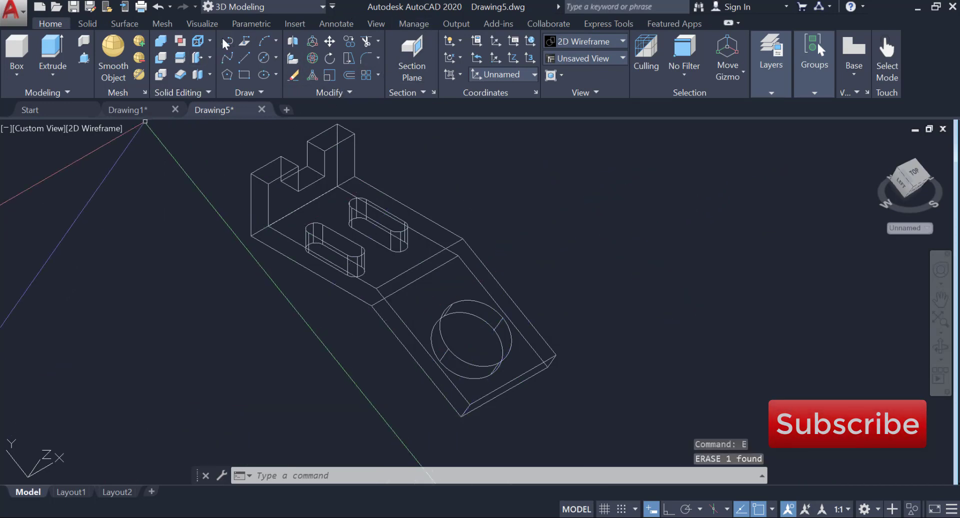
Start a Fillet Edge on the arm's two end edges, then cancel and undo it
click(87, 24)
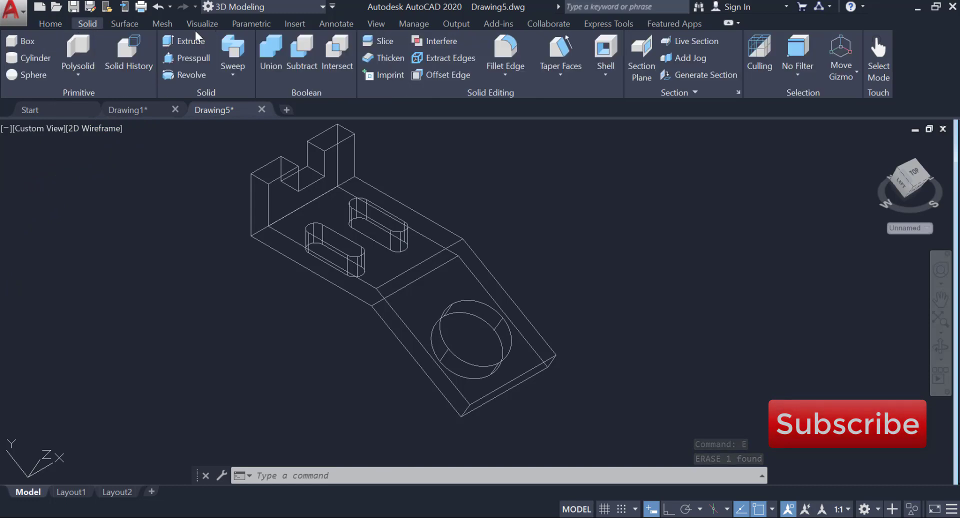
click(500, 49)
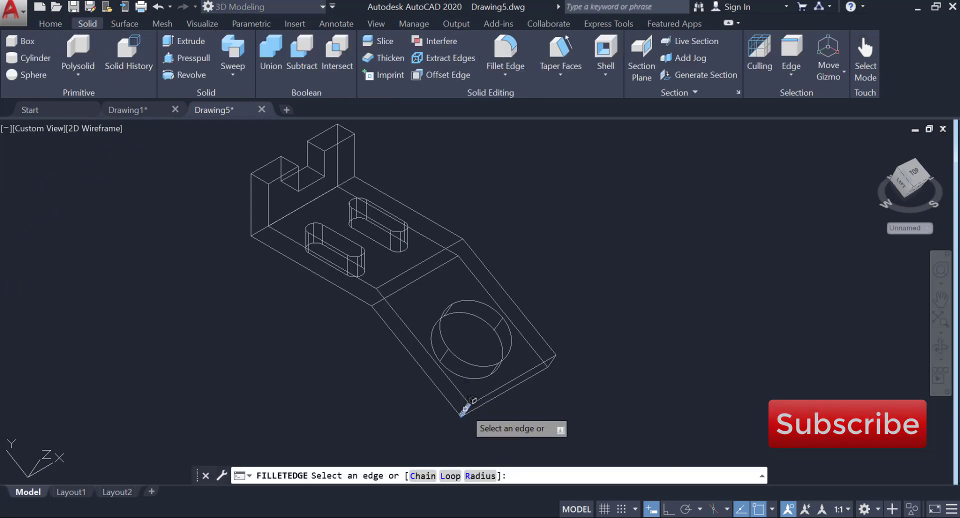
click(467, 409)
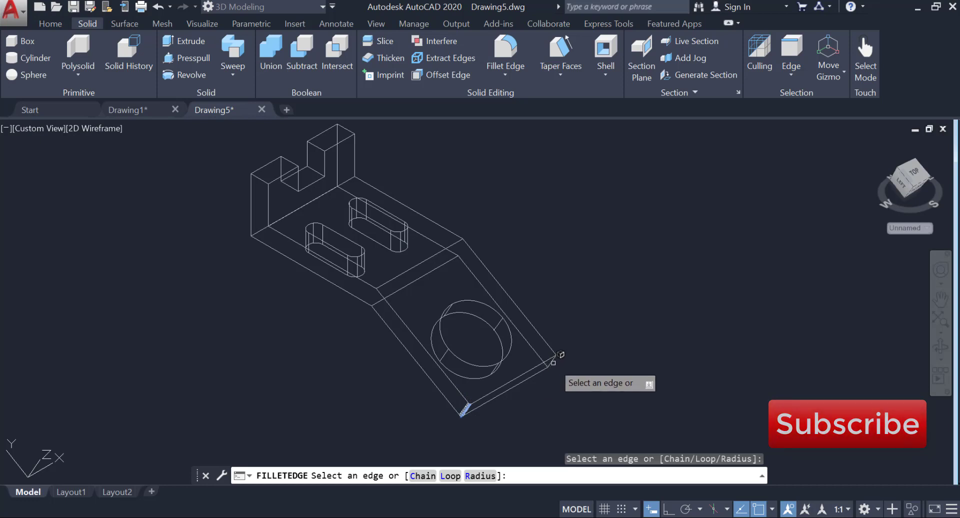
click(552, 362)
key(Return)
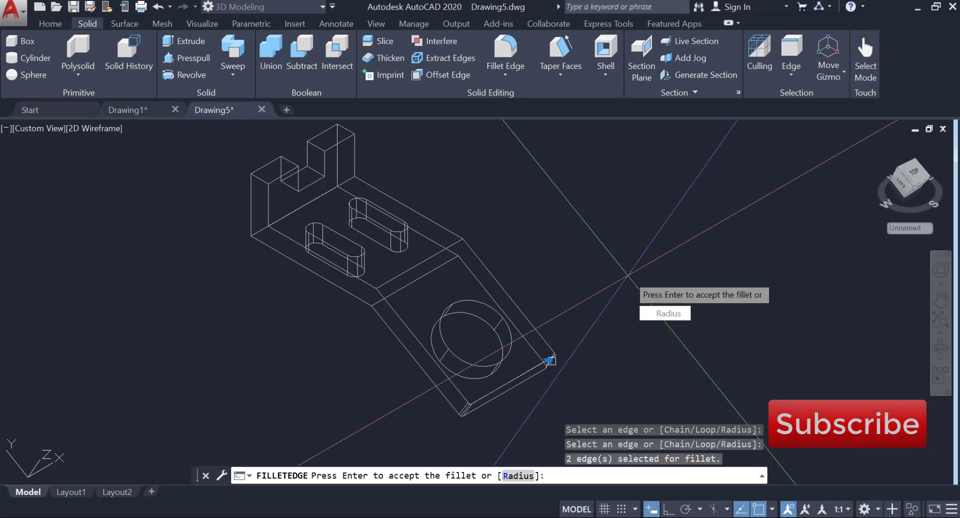
click(519, 477)
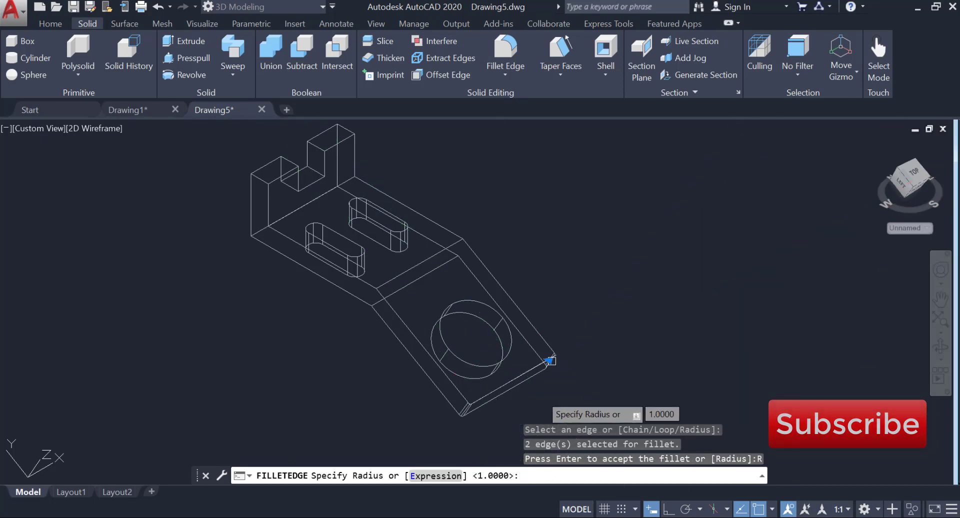
key(Escape)
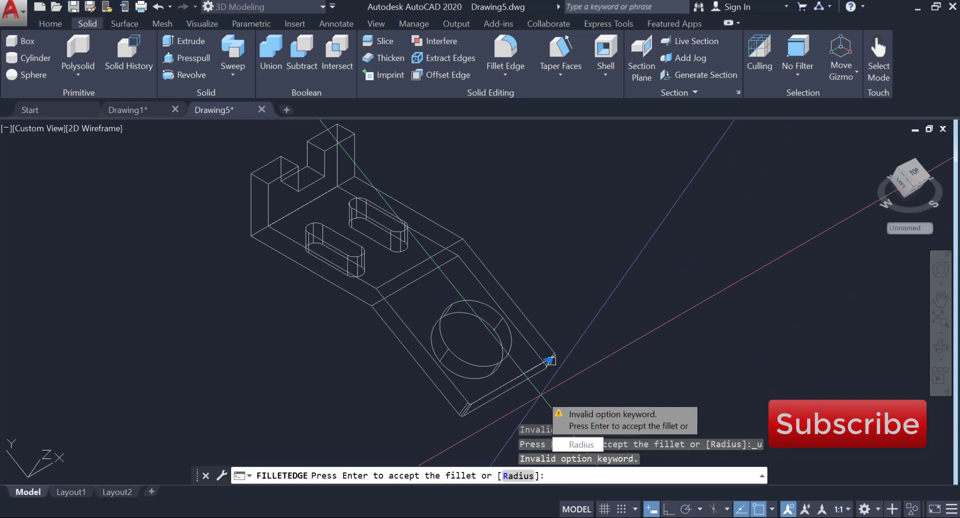
key(Escape)
key(Escape)
key(Escape)
key(ctrl+z)
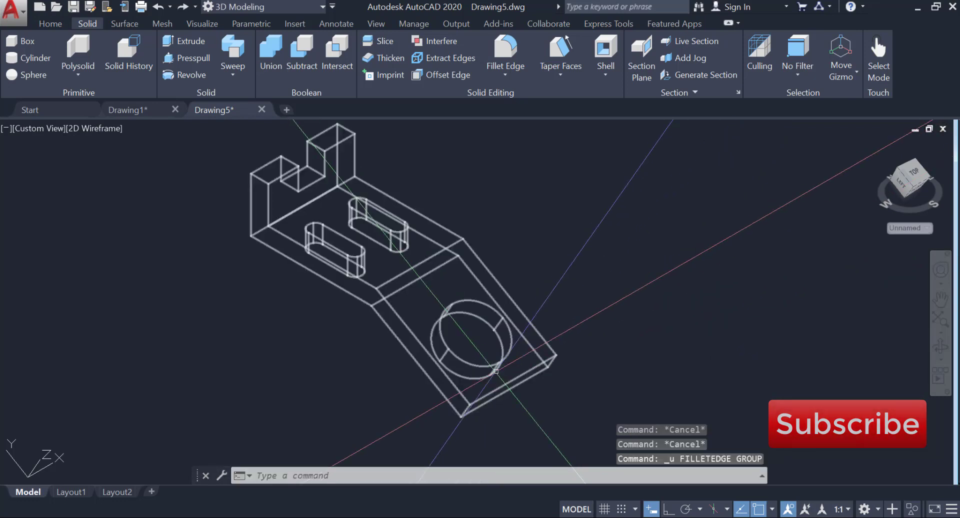
Fillet the arm's two outer end edges with radius 20
click(505, 52)
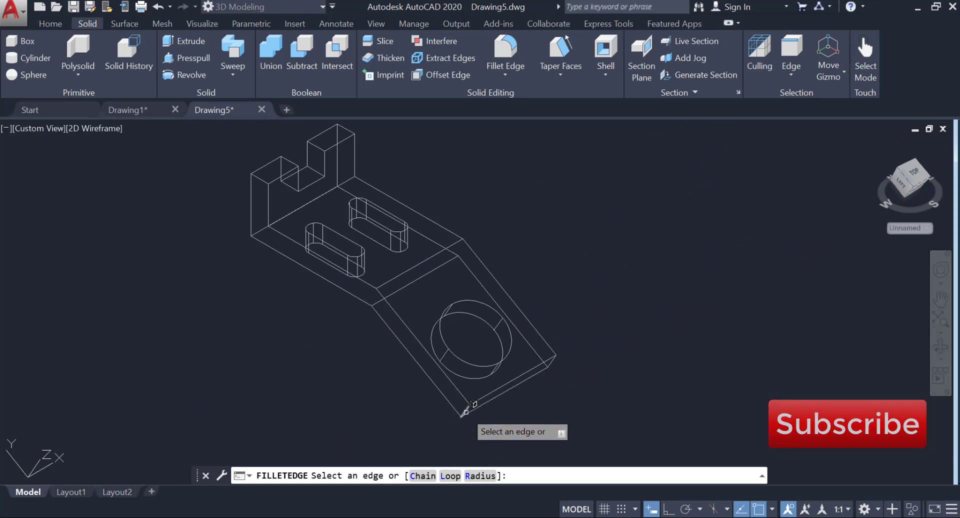
click(465, 410)
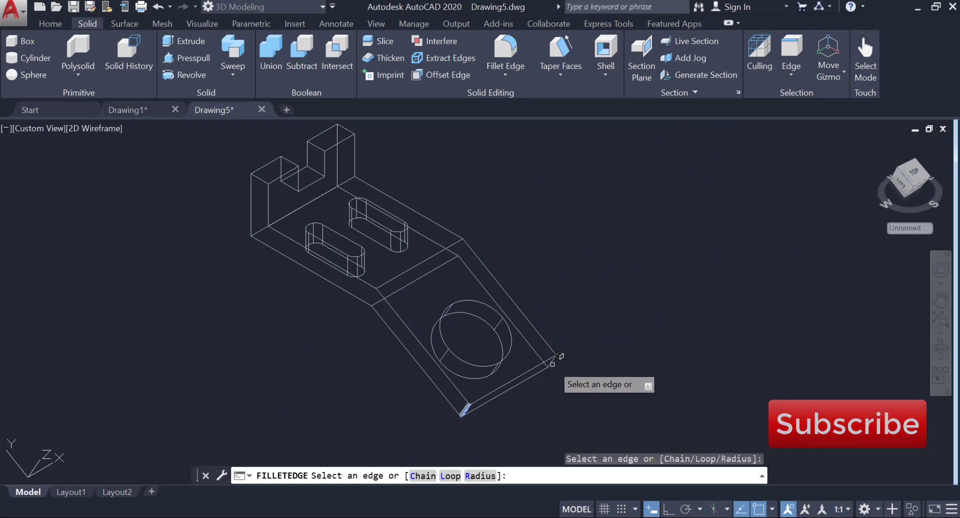
click(553, 364)
click(479, 476)
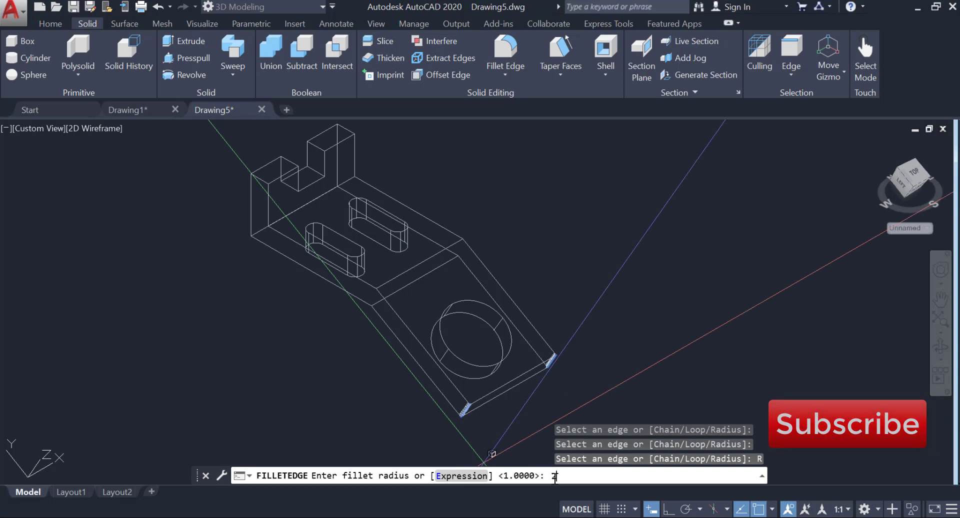
key(Return)
key(Return)
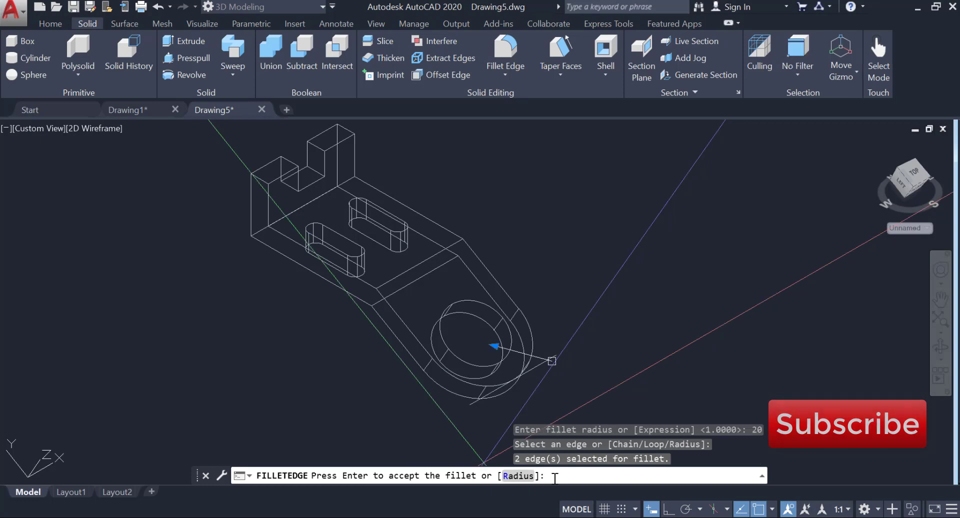
key(Return)
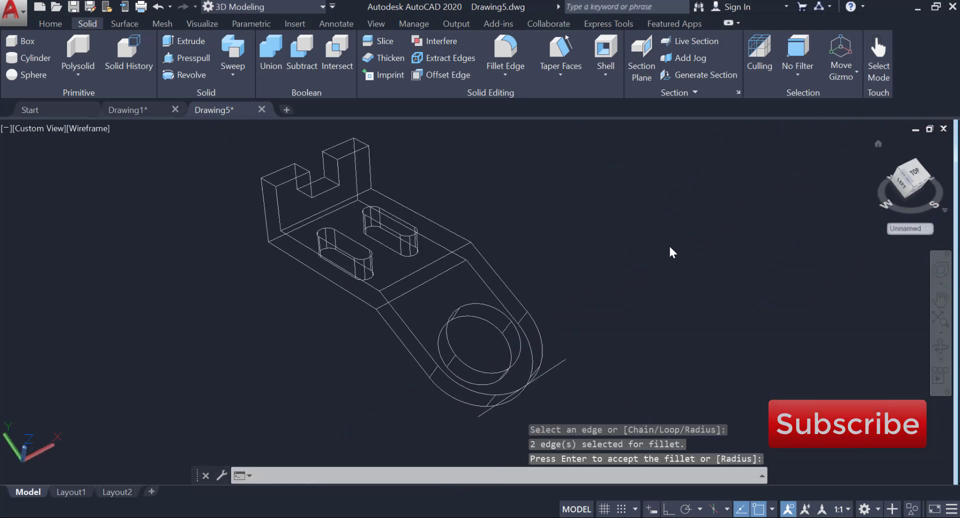
scroll(575, 418, up, 2)
scroll(620, 389, down, 2)
Erase the leftover line by the rounded end and show the bracket in Shades of Gray
click(619, 388)
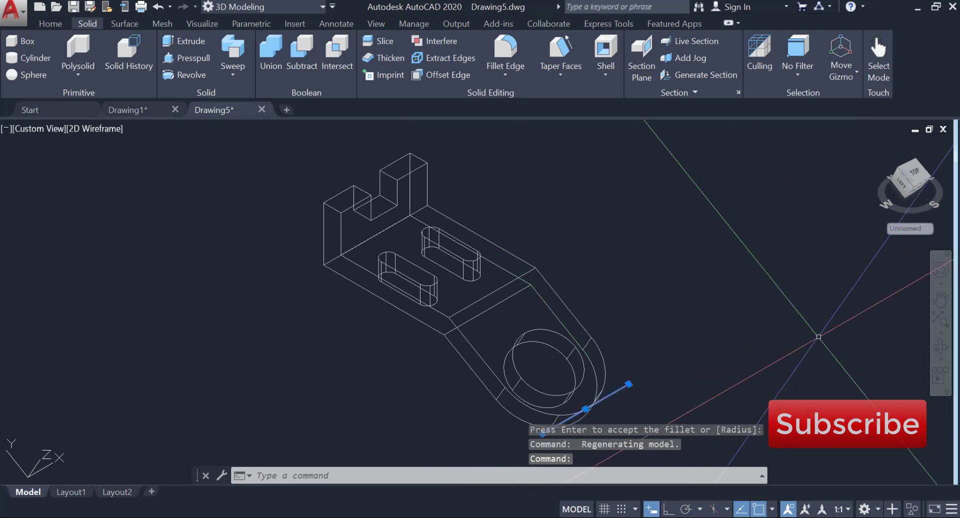
key(Return)
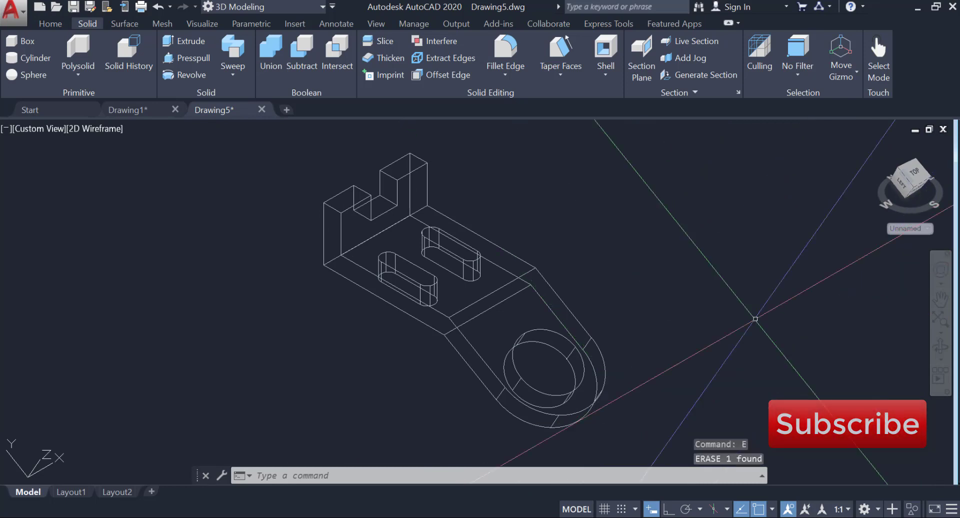
click(100, 133)
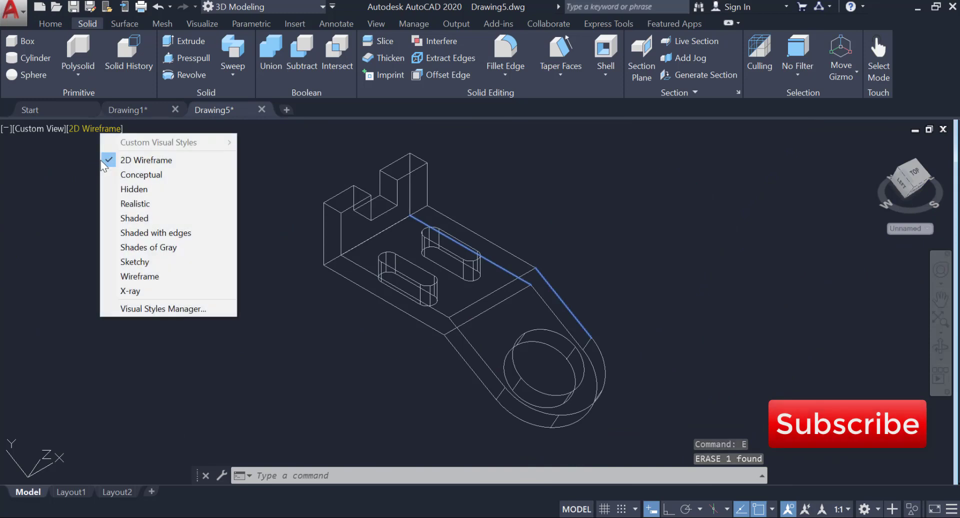
click(144, 248)
Inspect the bracket by orbiting and using Top and Home views, then return to 2D Wireframe
click(946, 348)
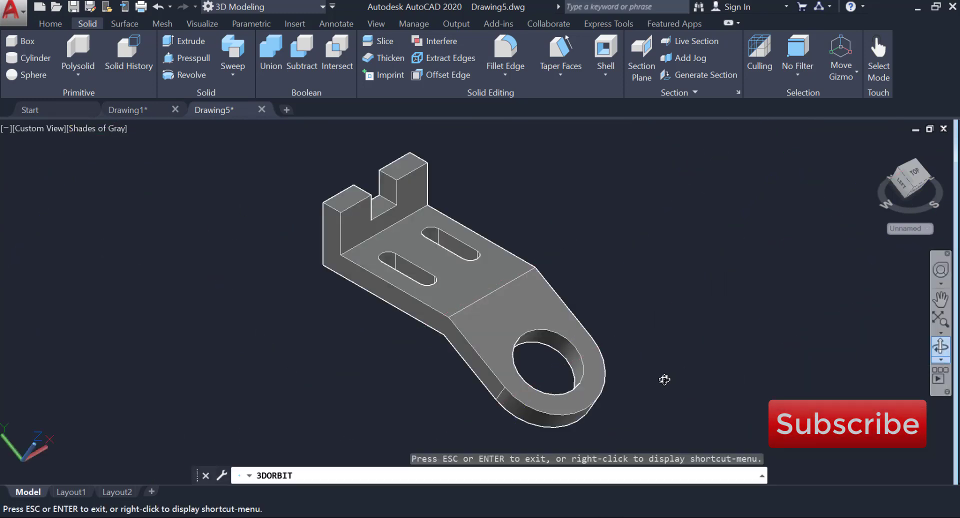
drag(582, 363, 502, 278)
drag(519, 229, 645, 285)
right_click(655, 270)
click(671, 275)
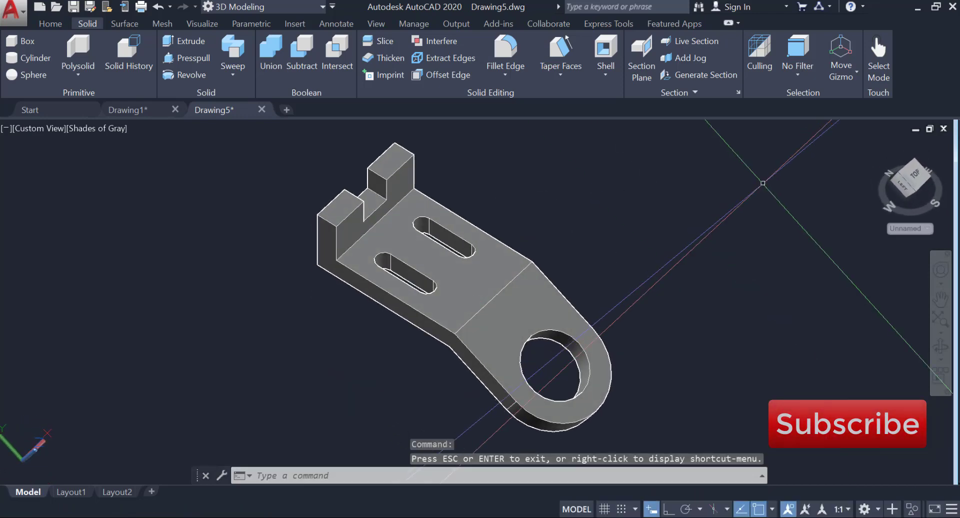
click(918, 178)
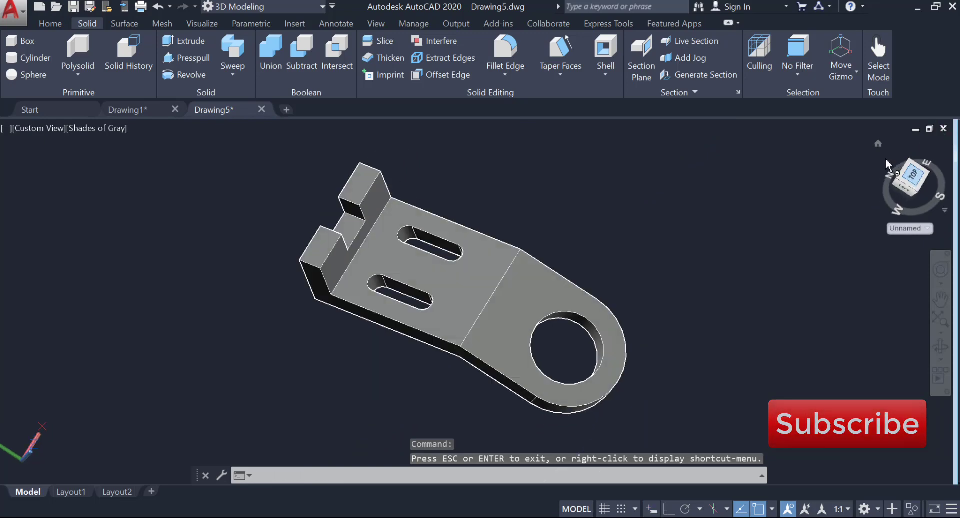
click(878, 145)
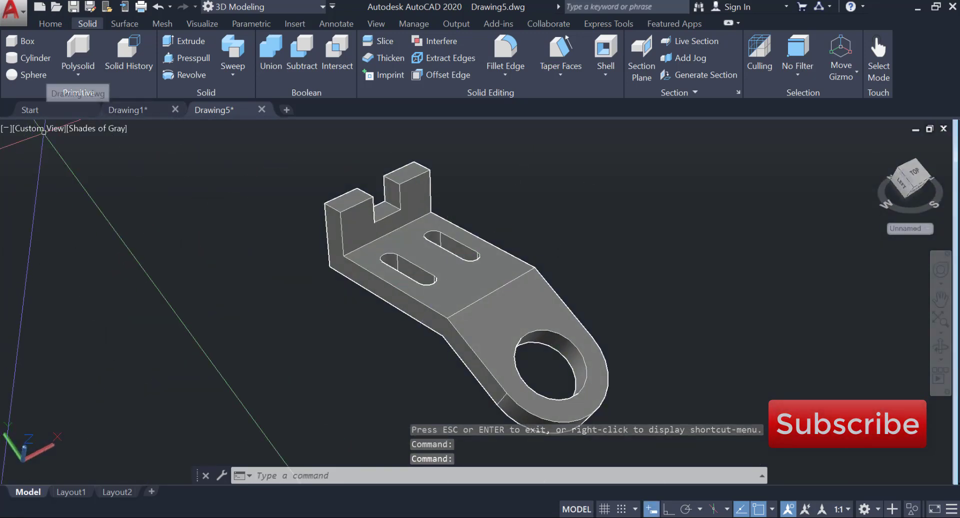
click(95, 128)
click(129, 161)
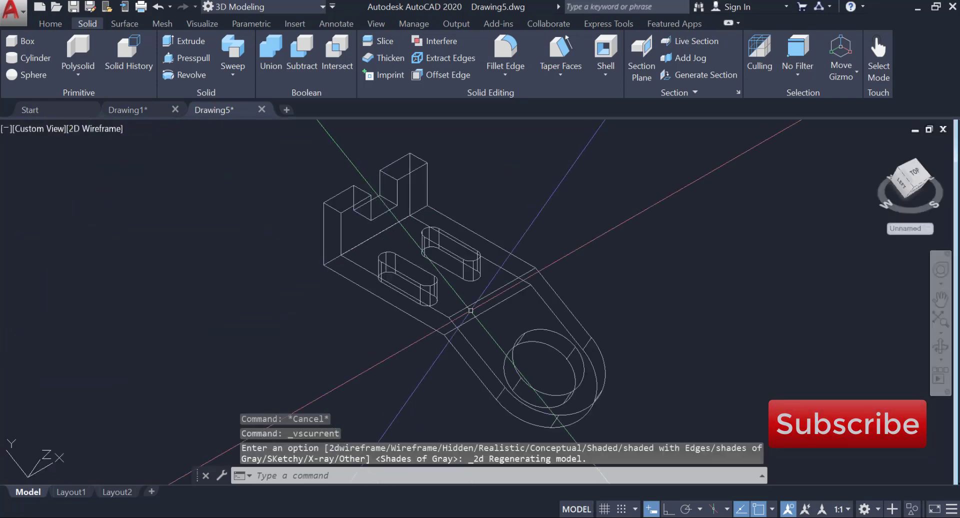
Draw a short trial line from the ring's circle centre
middle_drag(484, 326, 350, 234)
click(51, 24)
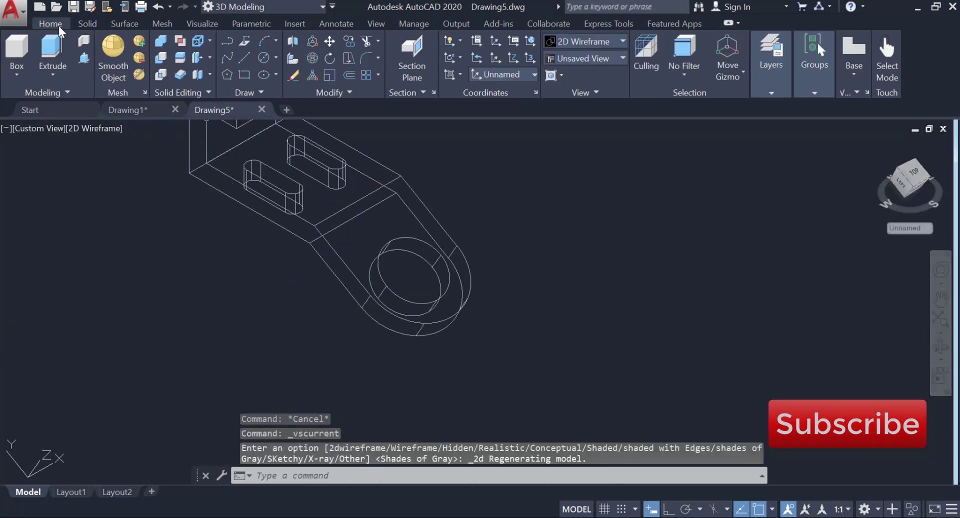
click(243, 57)
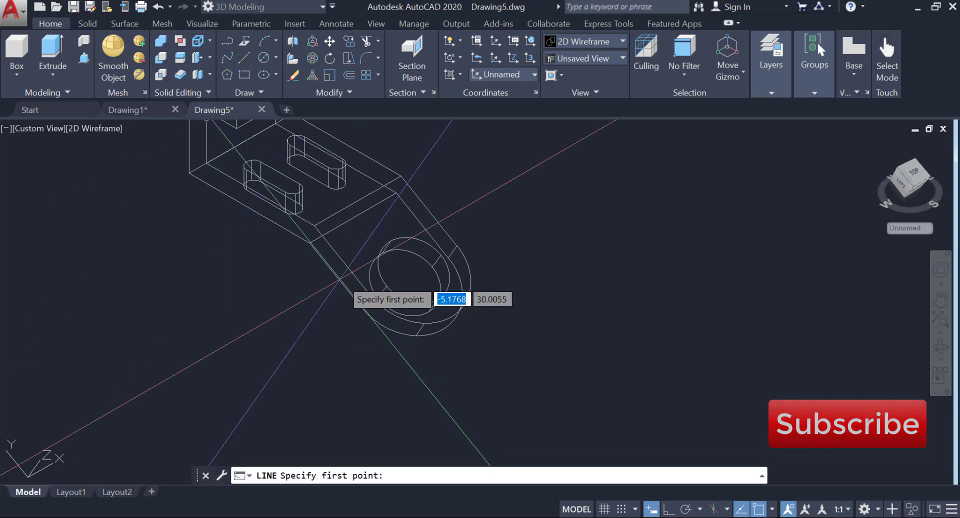
click(414, 270)
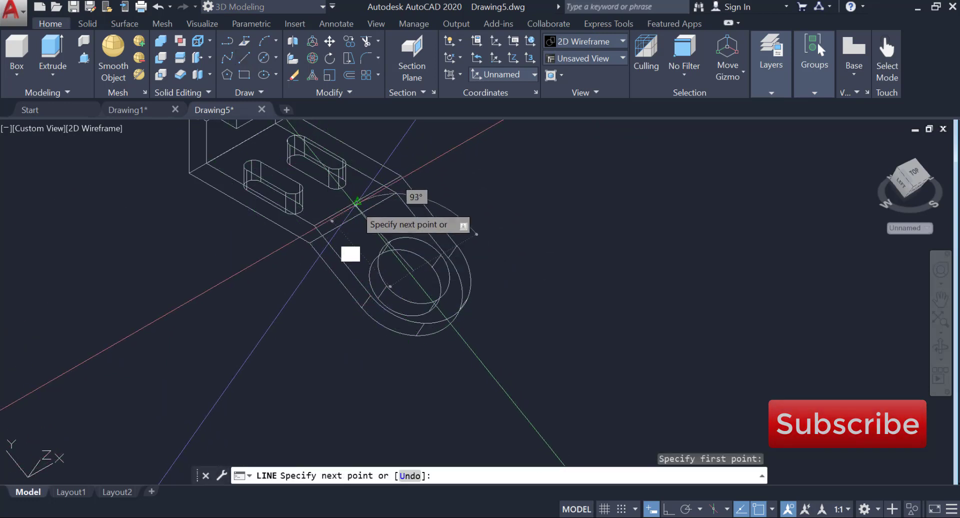
click(358, 201)
right_click(545, 211)
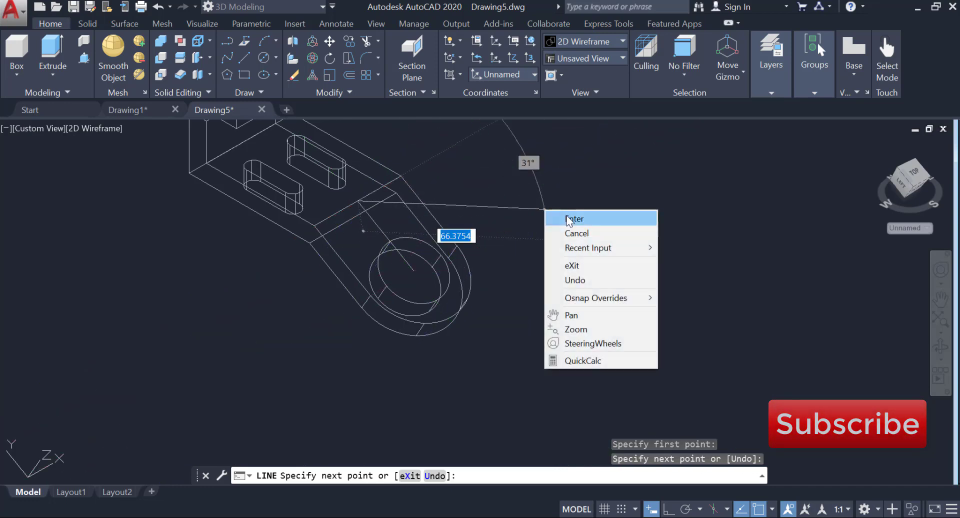
click(561, 216)
From the Top view, draw a 50-unit line at -45° from the circle centre
click(245, 58)
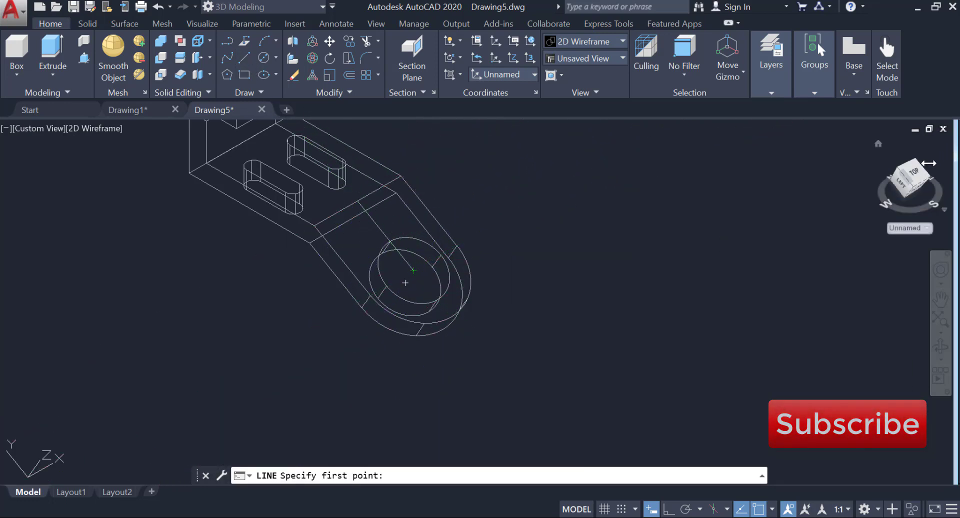
click(915, 174)
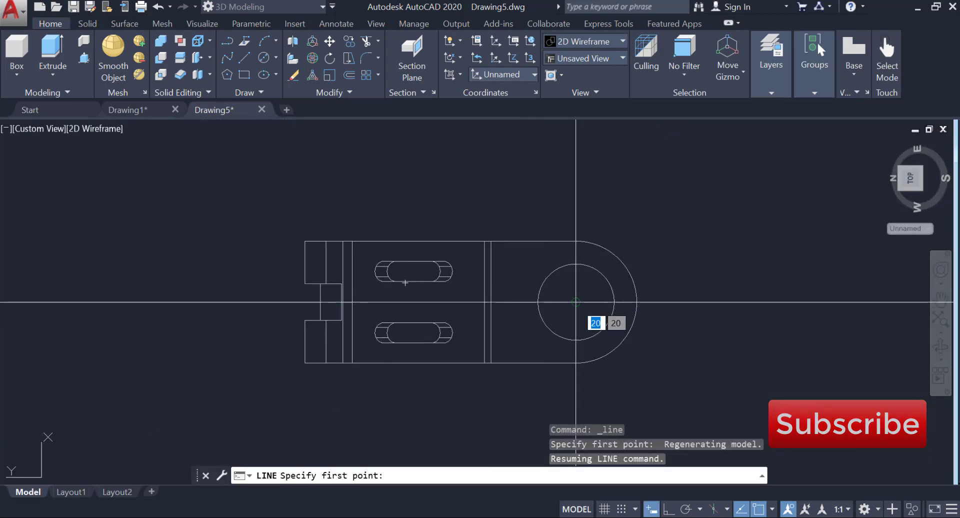
click(576, 302)
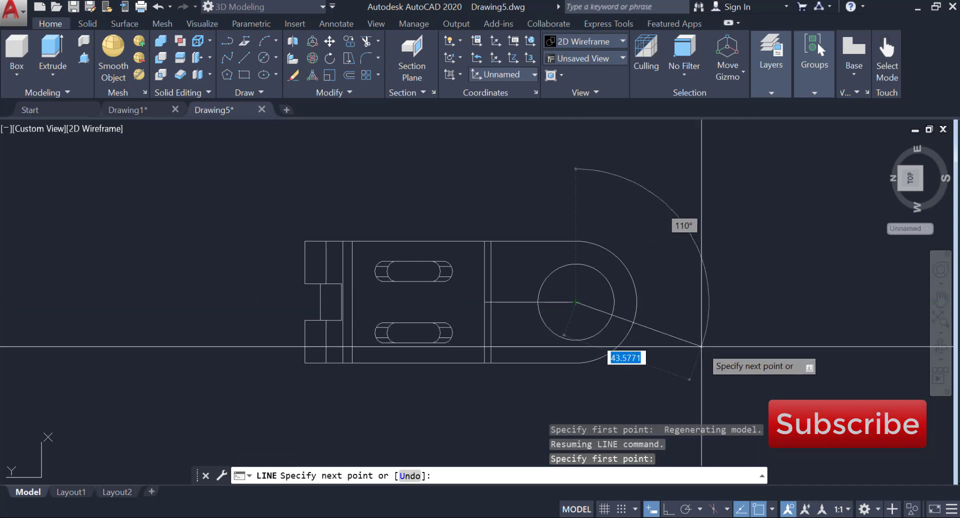
key(F8)
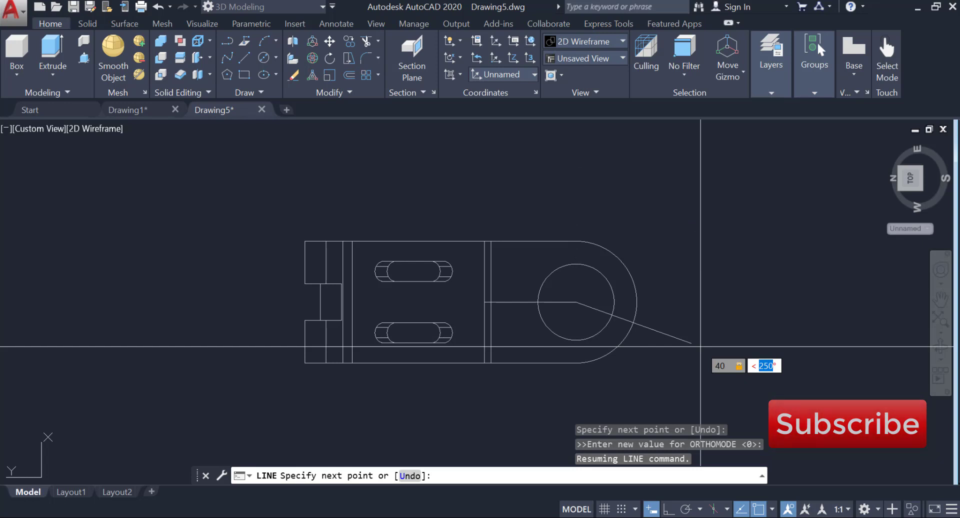
key(Return)
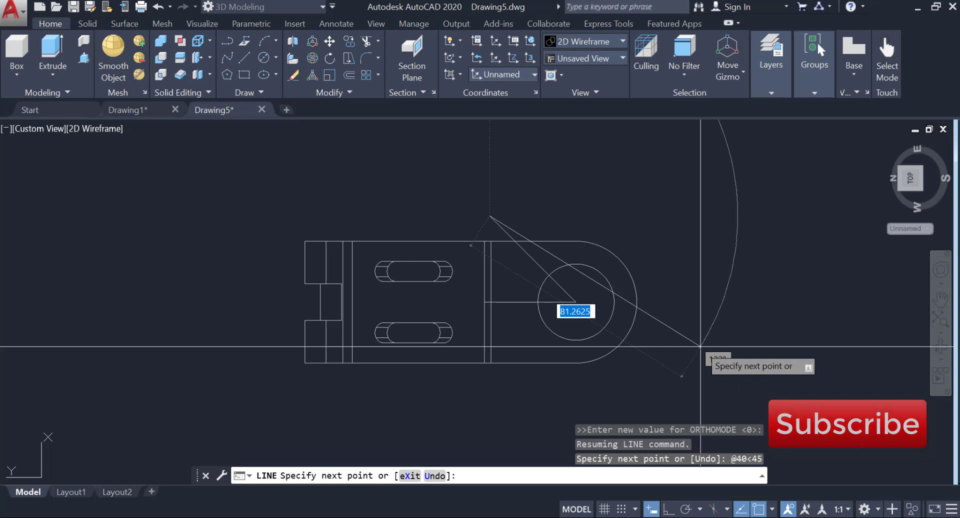
key(ctrl+z)
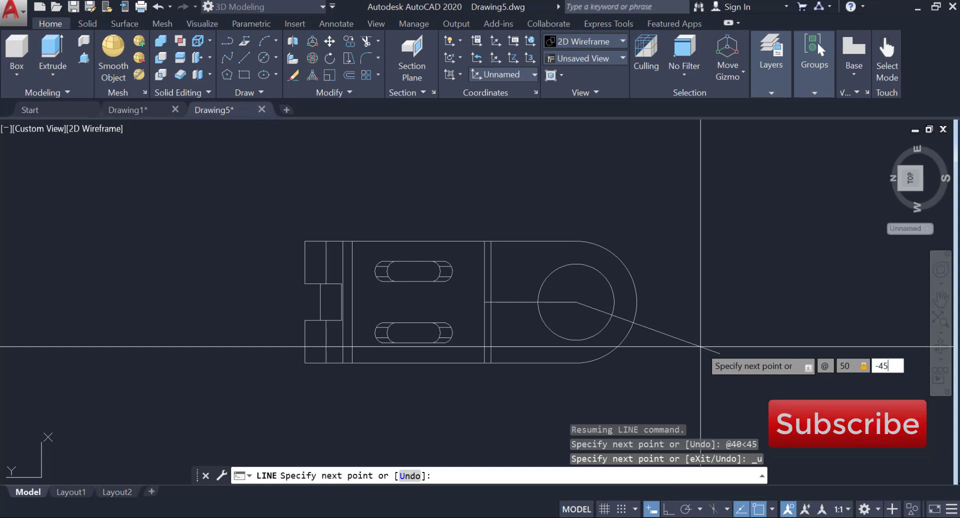
key(Return)
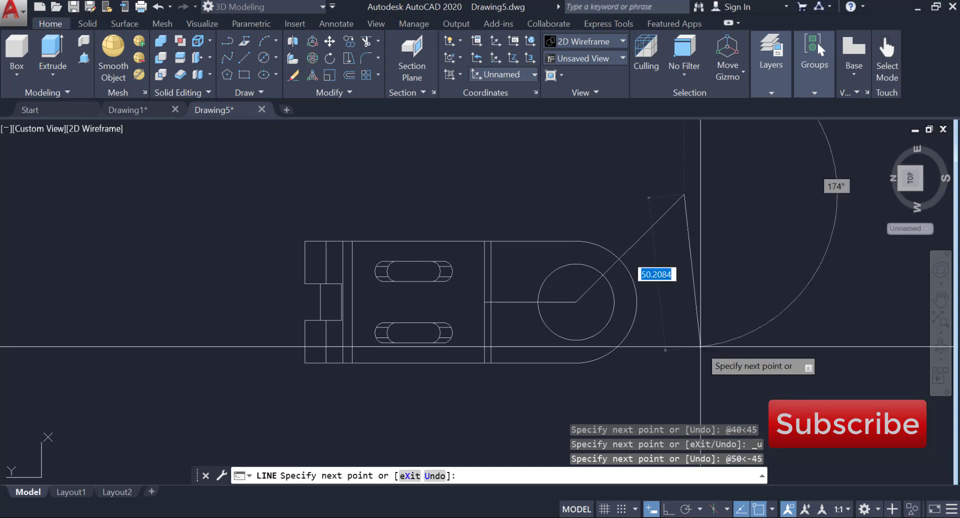
key(Return)
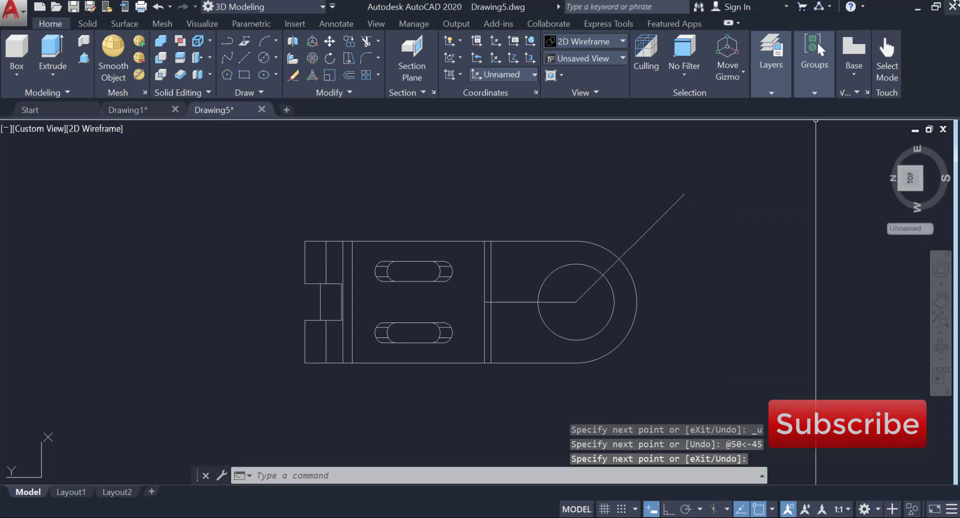
drag(880, 140, 817, 159)
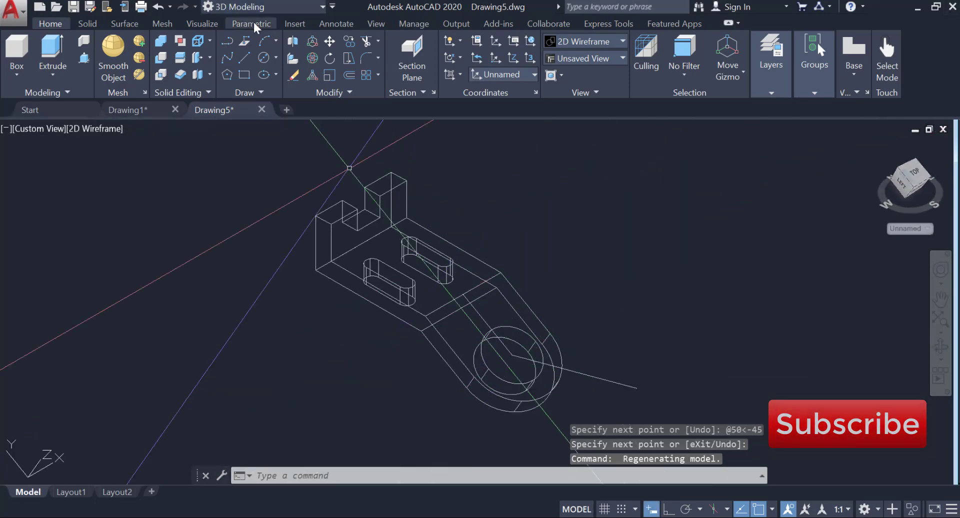
Preview a 45° angular dimension between the arm edge and the angled line, then cancel it
click(334, 23)
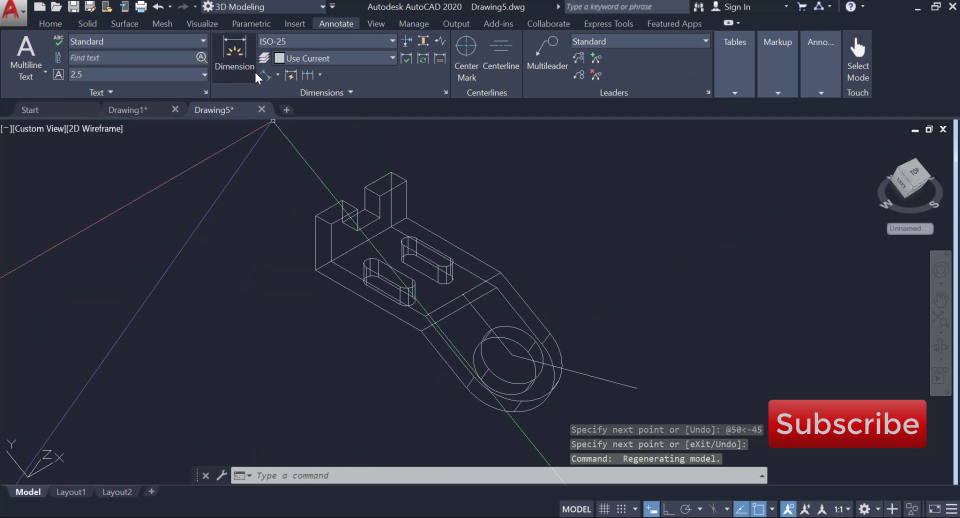
click(277, 76)
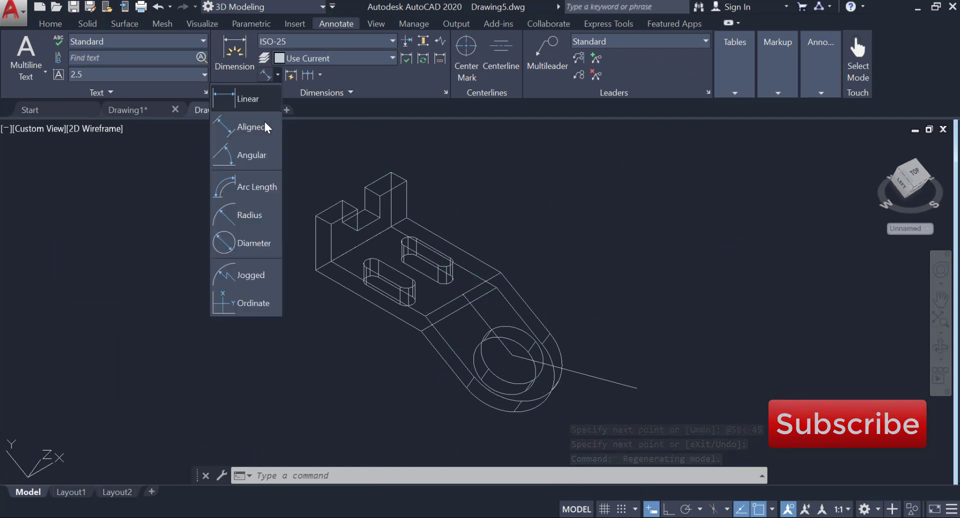
click(252, 155)
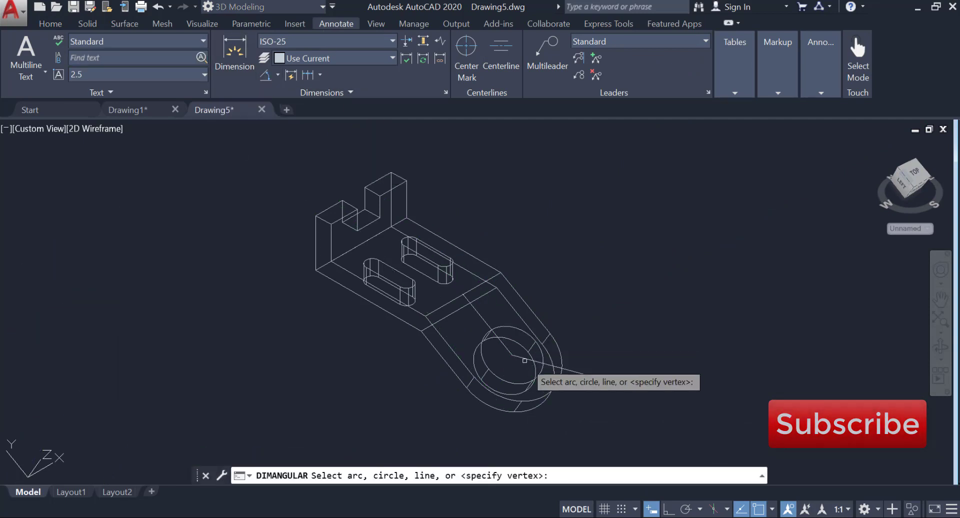
click(505, 344)
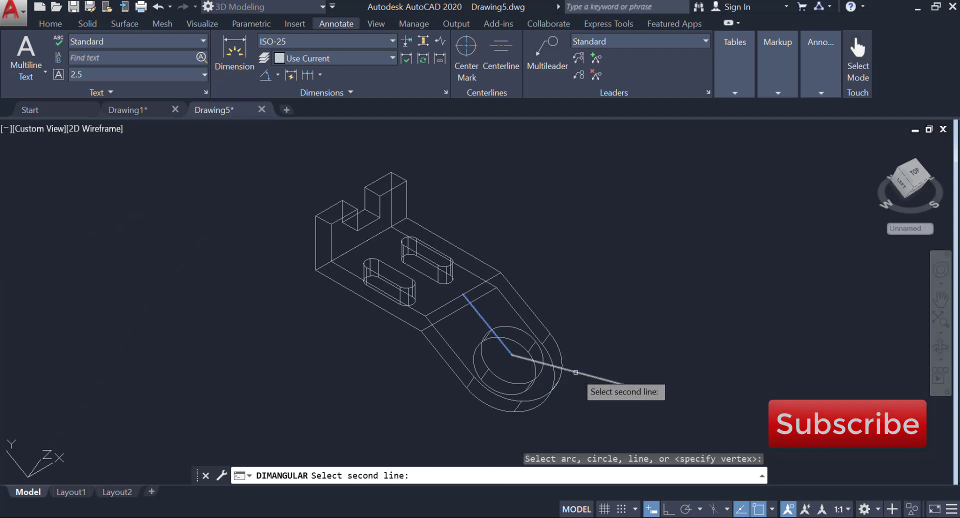
click(576, 372)
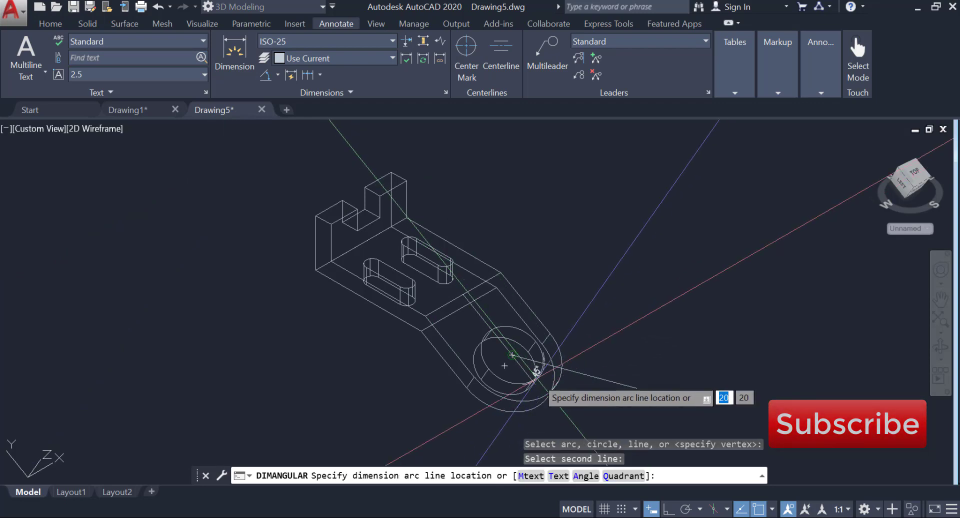
scroll(580, 387, up, 6)
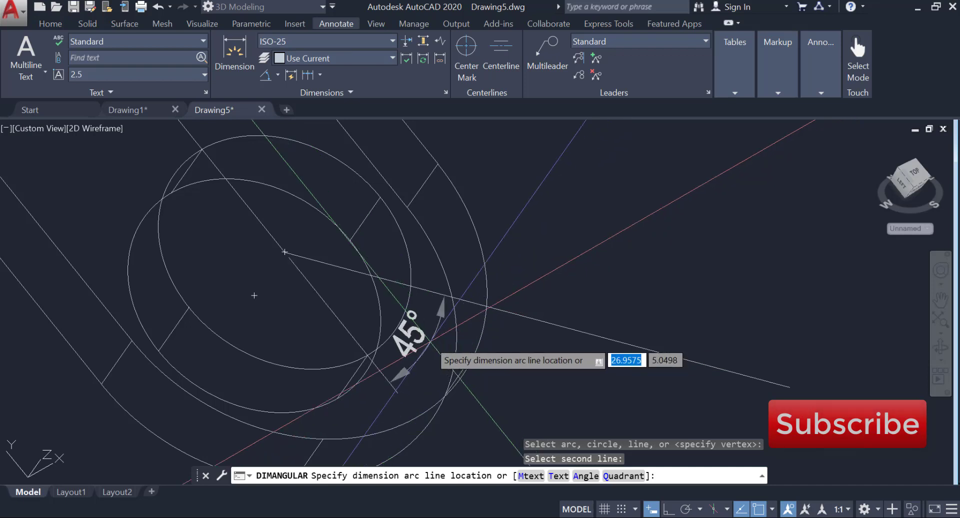
key(Escape)
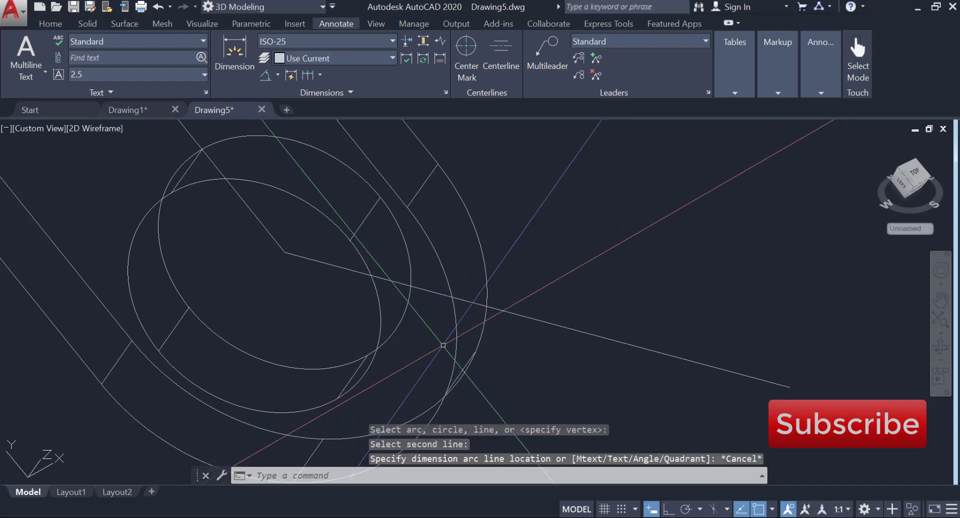
scroll(444, 346, down, 4)
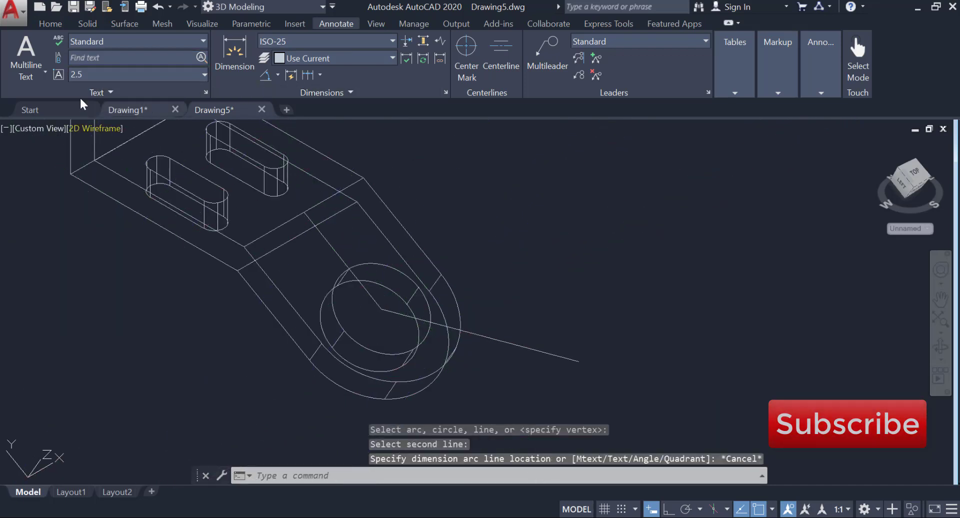
Offset the angled line 2.5 units to its upper side
click(50, 26)
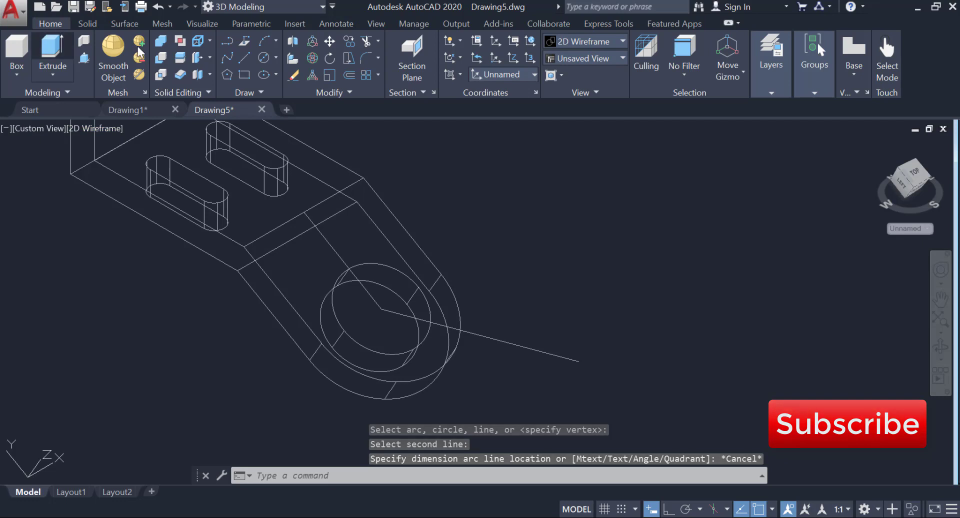
click(345, 76)
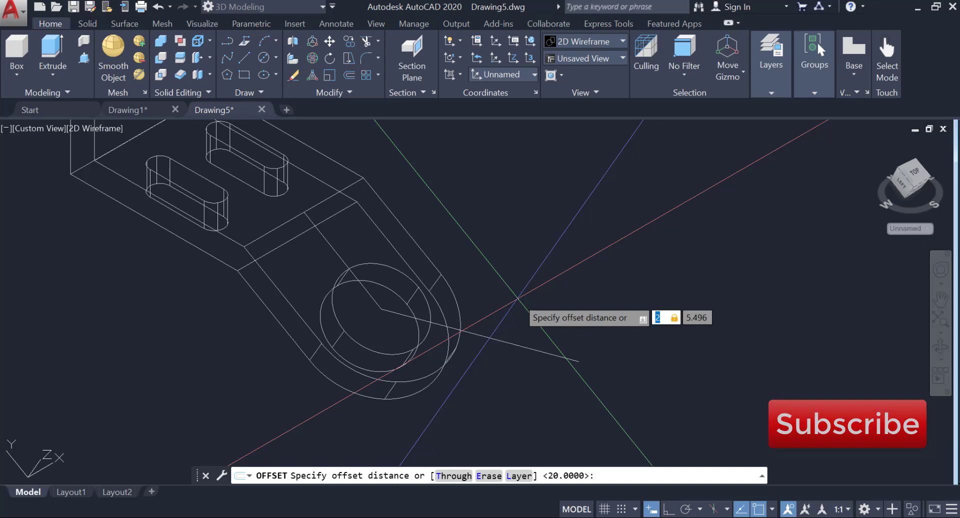
key(Escape)
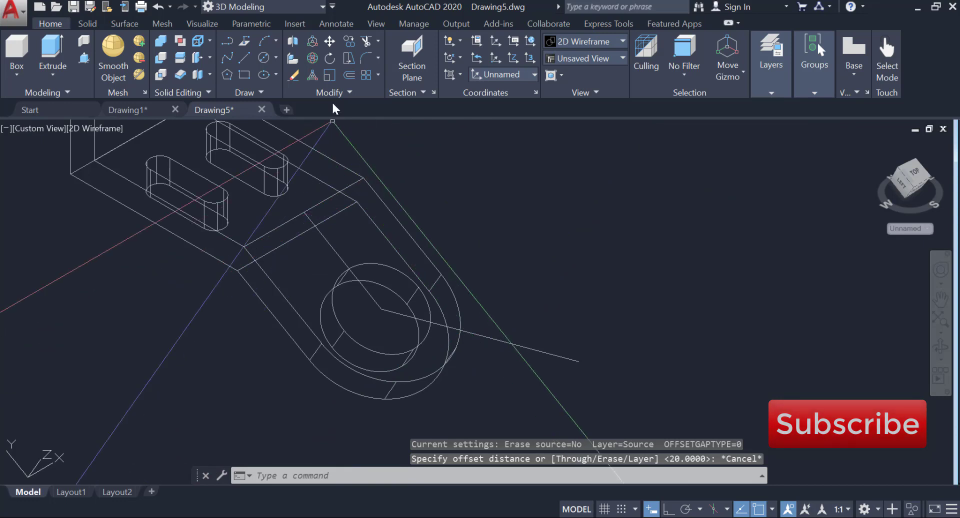
click(345, 75)
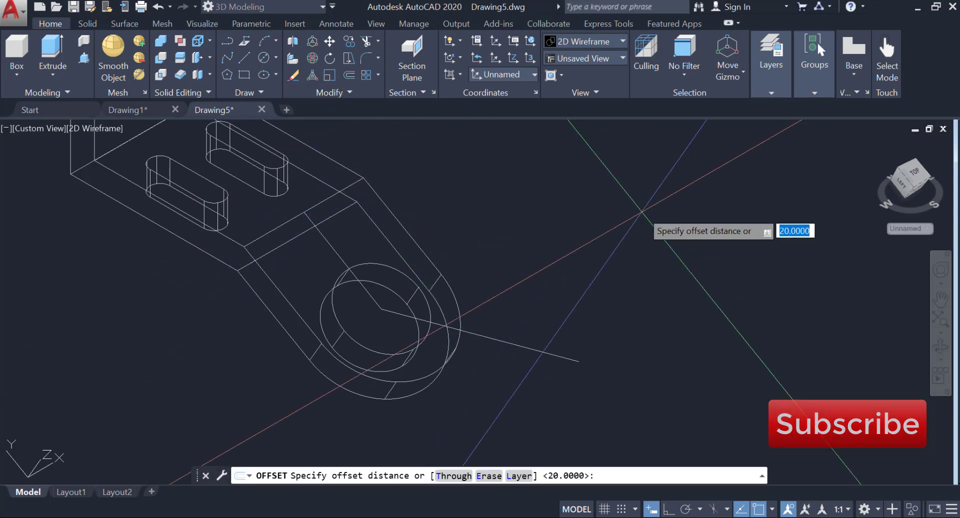
key(Return)
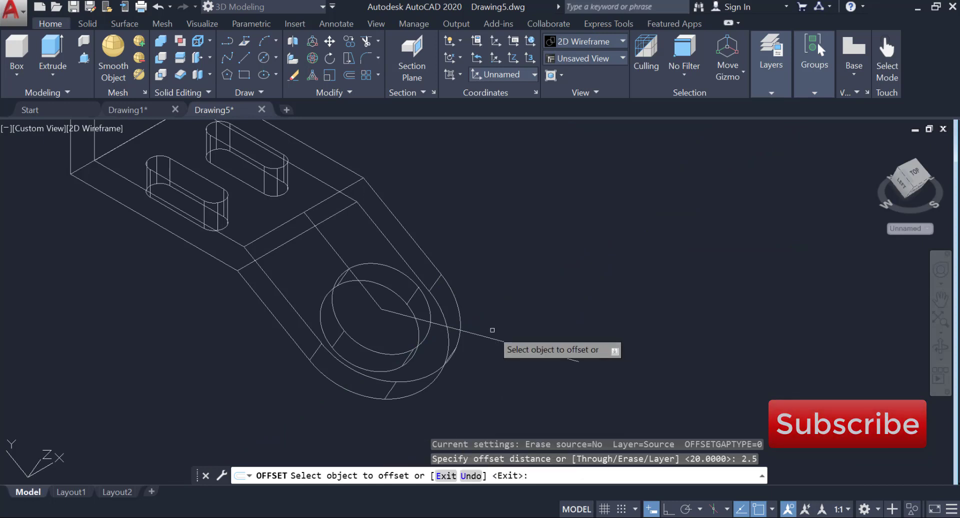
click(556, 356)
click(488, 328)
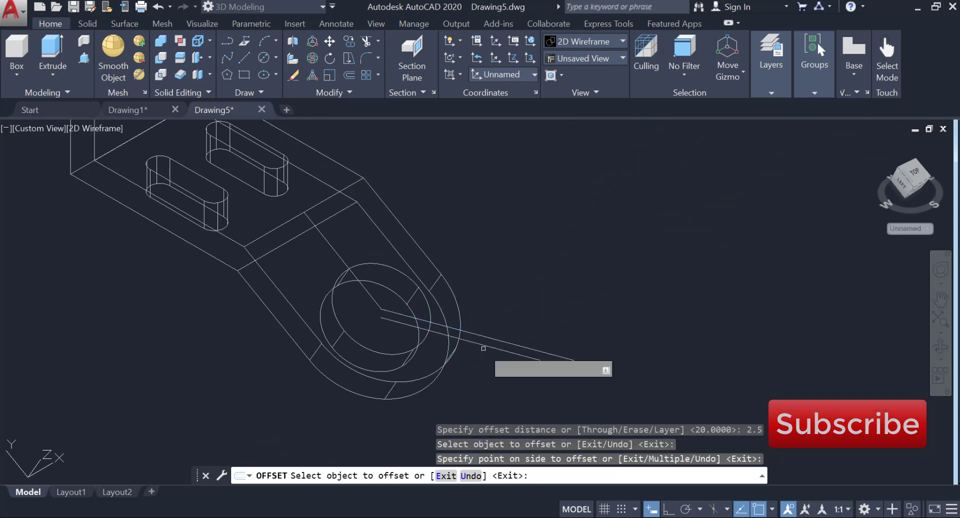
right_click(542, 228)
click(551, 235)
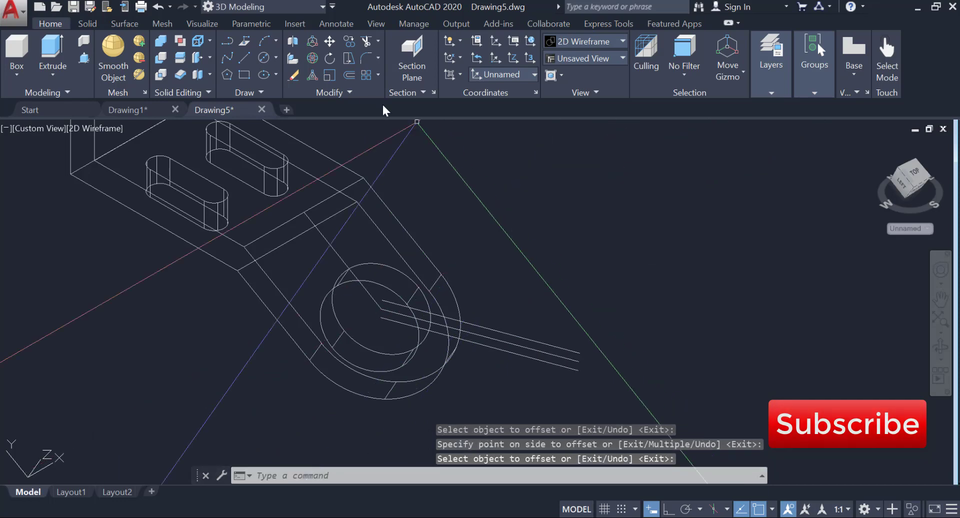
Draw closing lines across the ends of the thin bar
click(247, 58)
scroll(381, 314, up, 4)
scroll(382, 313, up, 3)
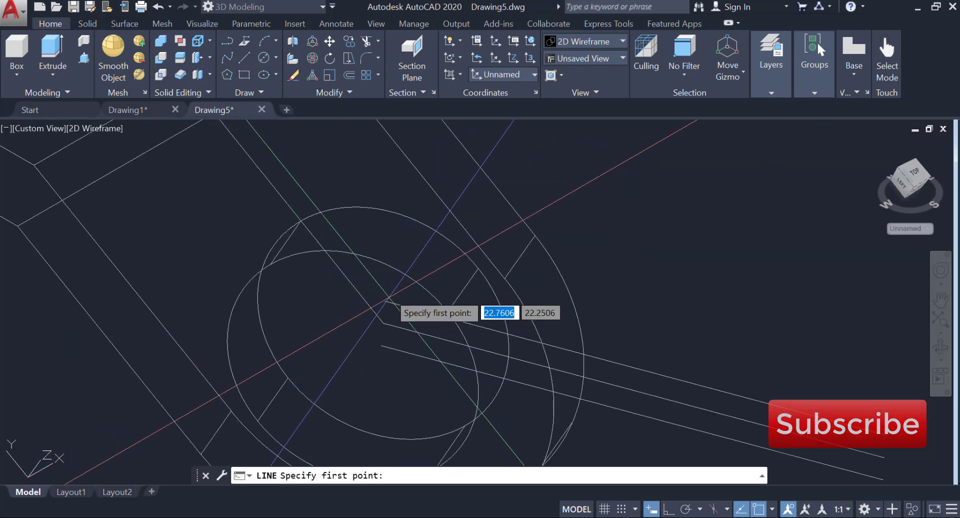
click(383, 316)
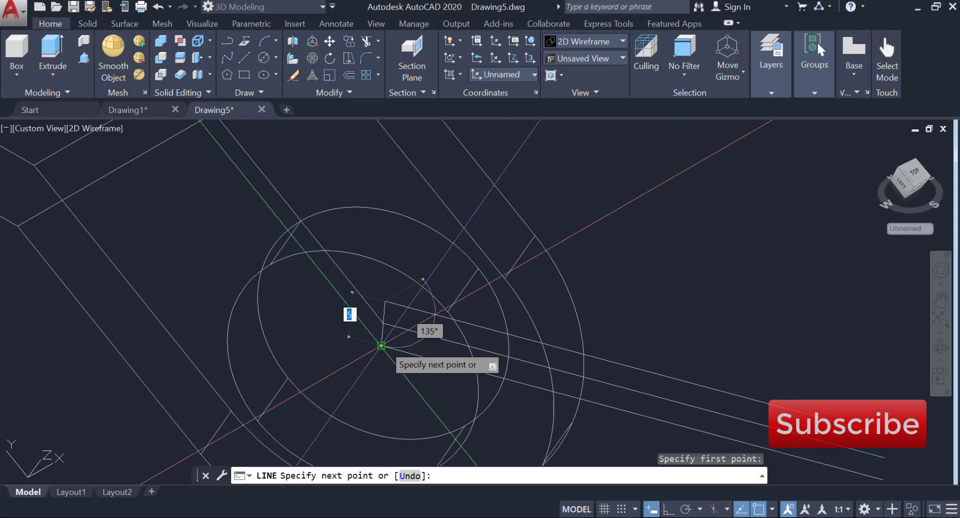
click(381, 346)
right_click(590, 244)
click(614, 253)
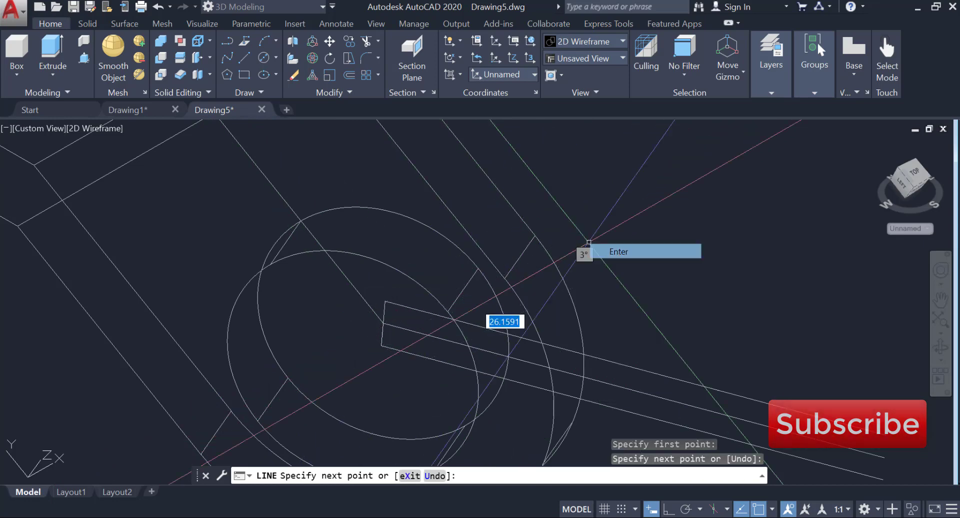
click(243, 59)
scroll(550, 255, down, 3)
middle_drag(604, 283, 453, 276)
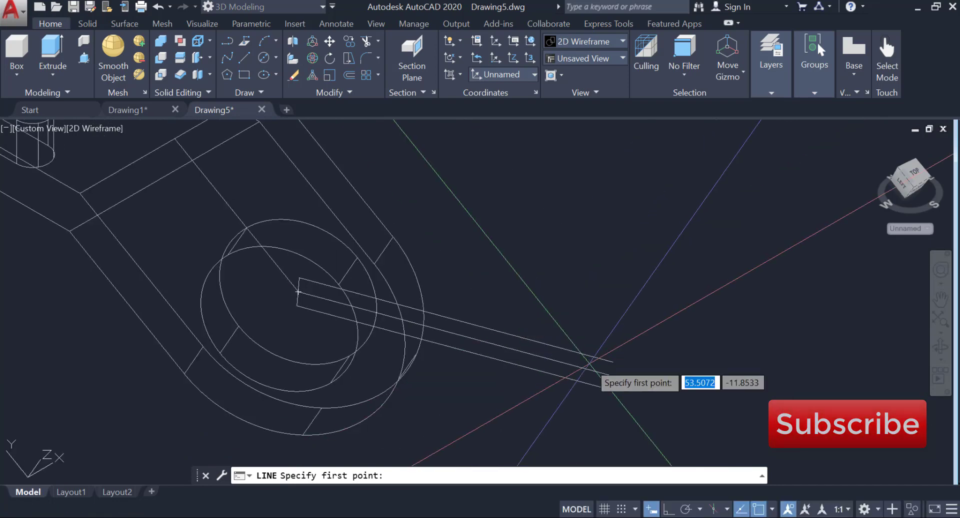
click(612, 361)
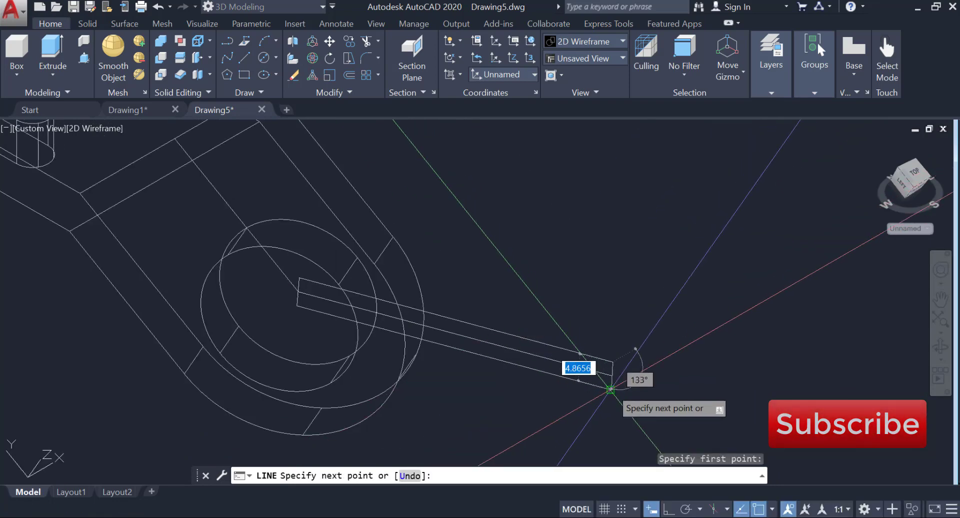
right_click(609, 249)
click(638, 259)
scroll(639, 259, down, 3)
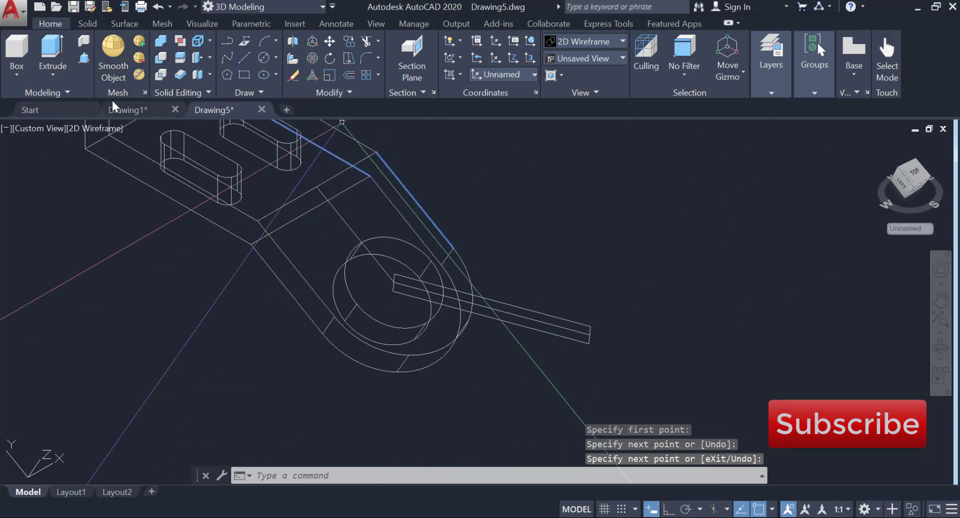
Join the bar's four edges into one polyline and erase its centre line
click(326, 91)
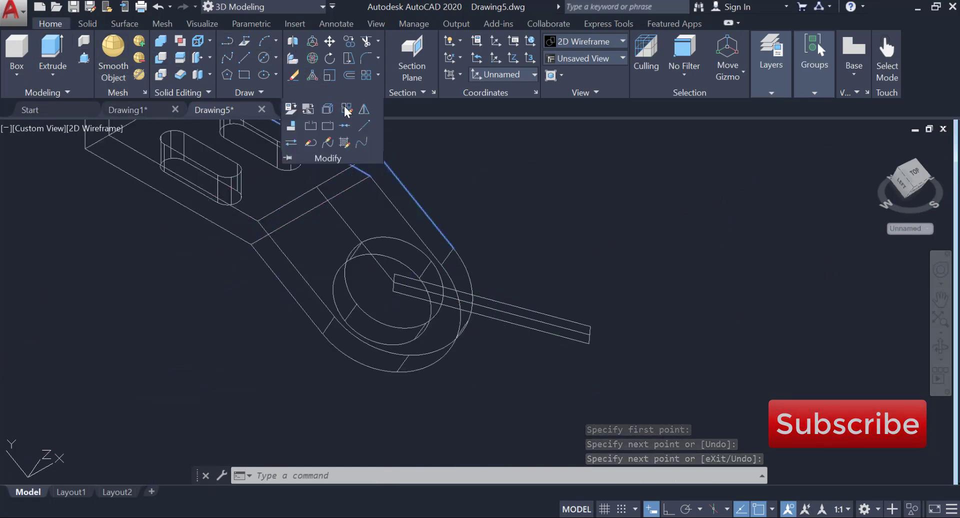
click(535, 312)
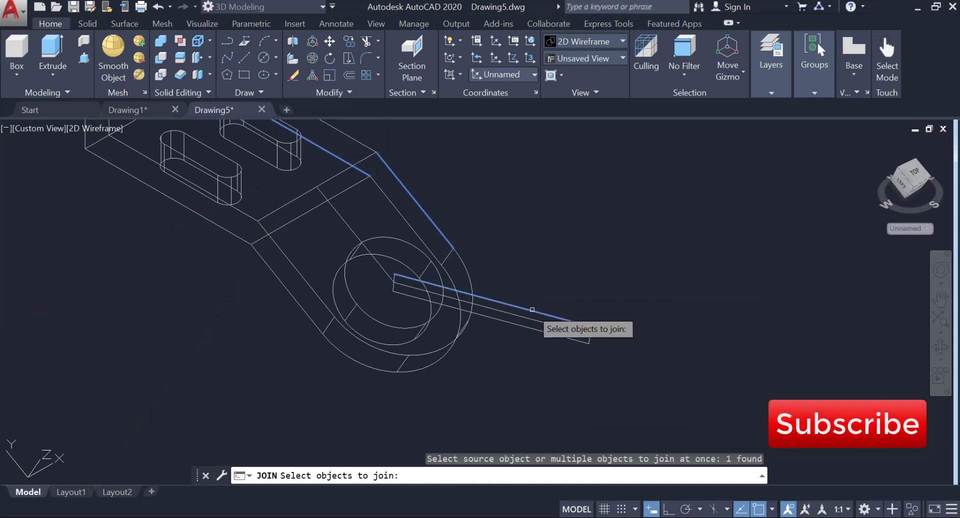
click(414, 297)
scroll(396, 286, up, 4)
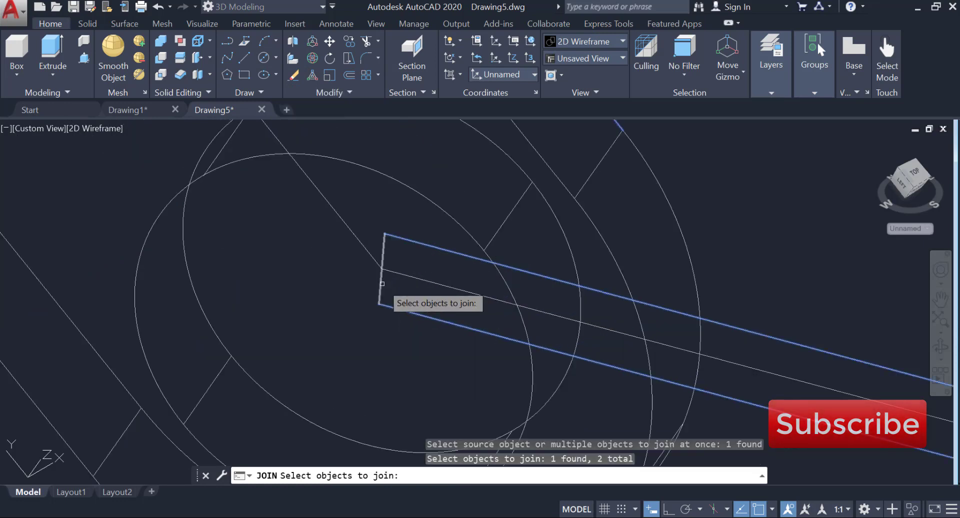
click(382, 283)
scroll(395, 292, down, 6)
scroll(560, 320, up, 4)
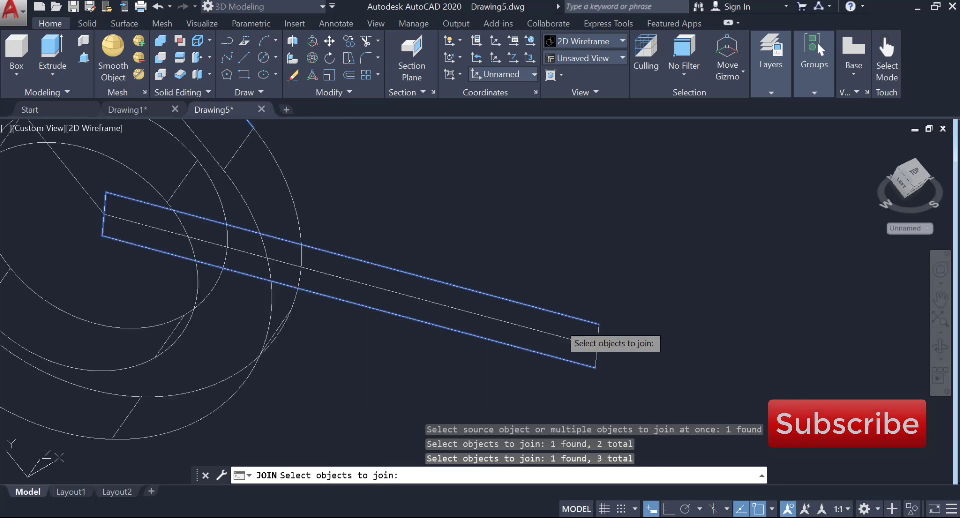
scroll(561, 324, up, 2)
click(619, 334)
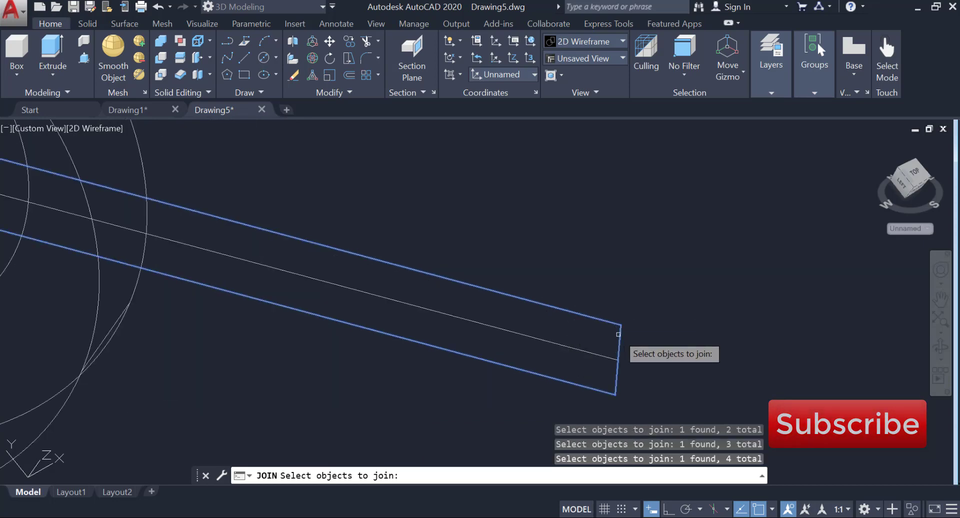
key(Return)
scroll(615, 329, down, 4)
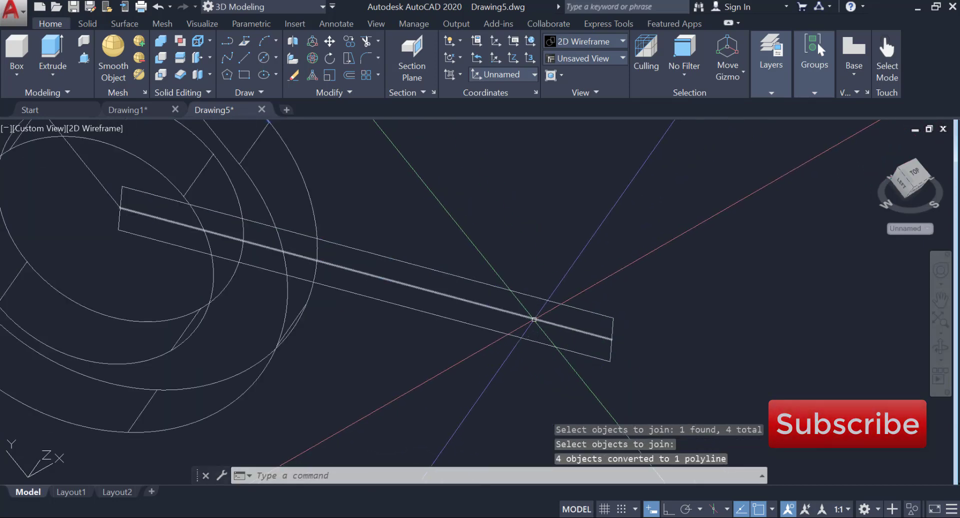
click(534, 322)
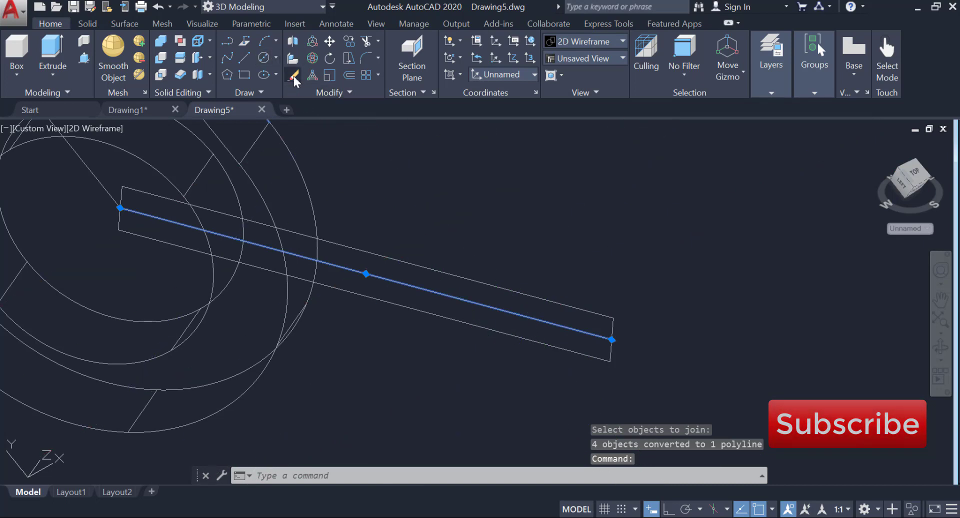
click(293, 76)
Extrude the bar rectangle by -42.31 into a thin plate crossing the ring
scroll(308, 162, down, 2)
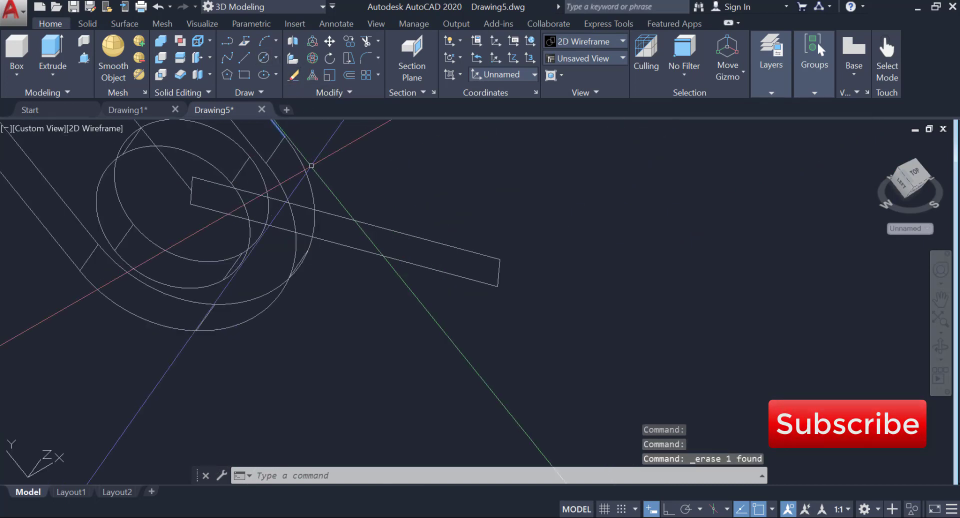
click(53, 47)
click(381, 255)
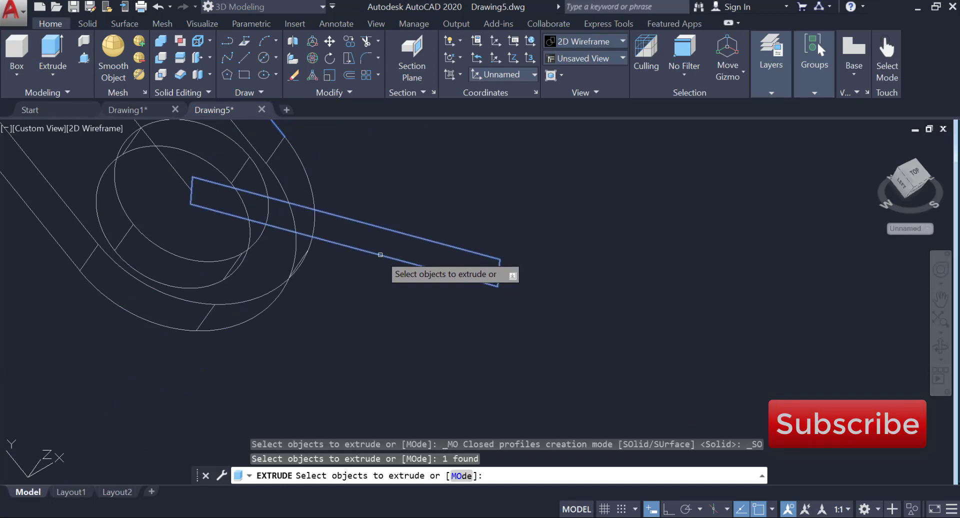
right_click(381, 256)
click(406, 265)
scroll(325, 353, up, 2)
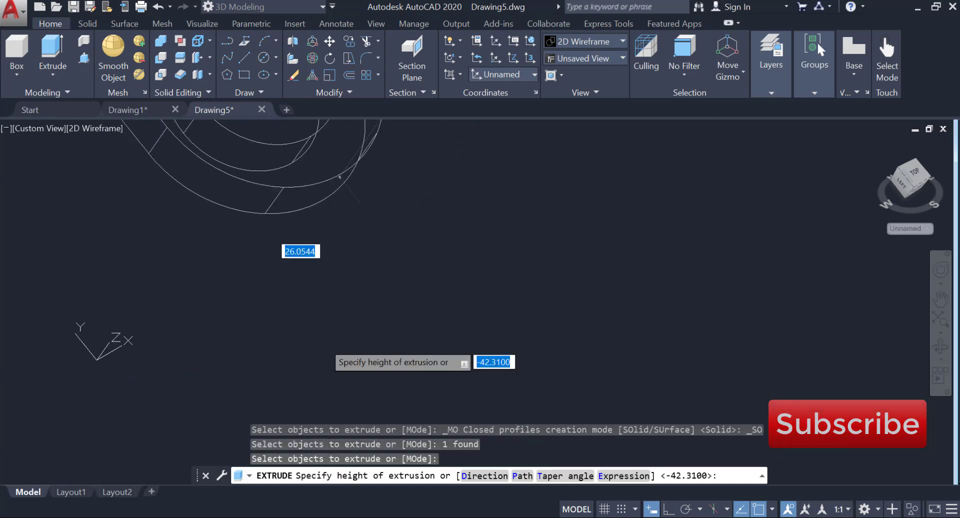
scroll(325, 353, down, 4)
key(Return)
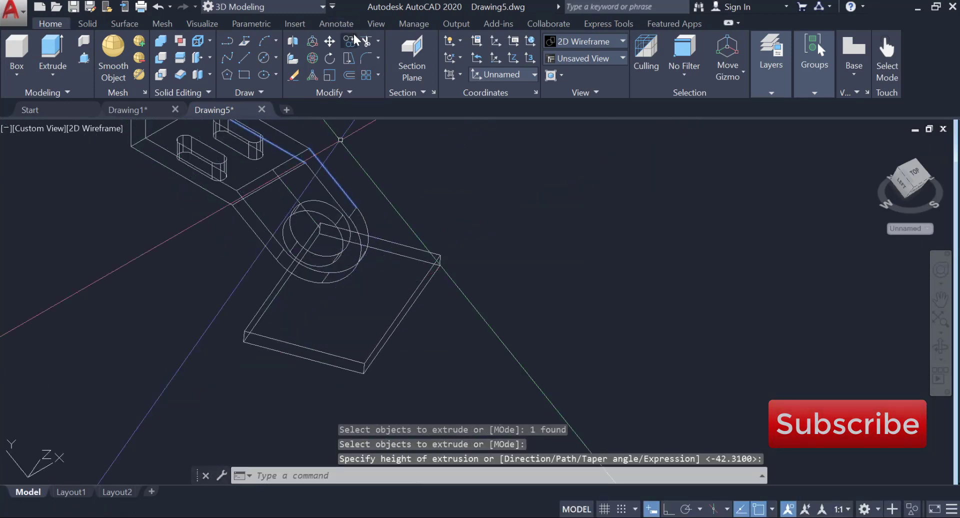
Display the model in the Shades of Gray visual style
click(84, 129)
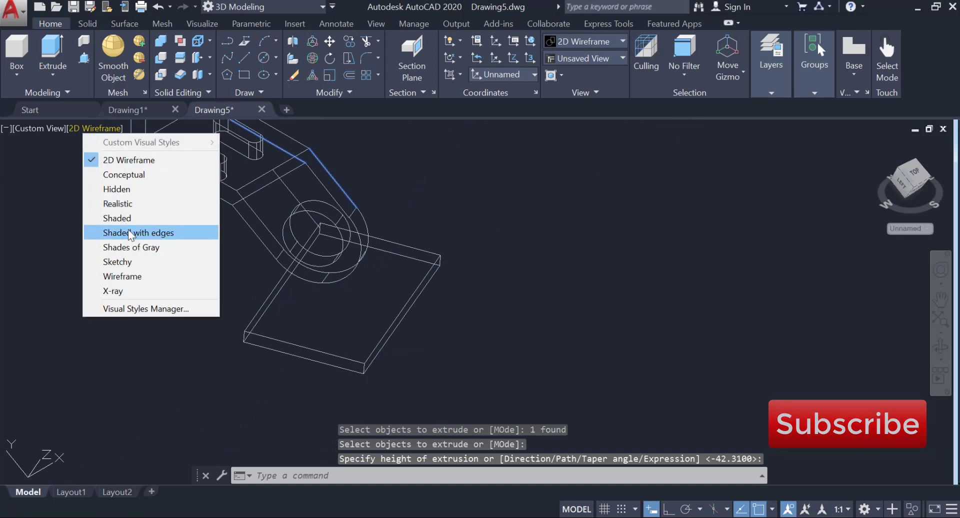
click(136, 247)
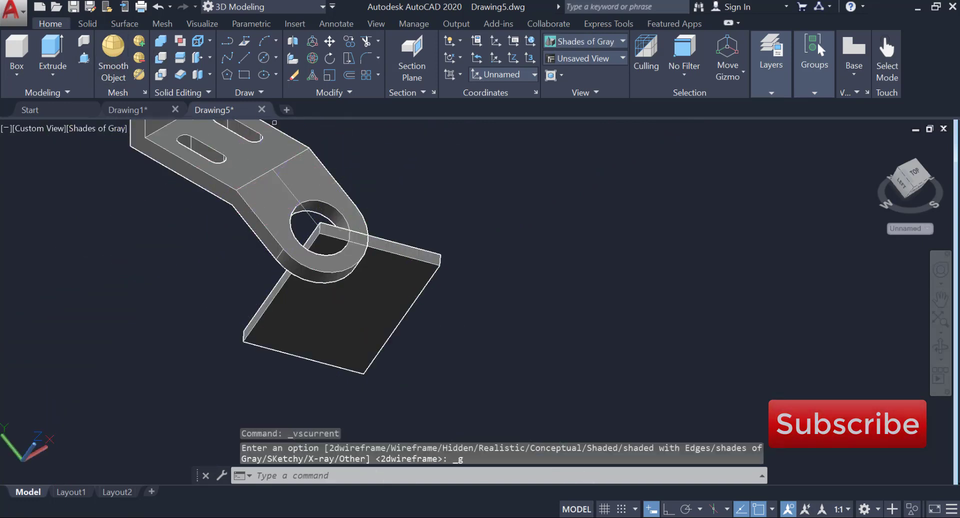
click(180, 41)
Subtract the thin plate from the bracket to split the clamp ring
middle_drag(271, 187, 318, 239)
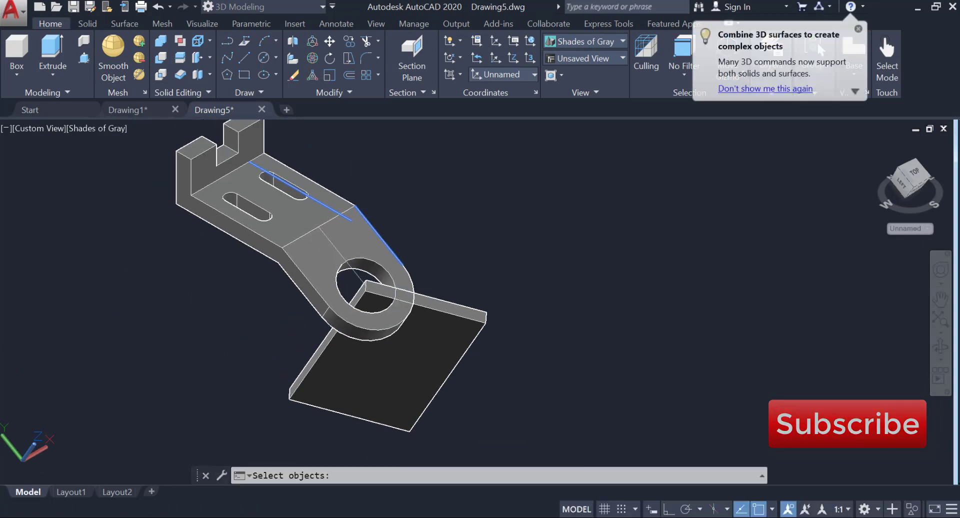
click(318, 240)
key(Return)
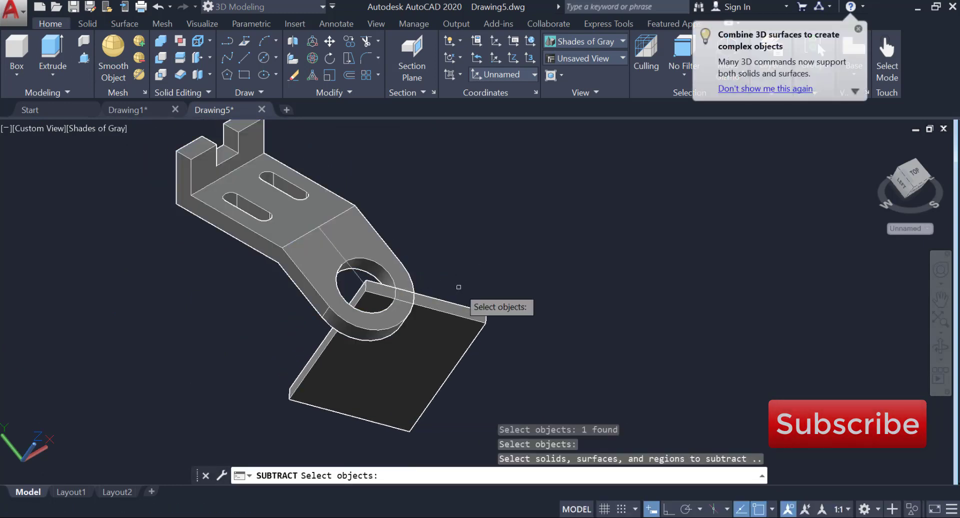
click(448, 308)
key(Return)
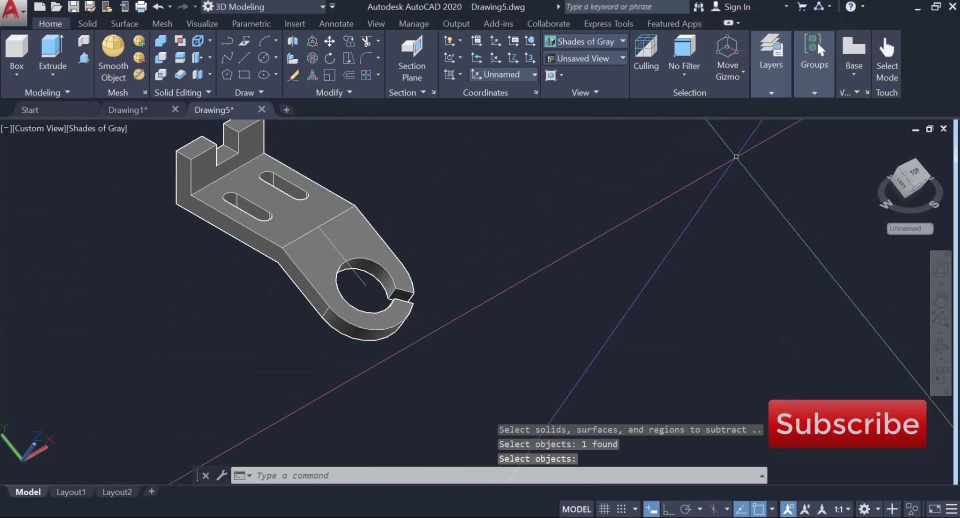
Orbit and pan to inspect the split ring end of the bracket
shift+middle_drag(707, 160, 643, 172)
scroll(385, 276, up, 3)
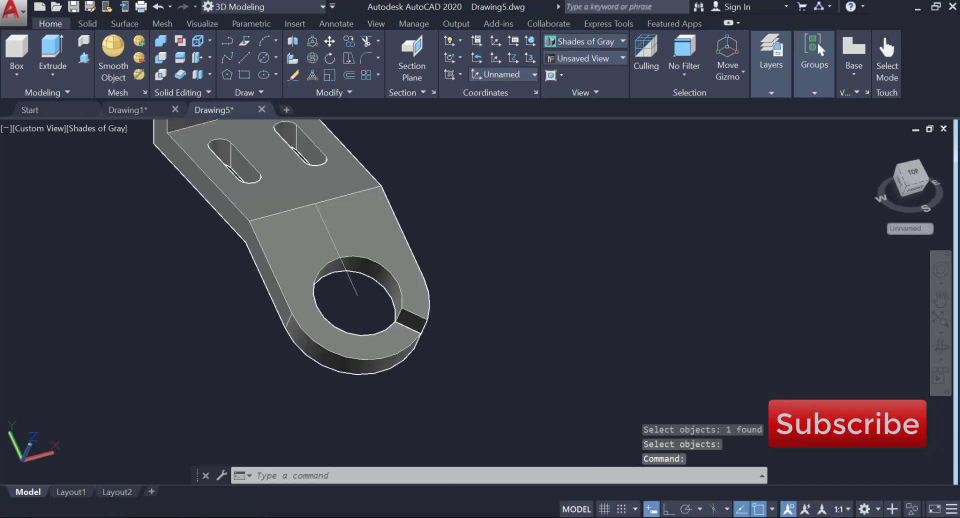
scroll(350, 290, down, 2)
middle_drag(325, 253, 364, 243)
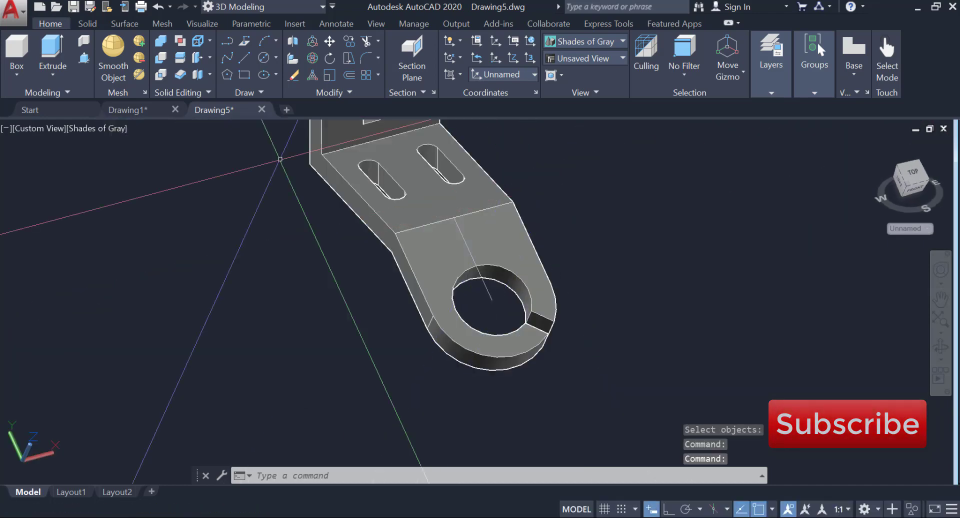
click(102, 129)
Switch to 2D Wireframe, erase the leftover line through the bracket, and return to the home view
click(108, 160)
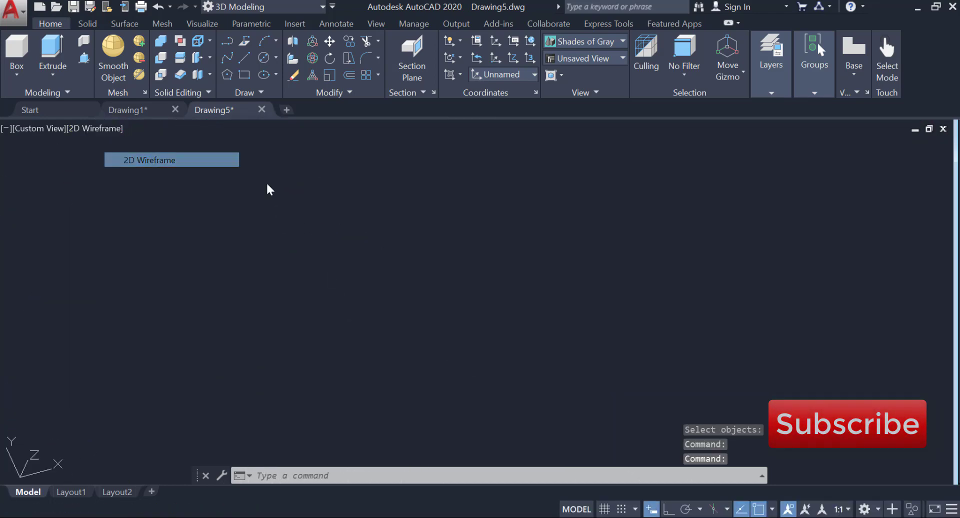
click(431, 216)
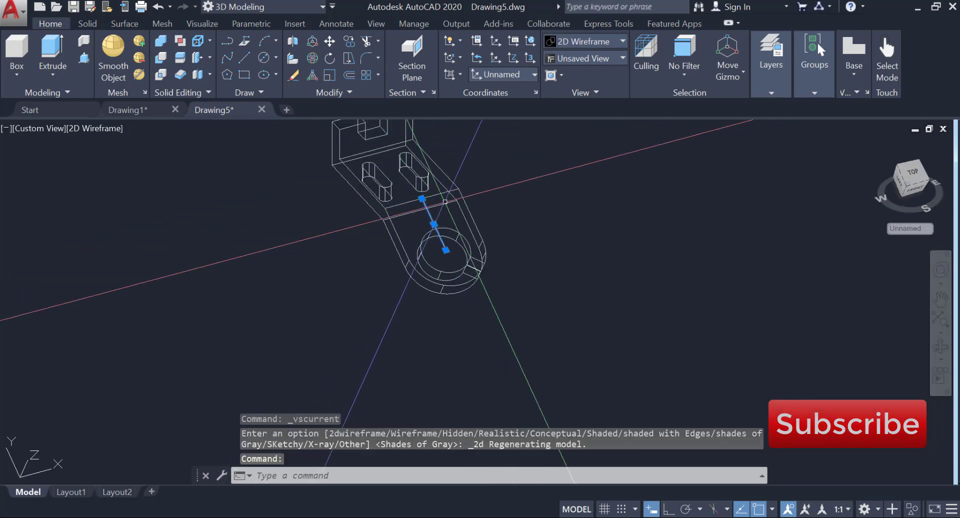
text(E)
key(Return)
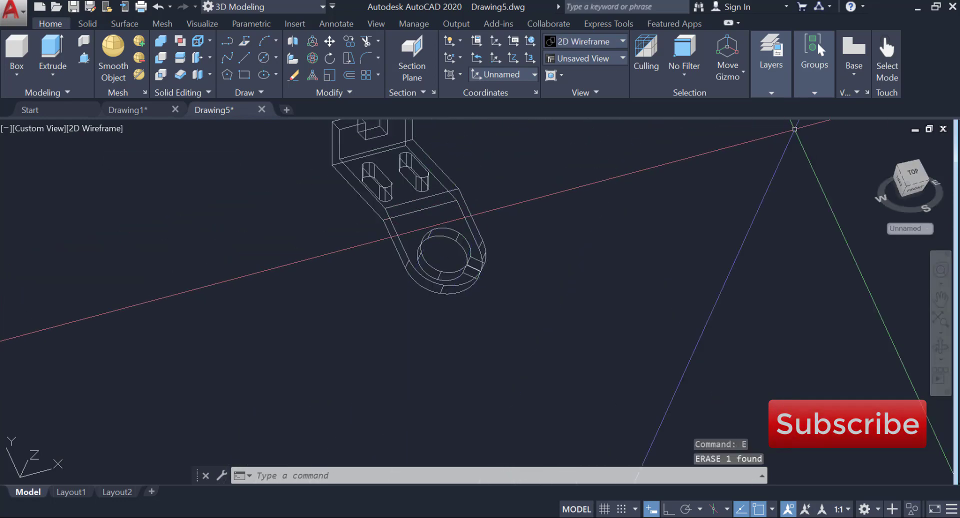
click(877, 144)
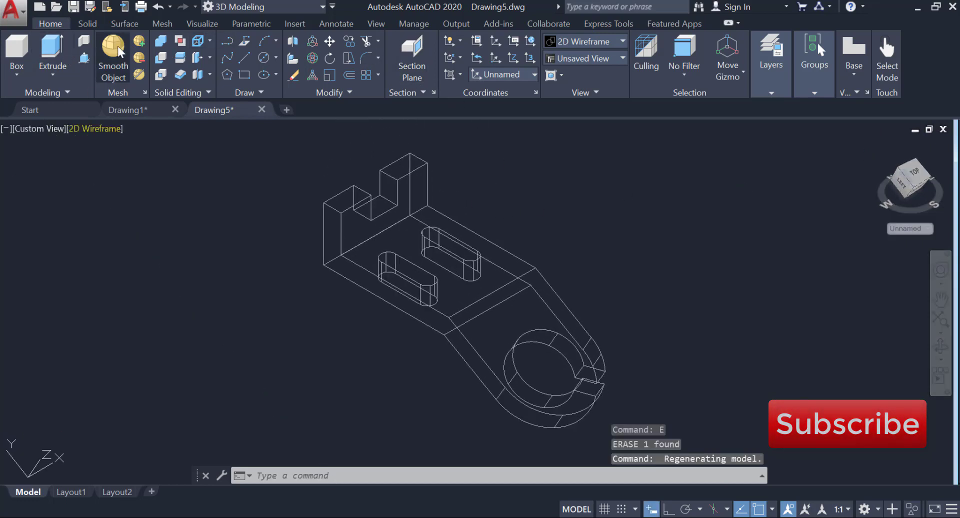
click(95, 22)
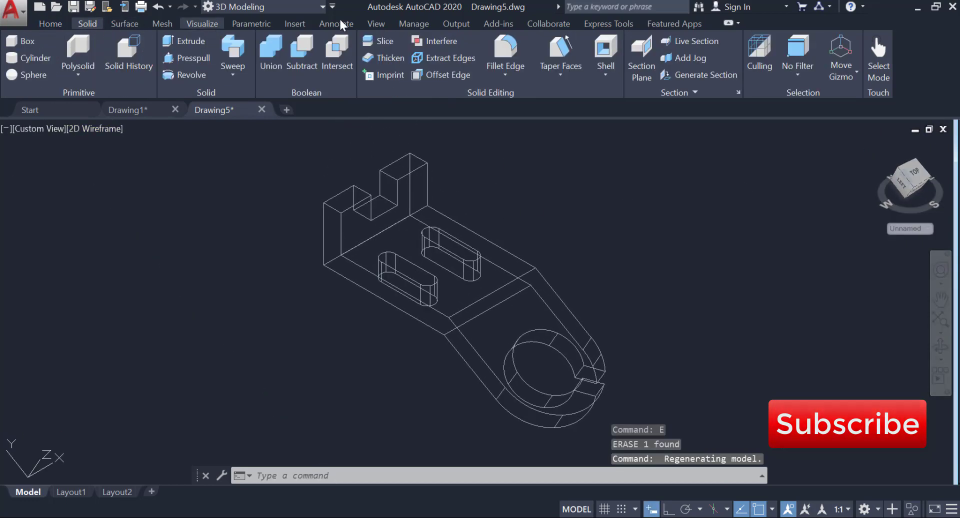
Fillet the arm's bend edge where it meets the base plate with radius 5
click(509, 46)
click(496, 290)
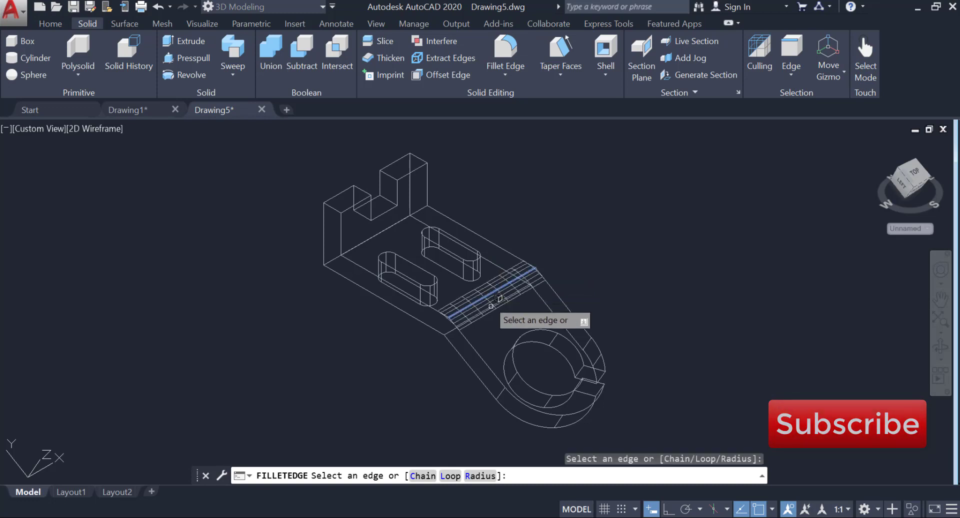
click(481, 476)
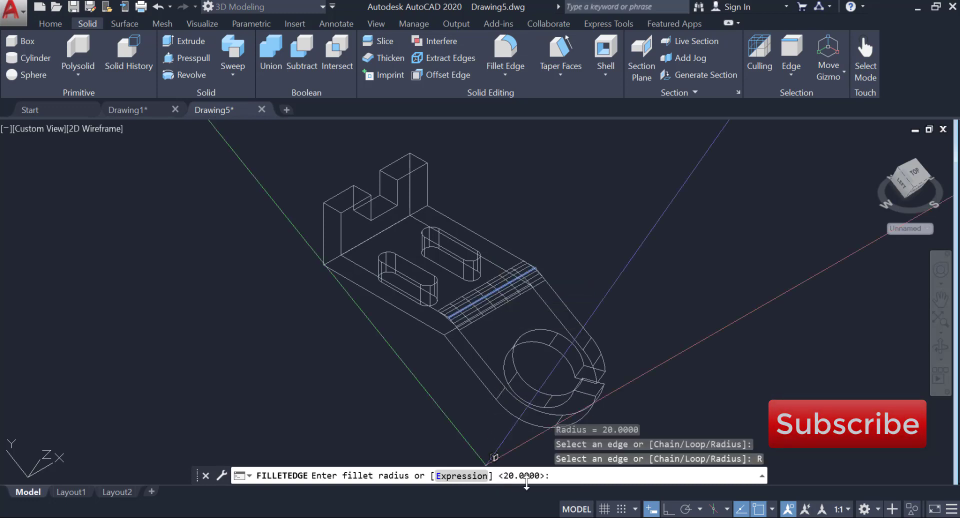
text(5)
key(Return)
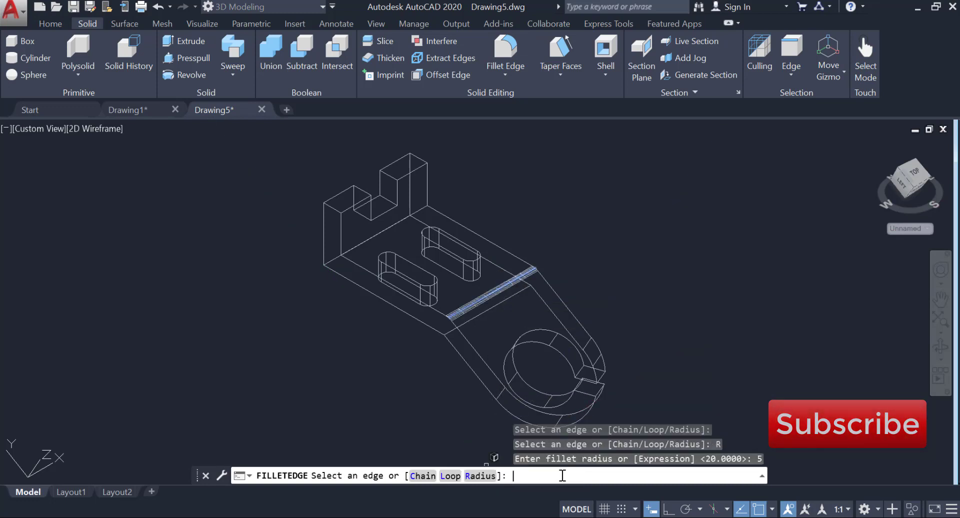
key(Return)
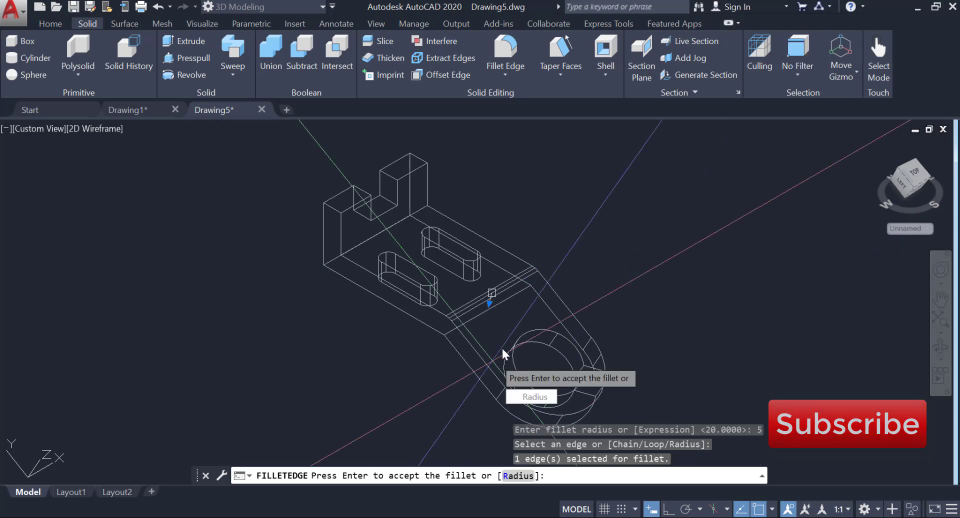
key(Return)
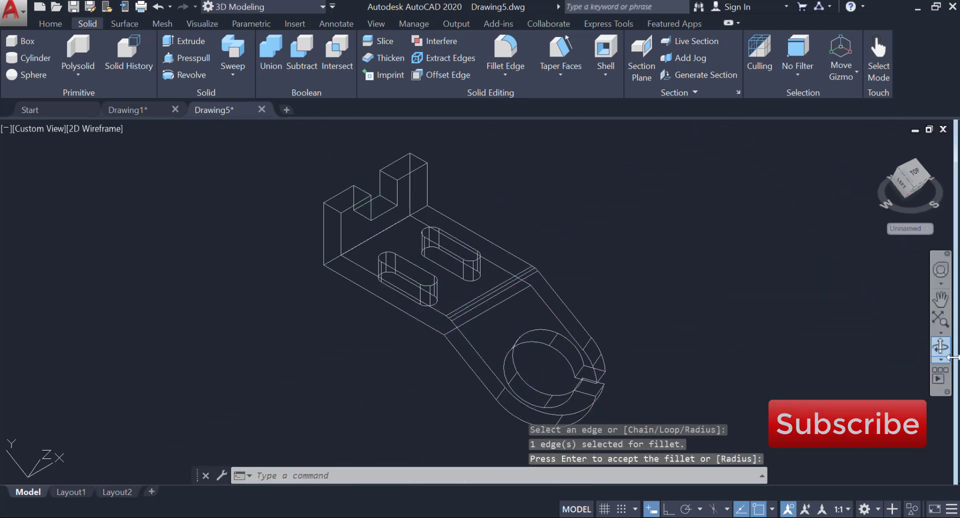
Orbit the model to a new viewpoint to check the fillet
click(941, 346)
drag(369, 272, 645, 176)
right_click(645, 175)
click(670, 187)
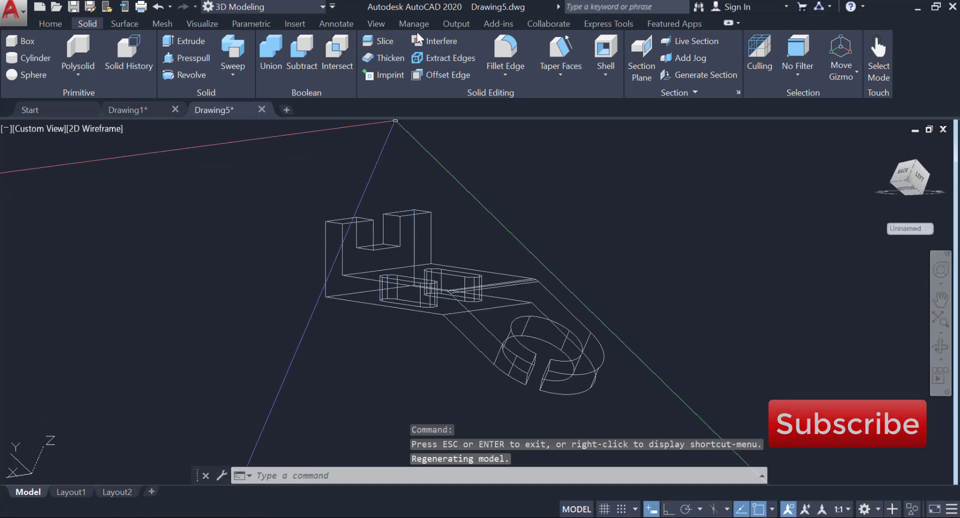
Cancel the extra fillet and orbit the model to view it from the front
click(488, 67)
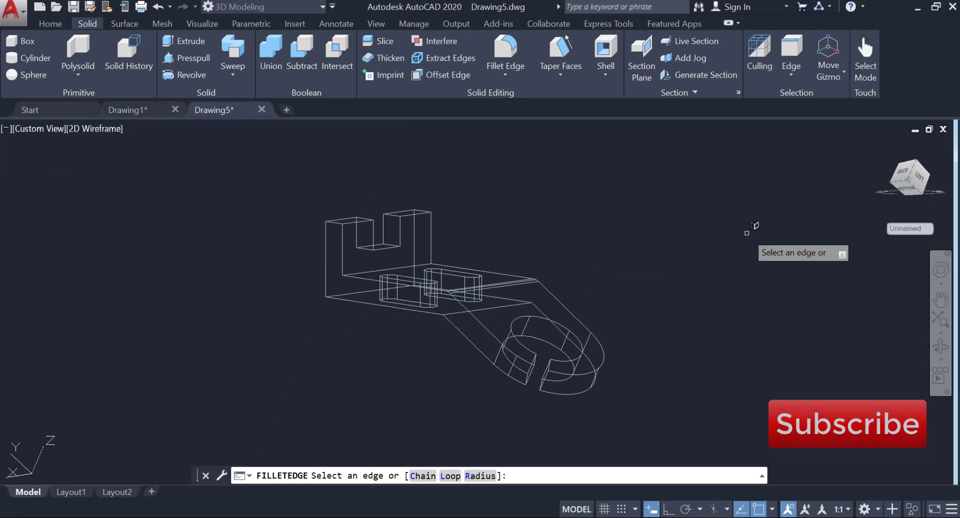
key(Escape)
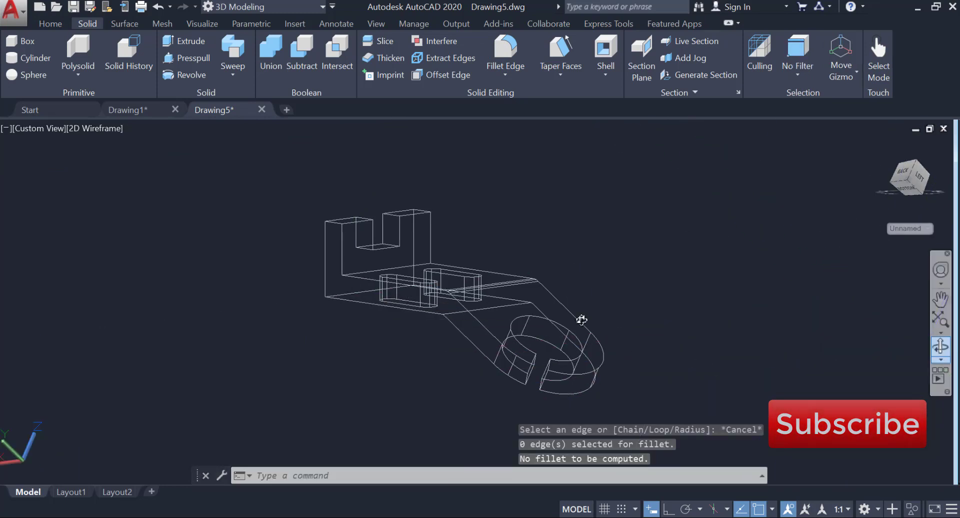
shift+middle_drag(582, 320, 463, 306)
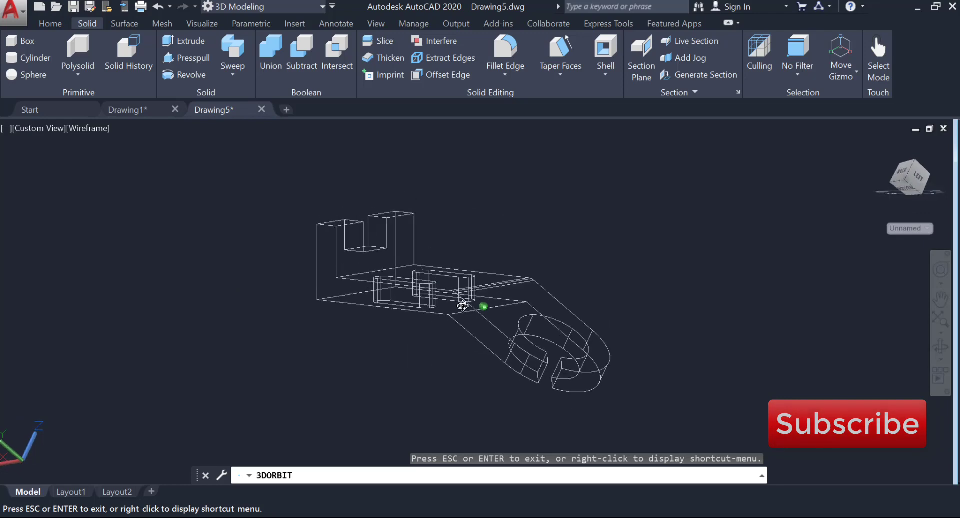
right_click(567, 178)
click(588, 184)
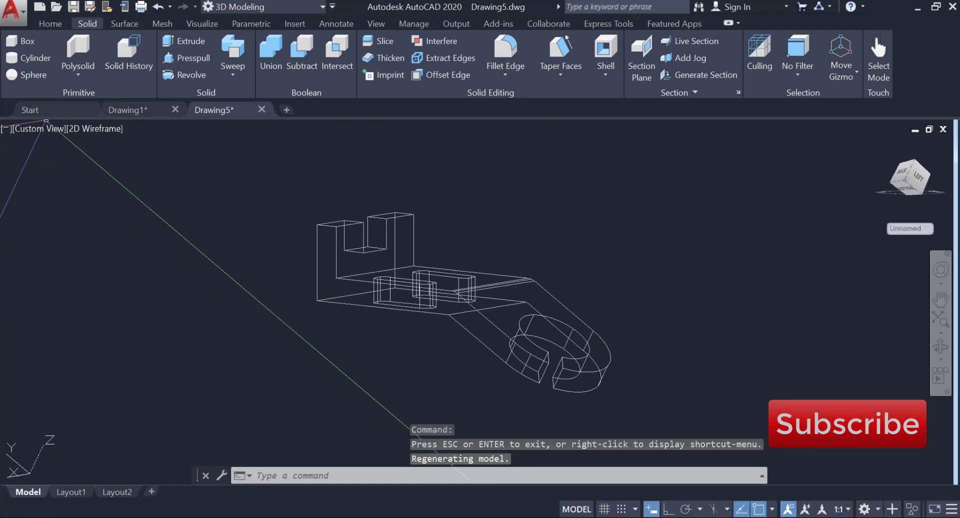
Shade the model in Realistic, then switch it to the Conceptual visual style
click(85, 129)
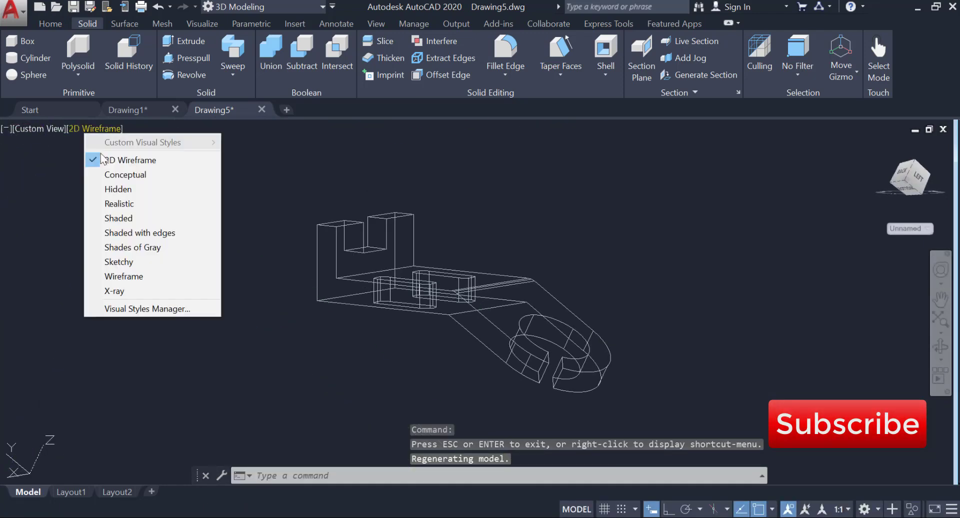
click(118, 203)
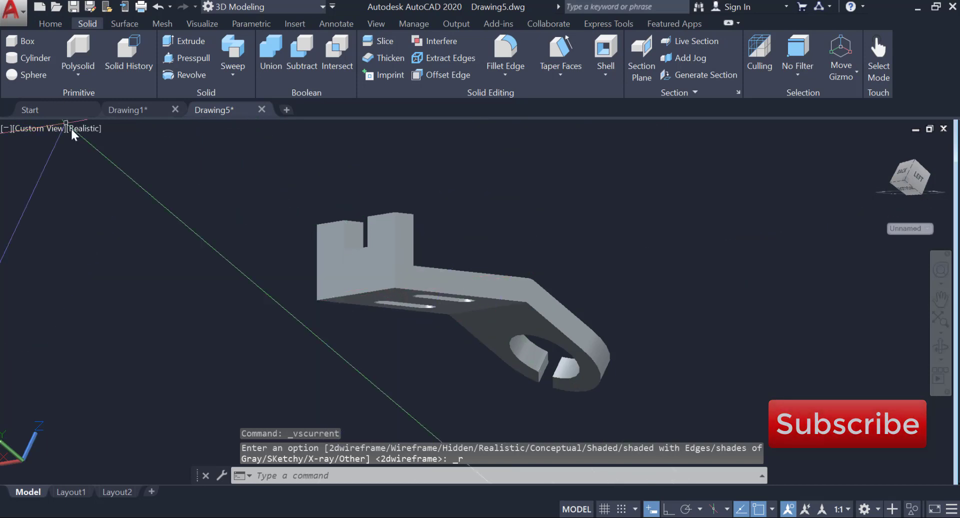
click(76, 130)
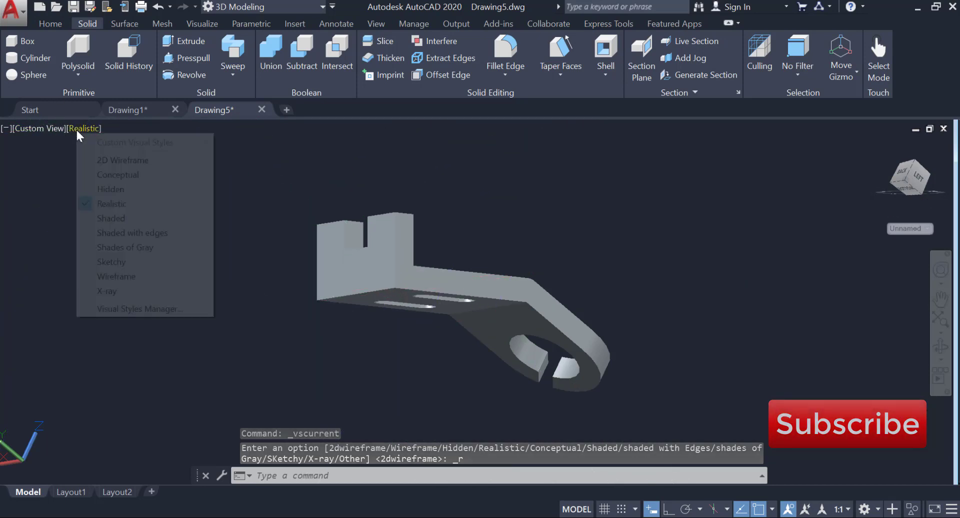
click(105, 171)
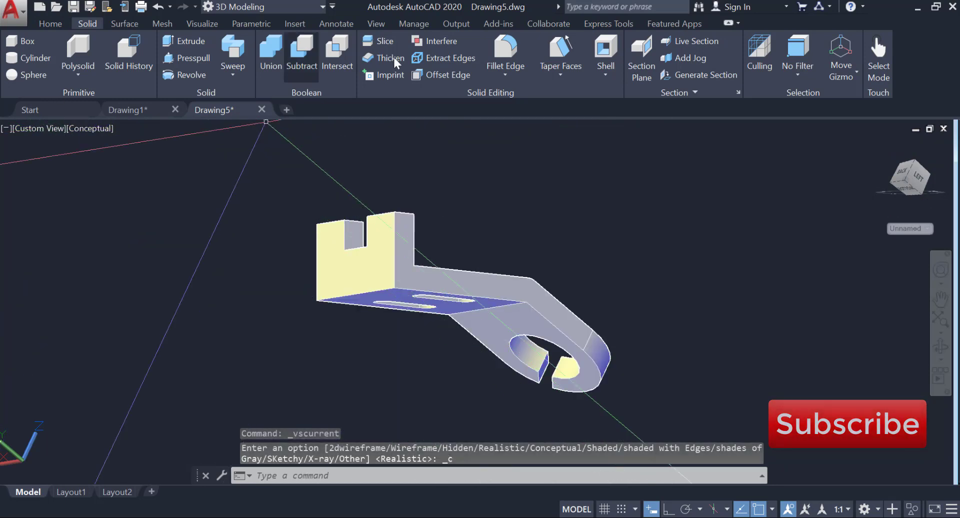
Set up a radius 8 fillet on the upright face's bottom edge, back in the home view
click(505, 55)
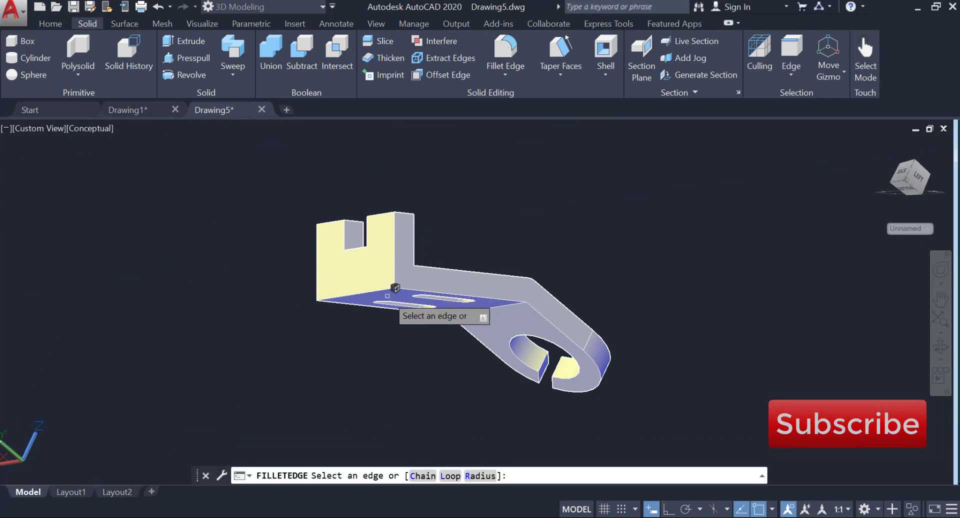
click(381, 288)
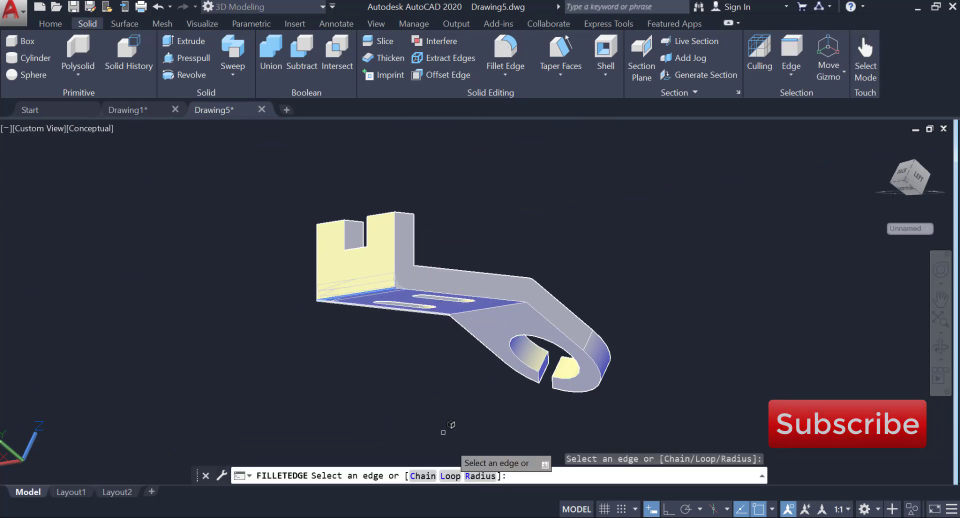
click(471, 476)
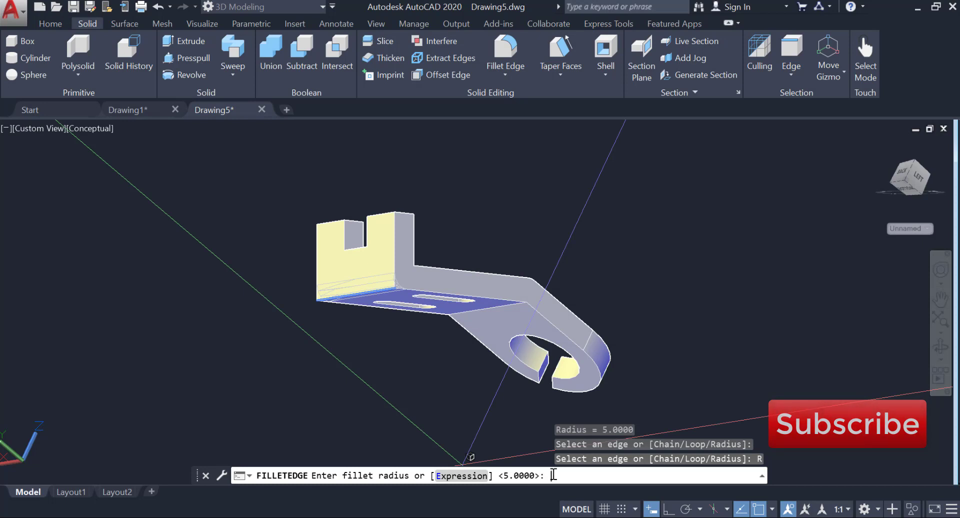
text(8)
key(Return)
key(Return)
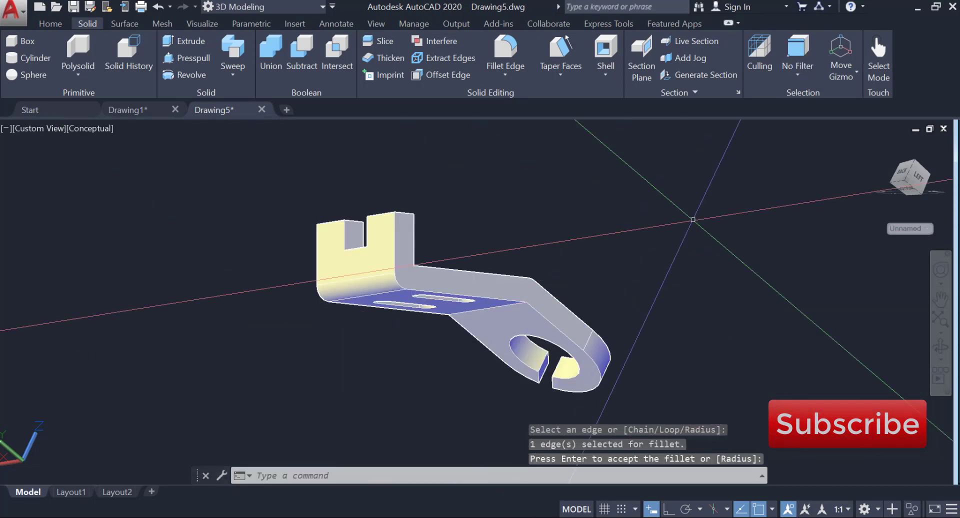
click(879, 145)
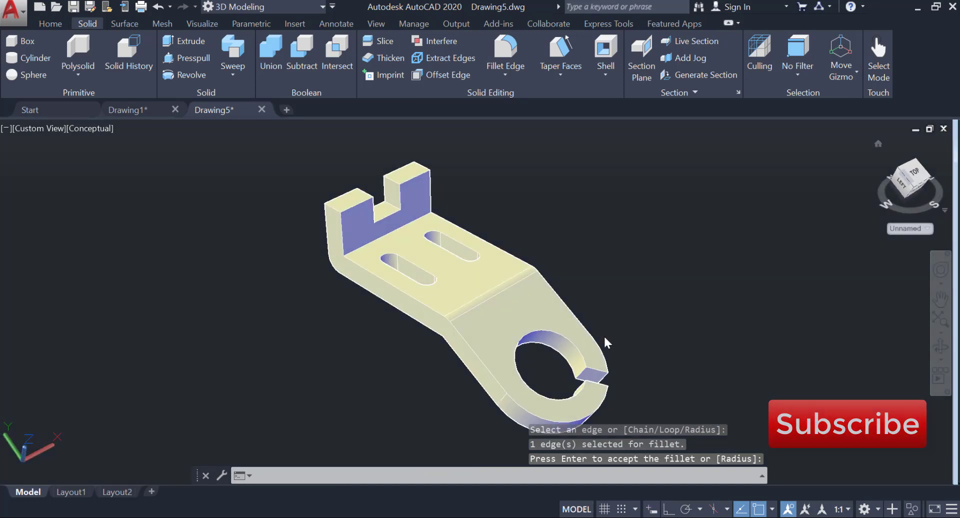
Accept the radius 8 fillet and orbit to inspect the part from below
key(Return)
click(948, 346)
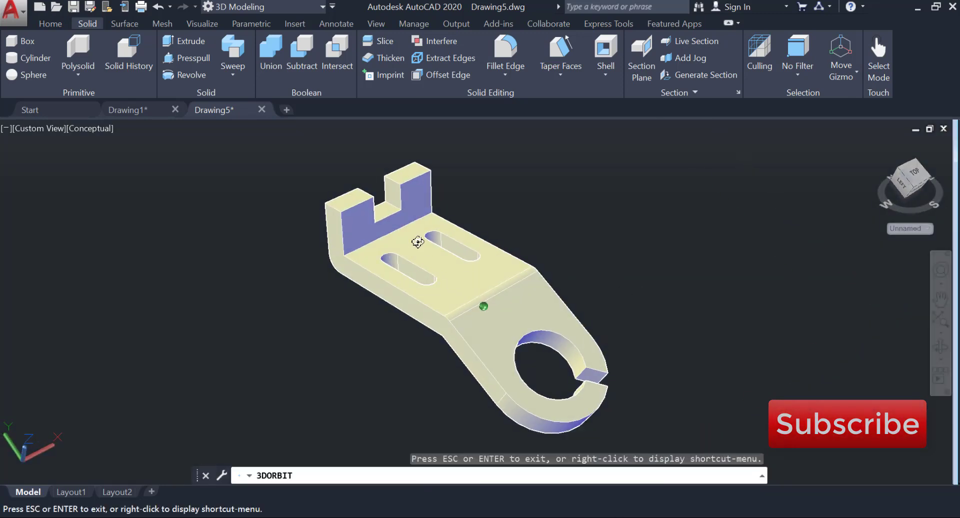
drag(418, 242, 557, 230)
right_click(557, 212)
click(583, 220)
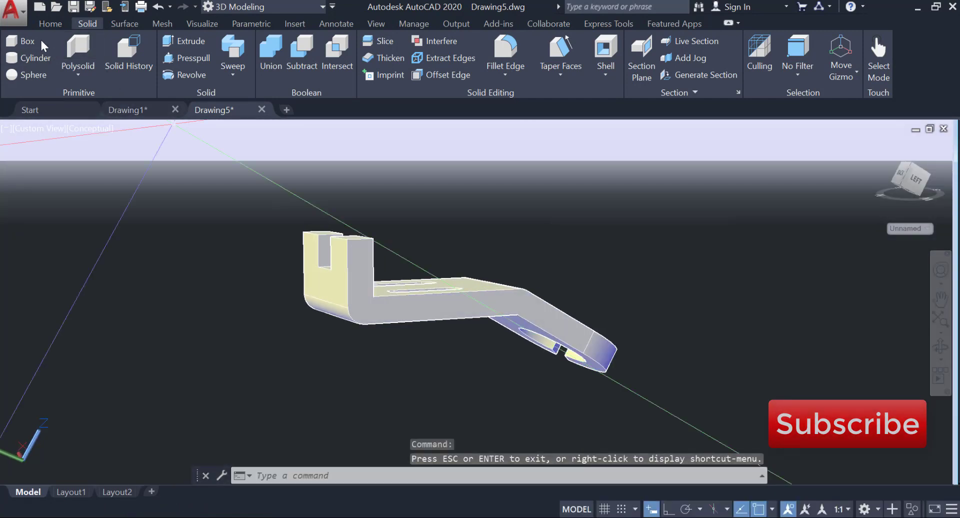
Switch the model to Shades of Gray and orbit to view it from above
click(44, 23)
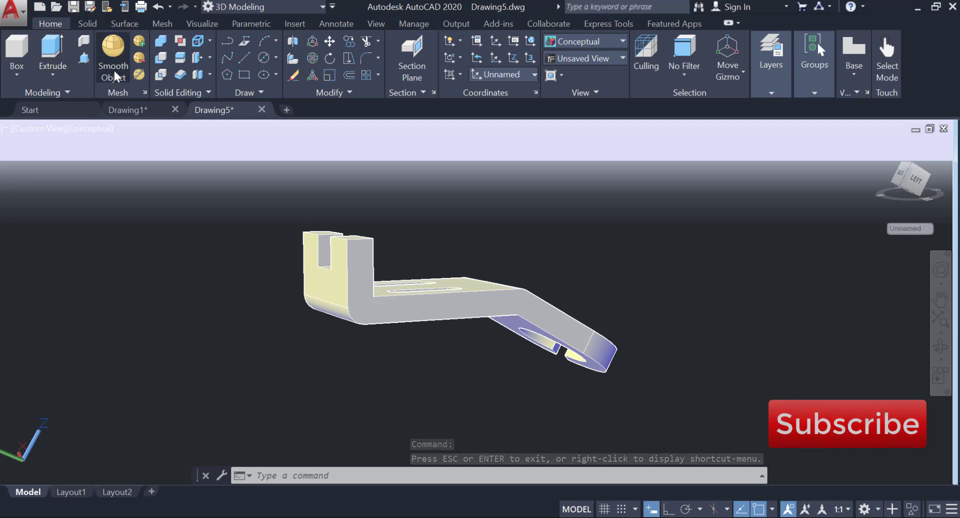
click(90, 129)
click(136, 248)
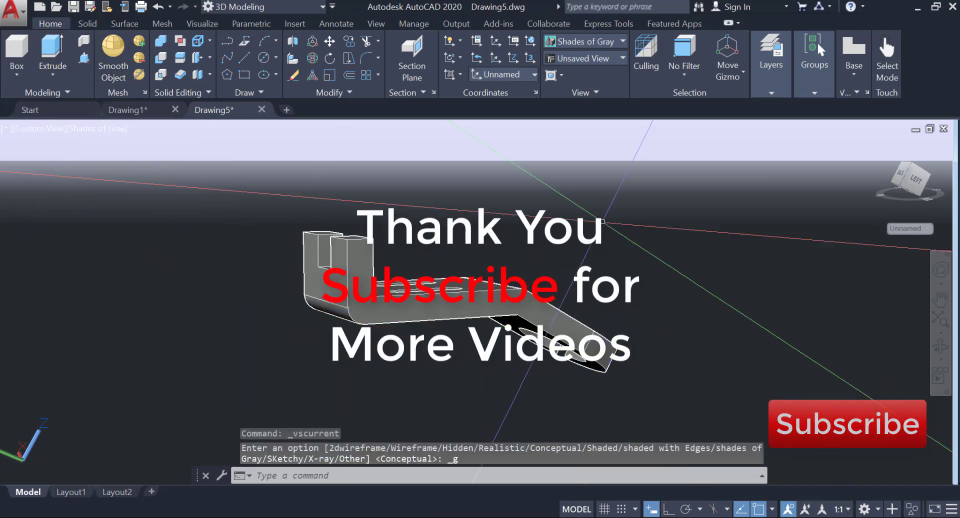
click(941, 350)
drag(451, 275, 390, 288)
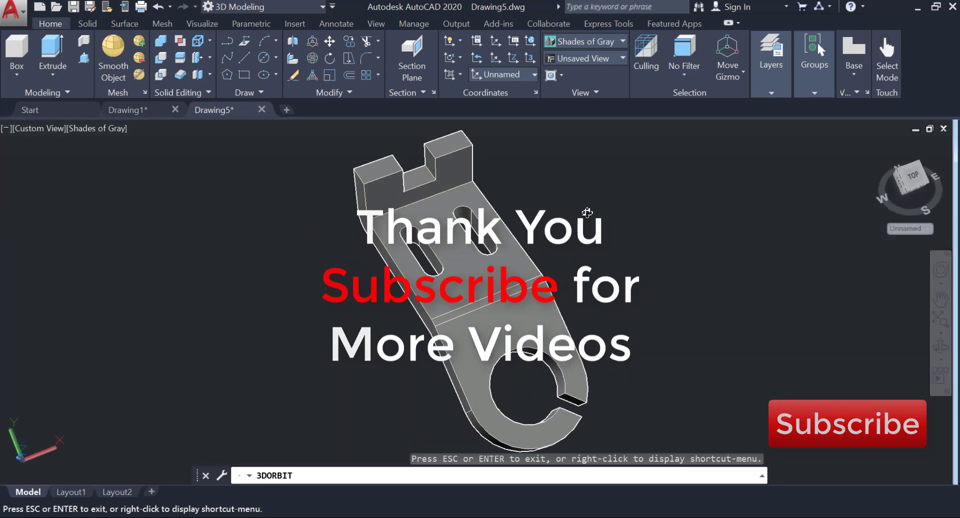
right_click(582, 206)
click(600, 217)
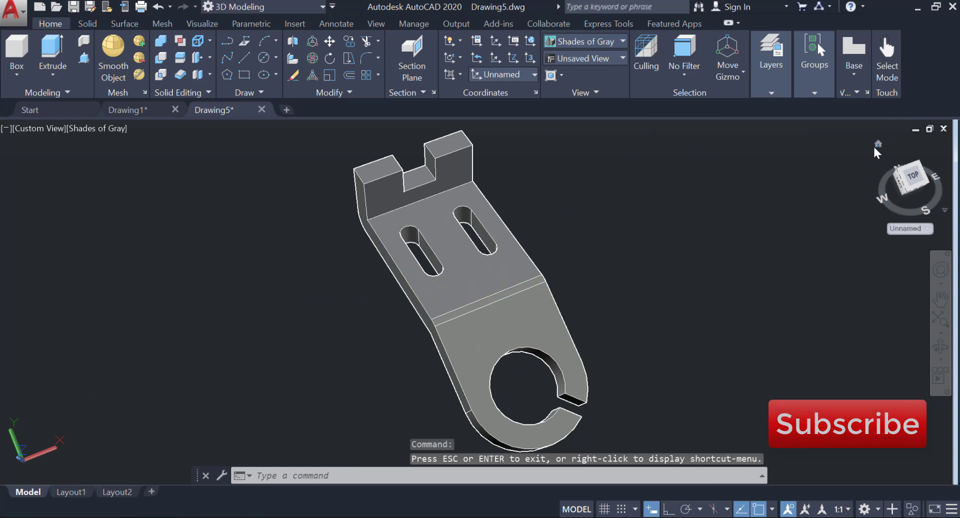
Return to the home isometric view and reset the UCS to World
click(879, 144)
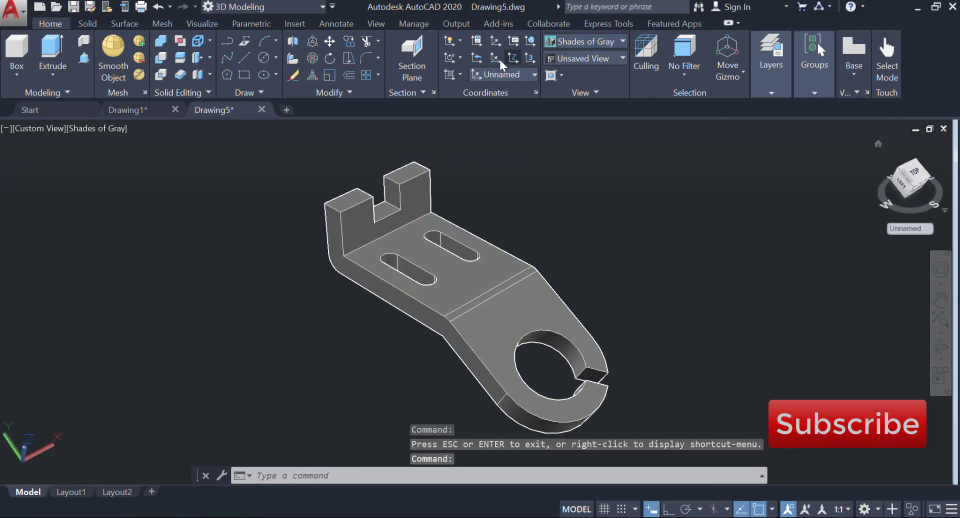
click(502, 74)
click(499, 96)
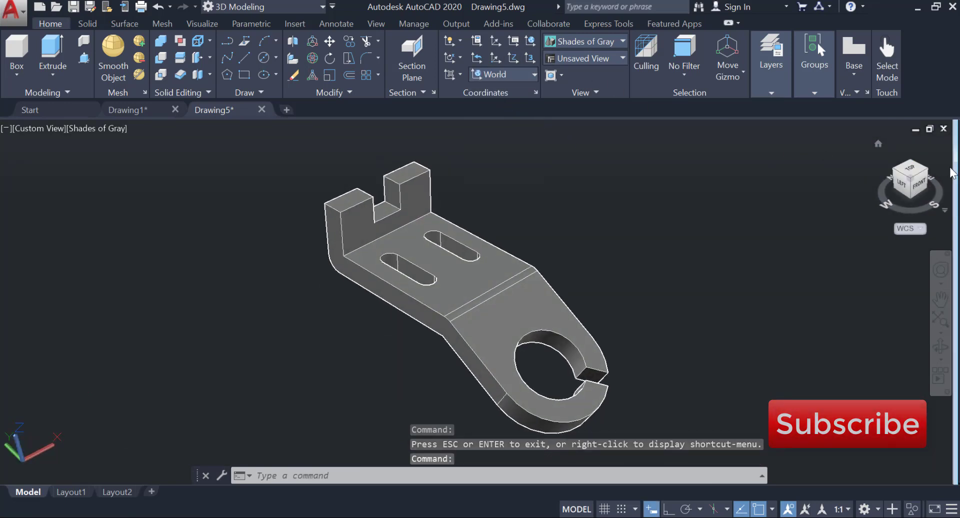